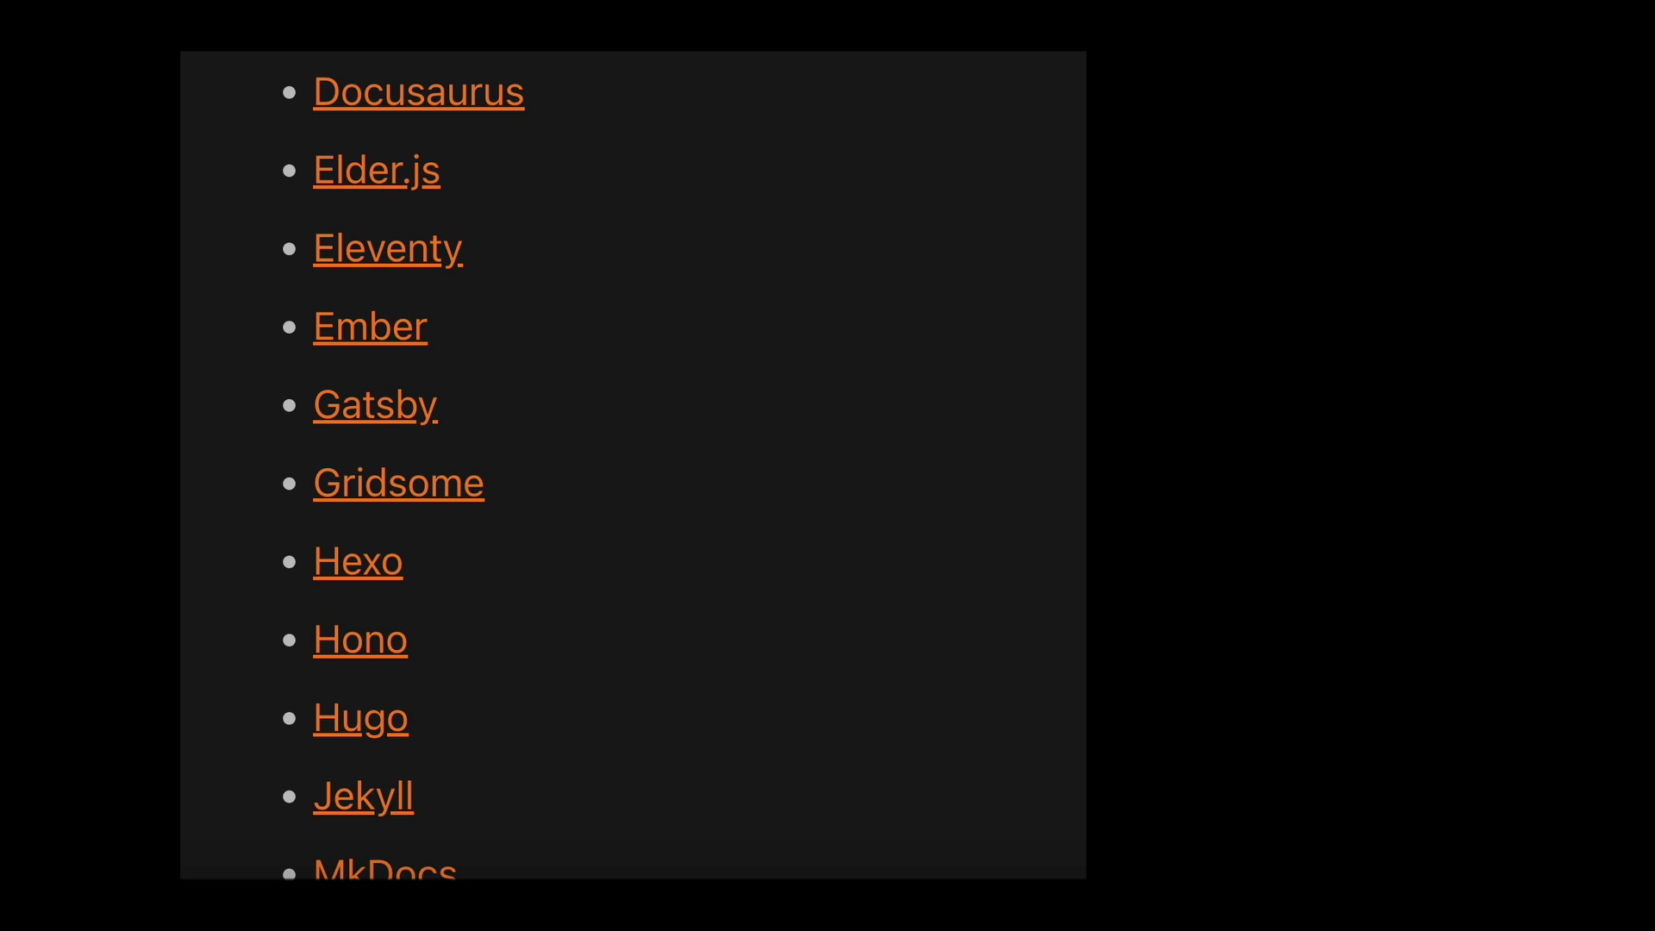
pyautogui.scroll(-14, 634, 465)
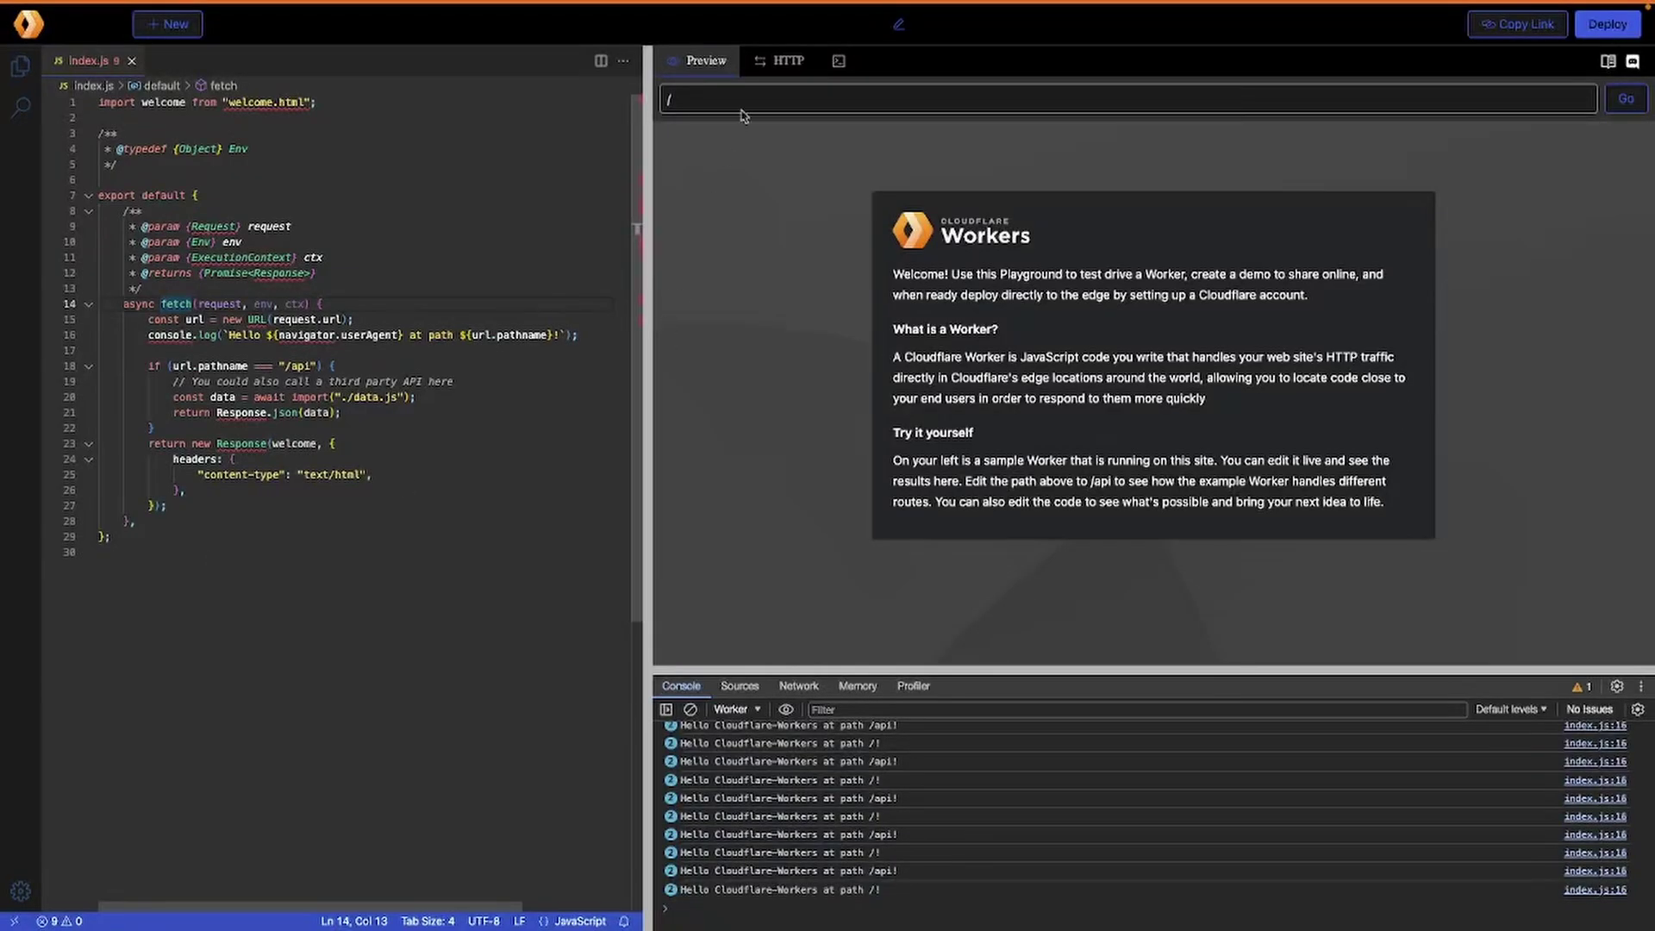
pyautogui.click(735, 96)
pyautogui.click(737, 97)
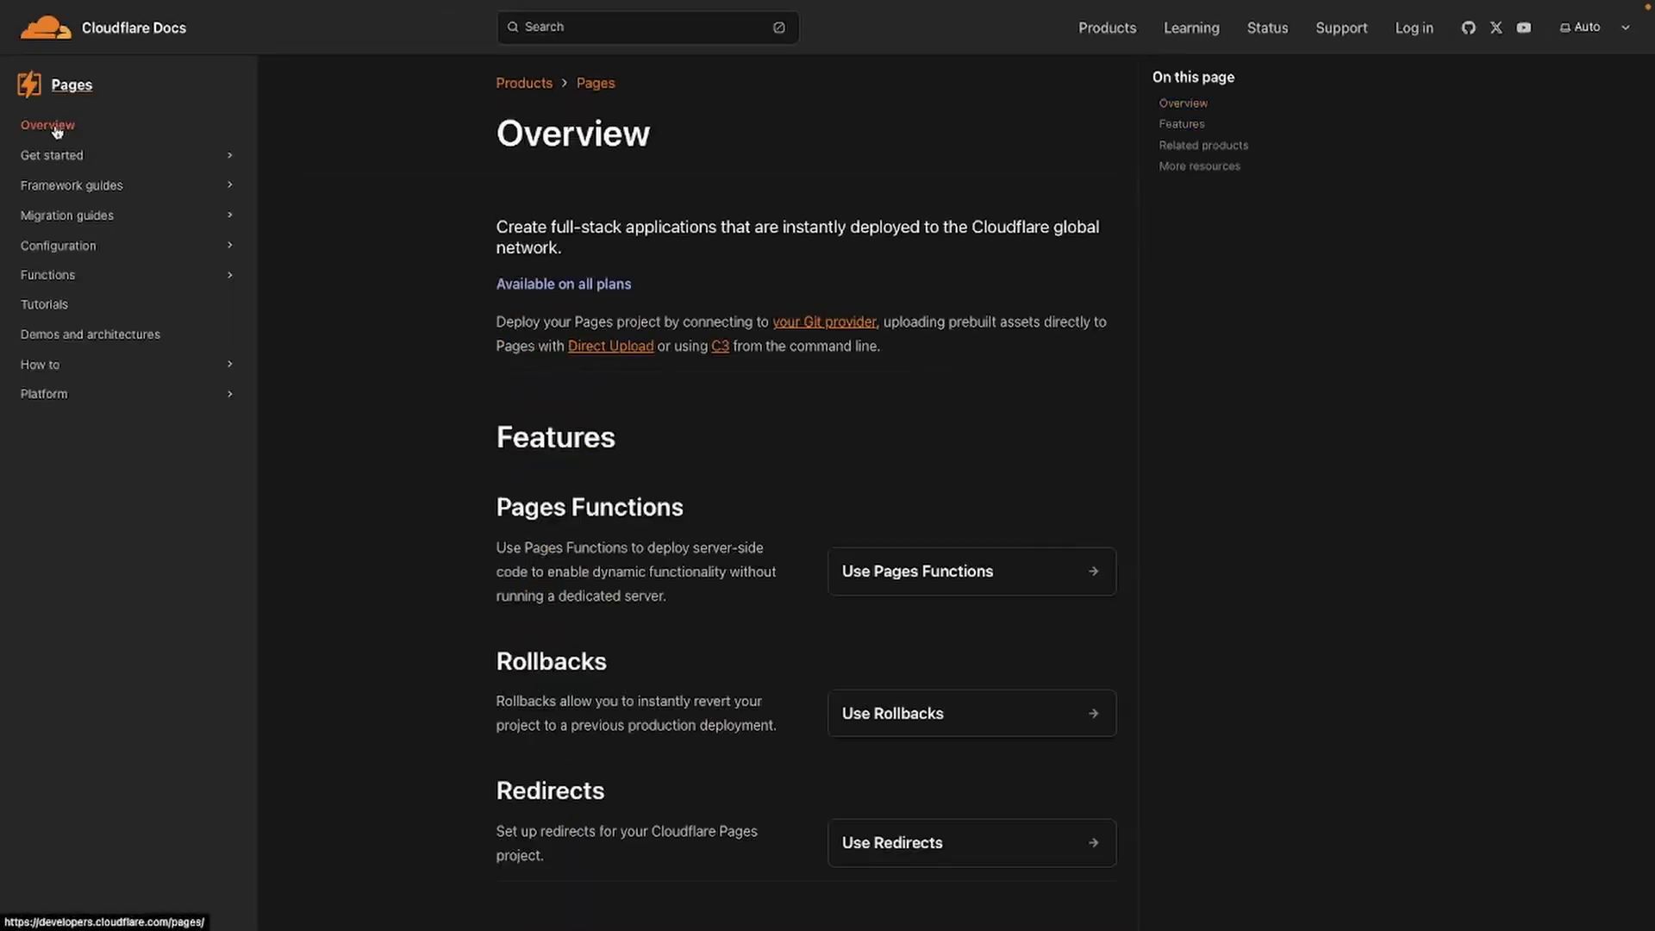
# - Expand Framework guides in the Pages docs sidebar and open the Hono guide
pyautogui.click(72, 186)
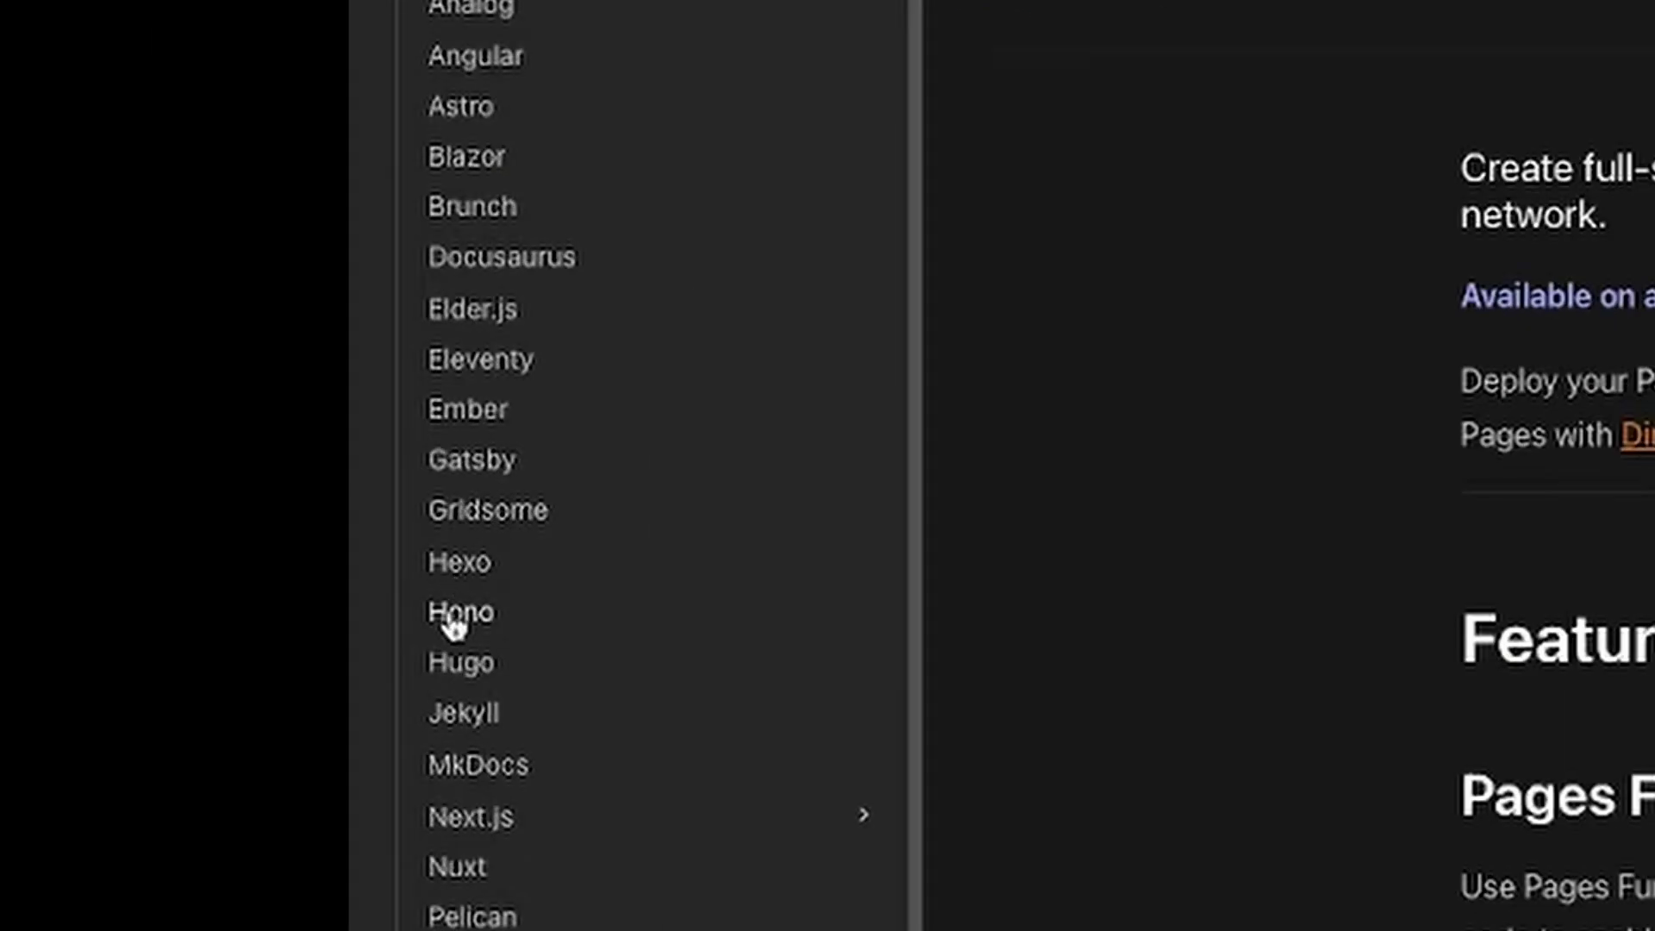
pyautogui.click(46, 506)
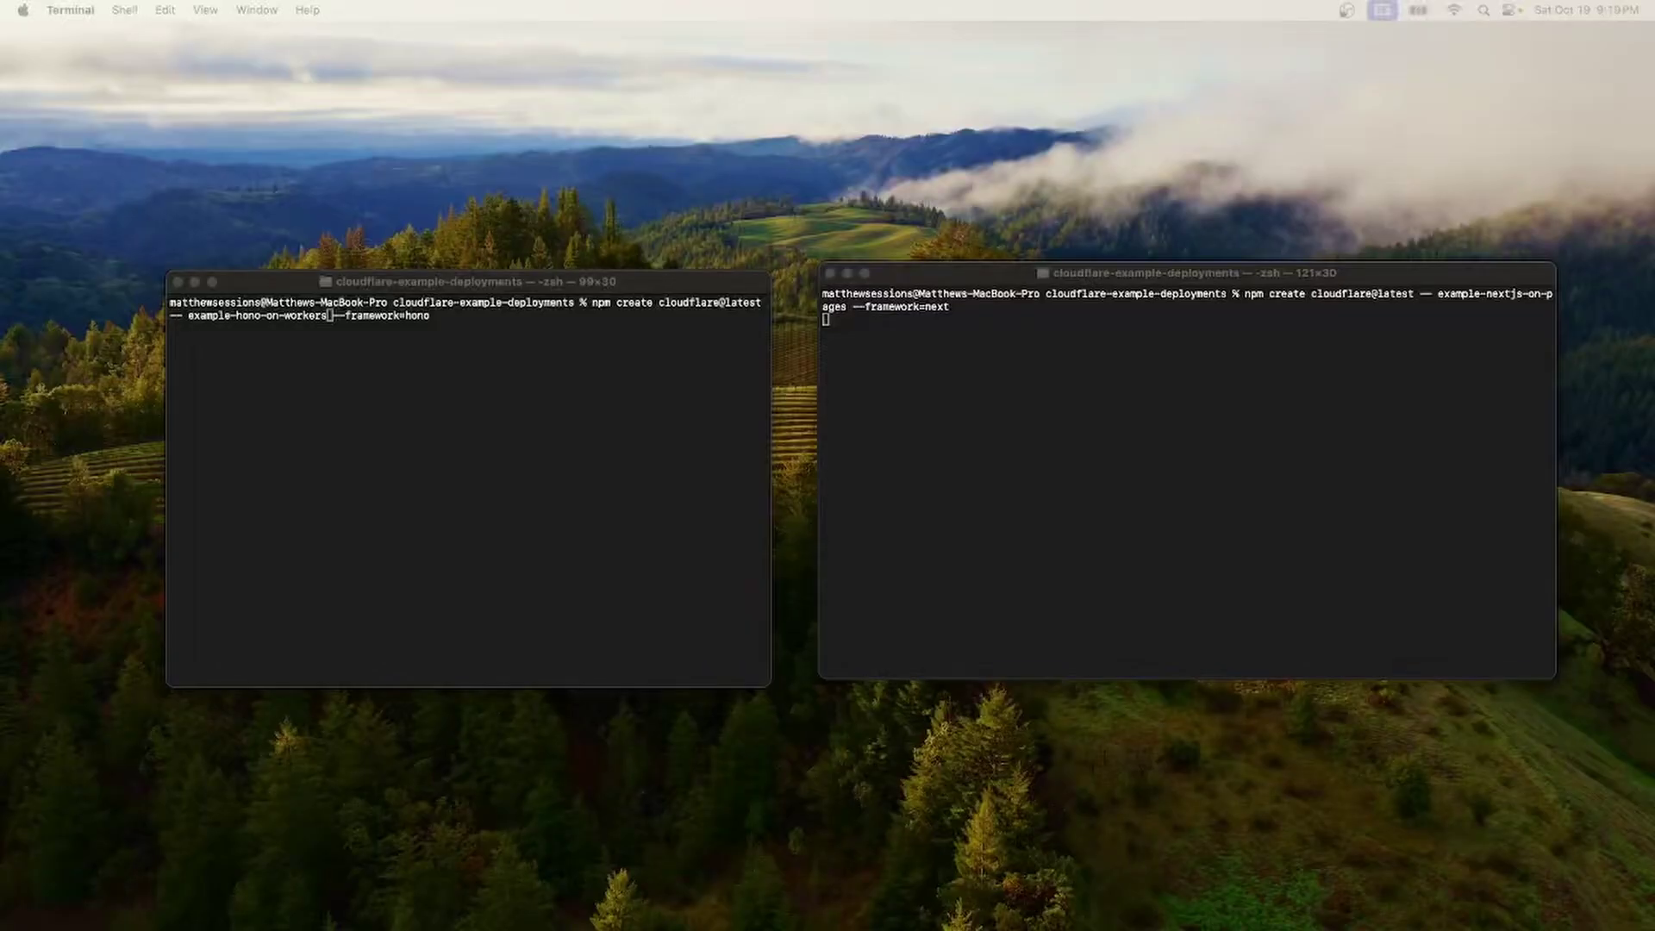
# - Run npm create cloudflare@latest for both example-hono-on-workers and example-nextjs-on-pages
pyautogui.click(617, 523)
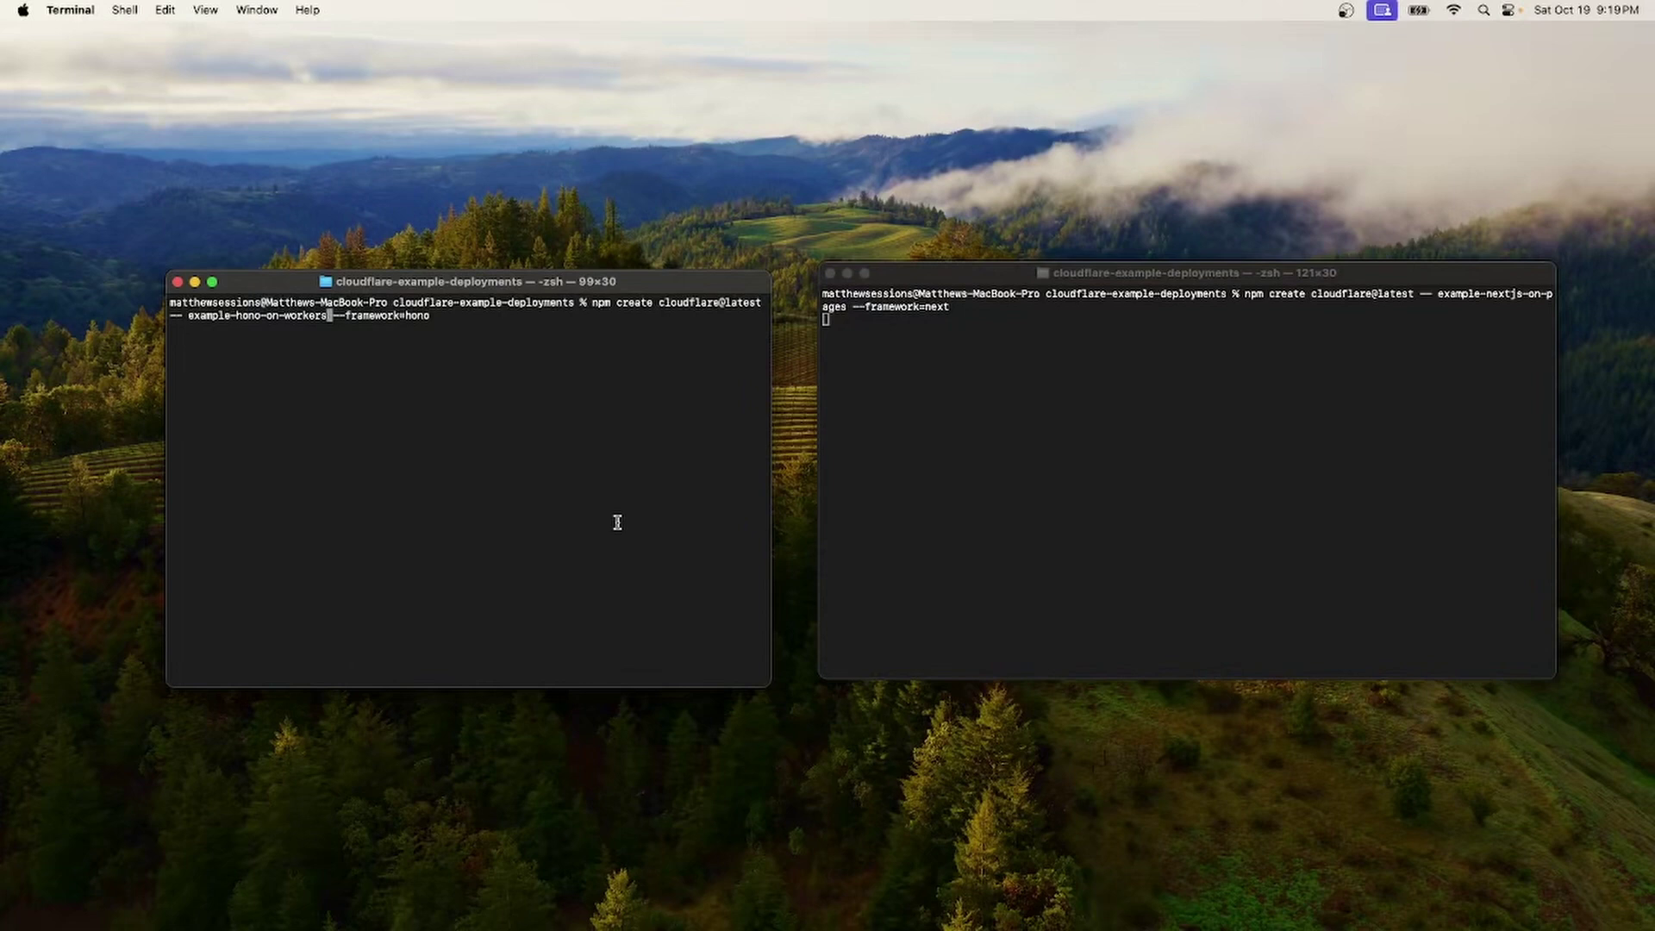
pyautogui.press('Return')
pyautogui.click(1020, 458)
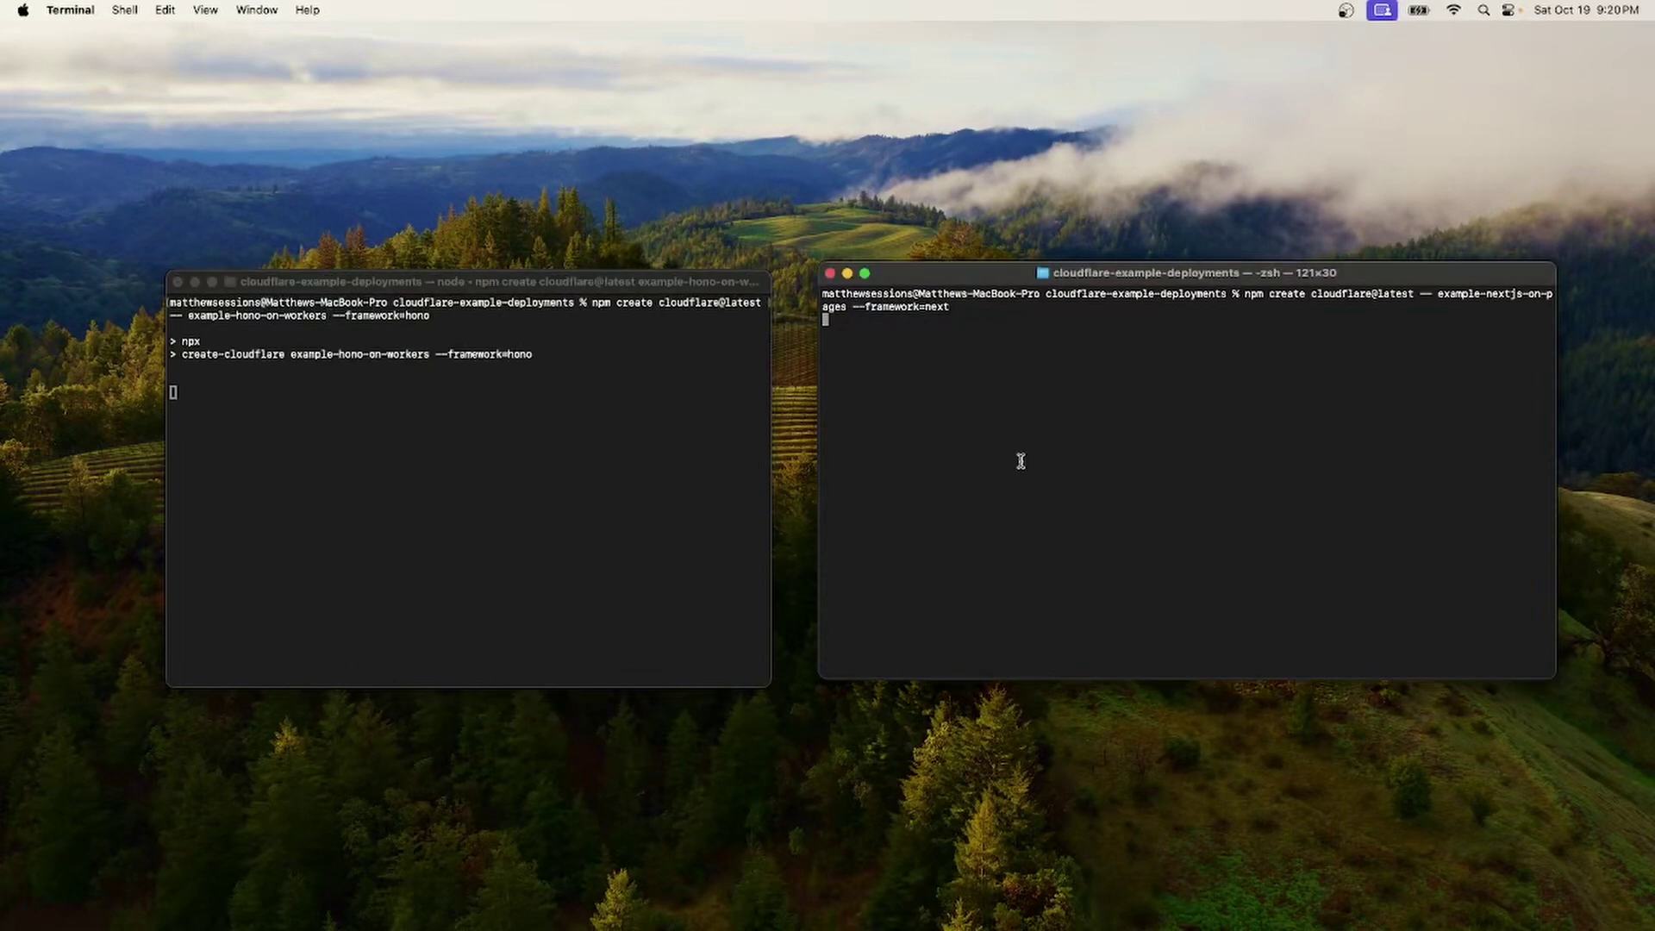
pyautogui.press('Return')
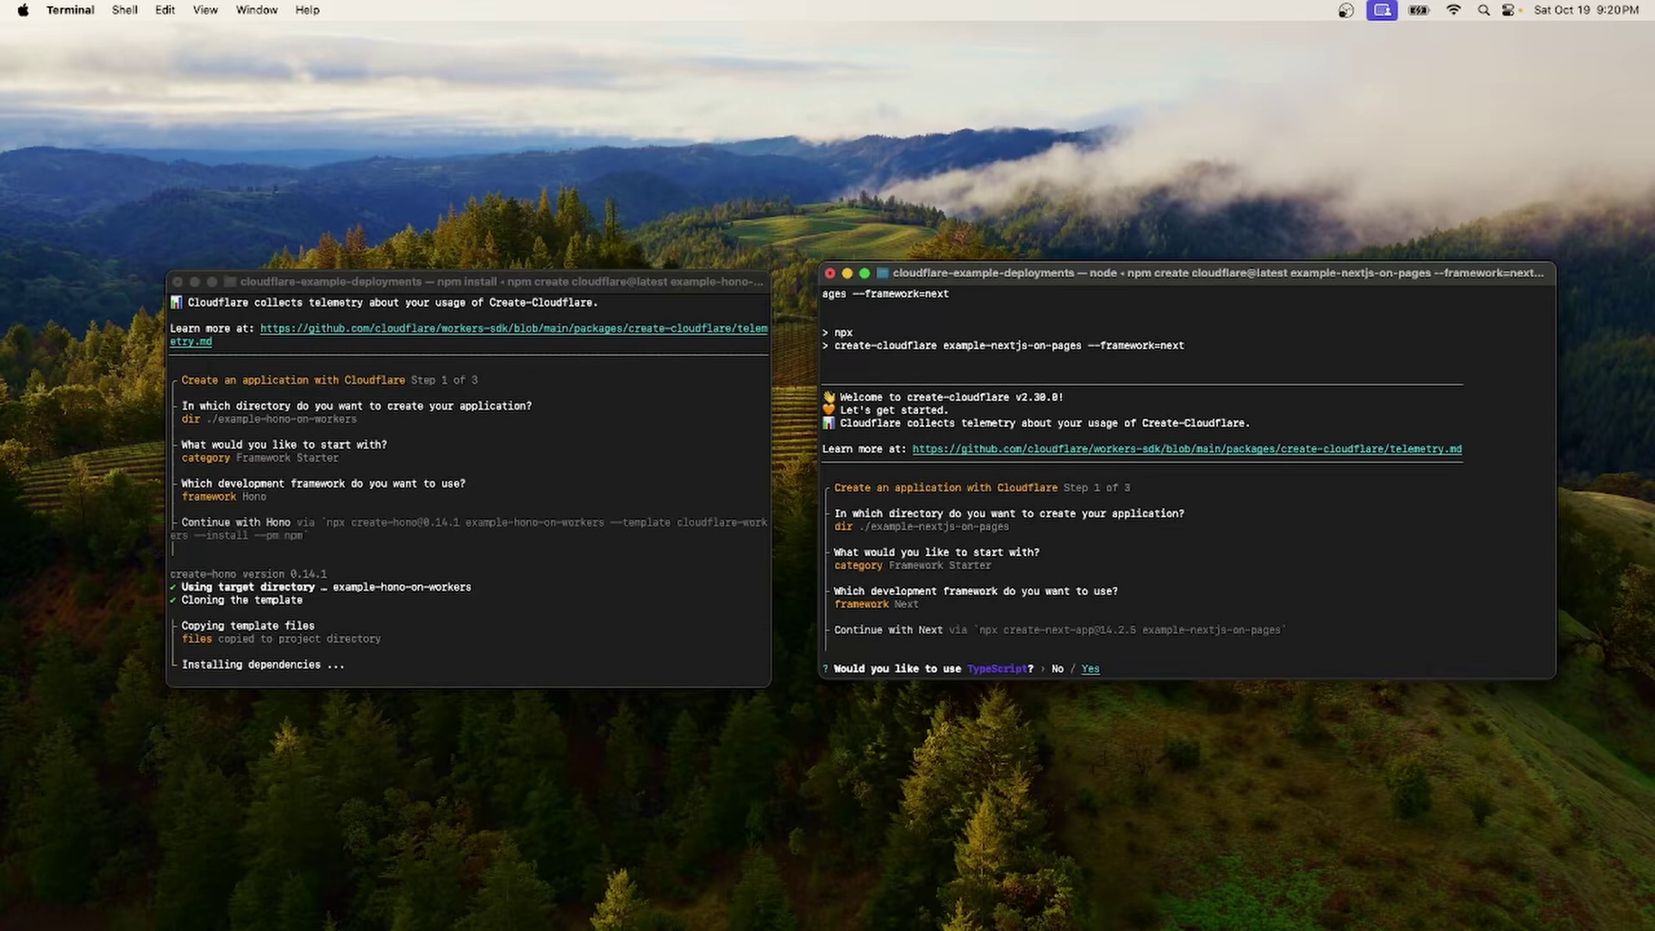
# - Answer the Next.js setup prompts and choose No to deploying now
pyautogui.press('Return')
pyautogui.press('Left')
pyautogui.press('Return')
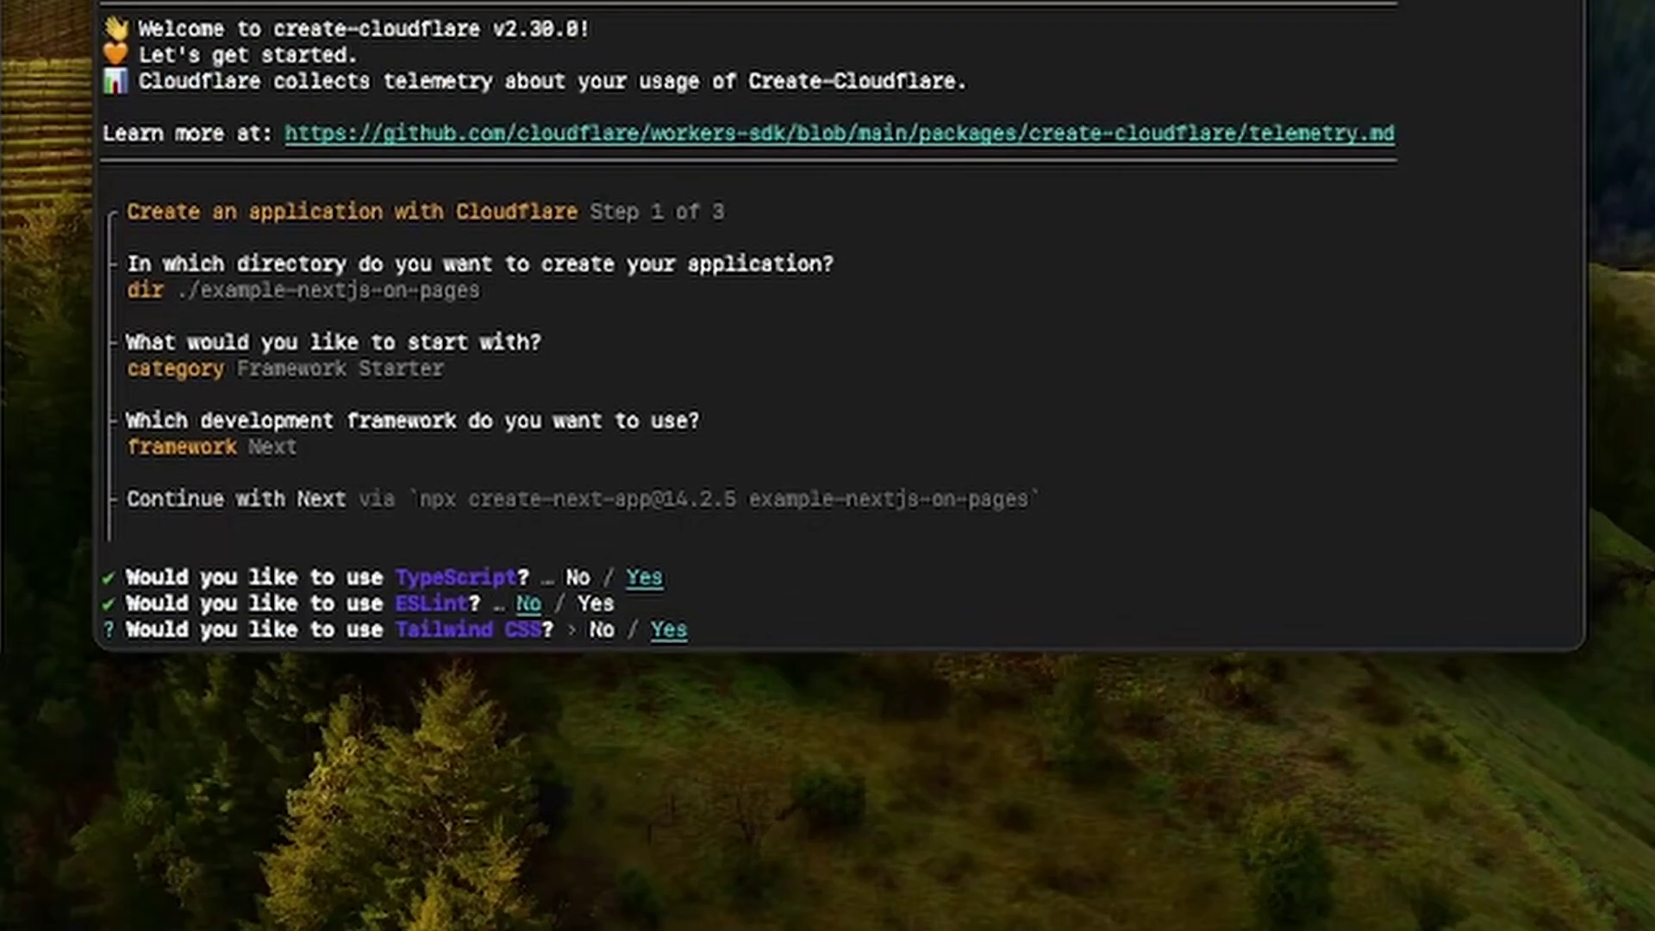
pyautogui.press('Return')
pyautogui.press('Return')
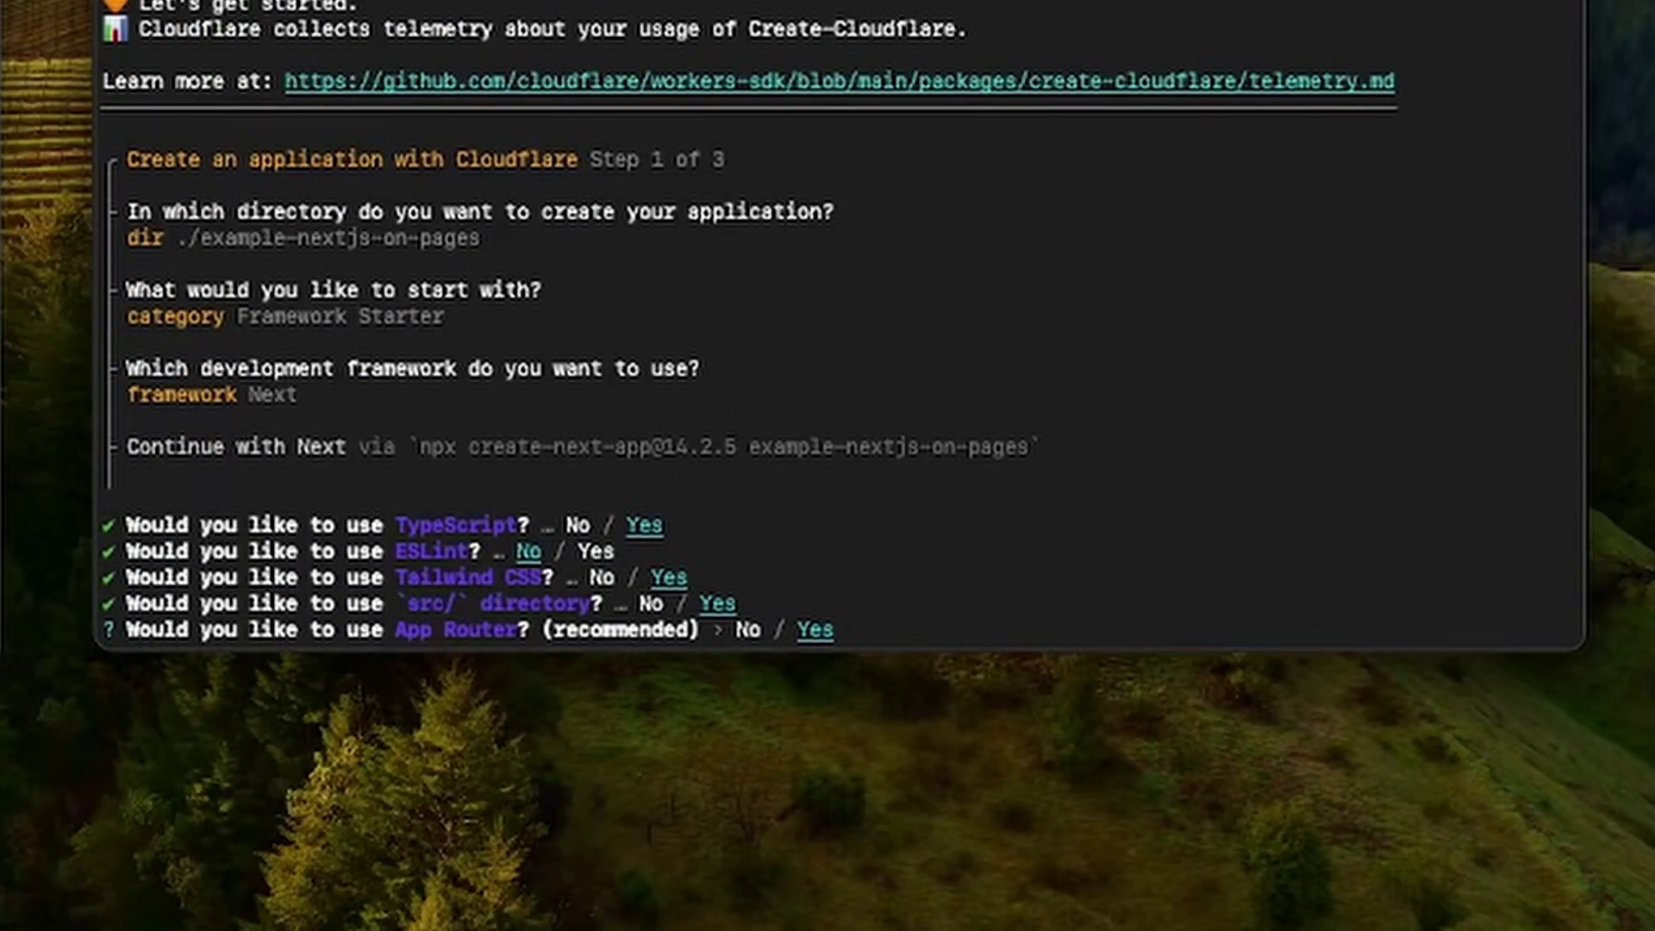
pyautogui.press('Return')
pyautogui.press('Return')
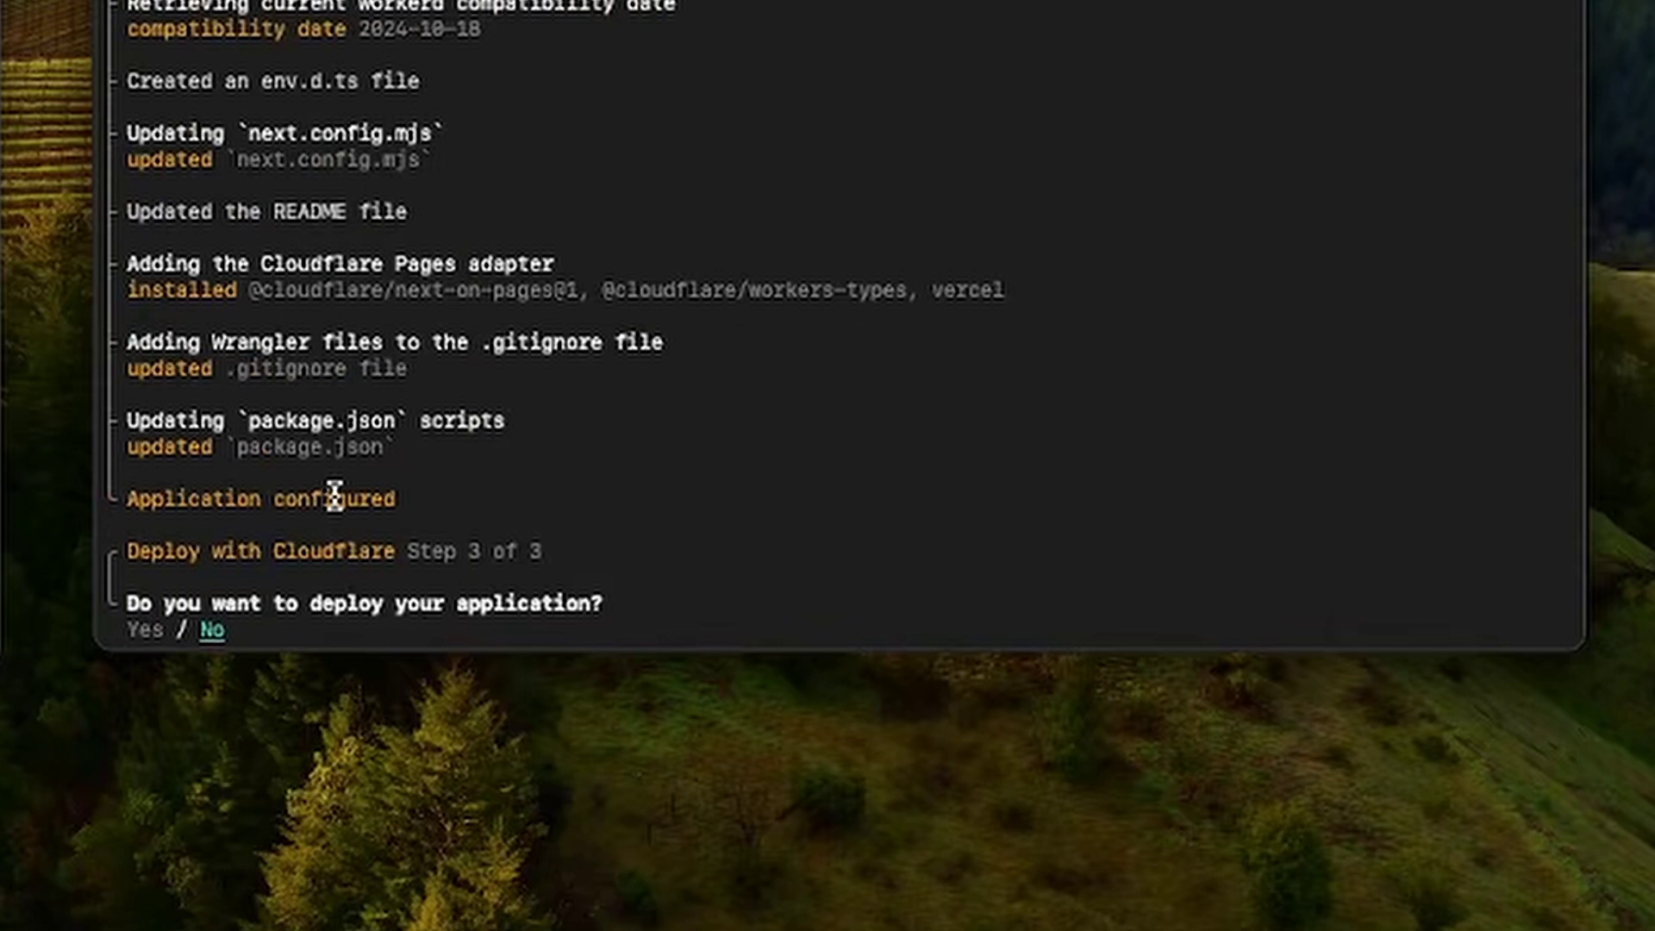
pyautogui.press('Left')
pyautogui.press('Right')
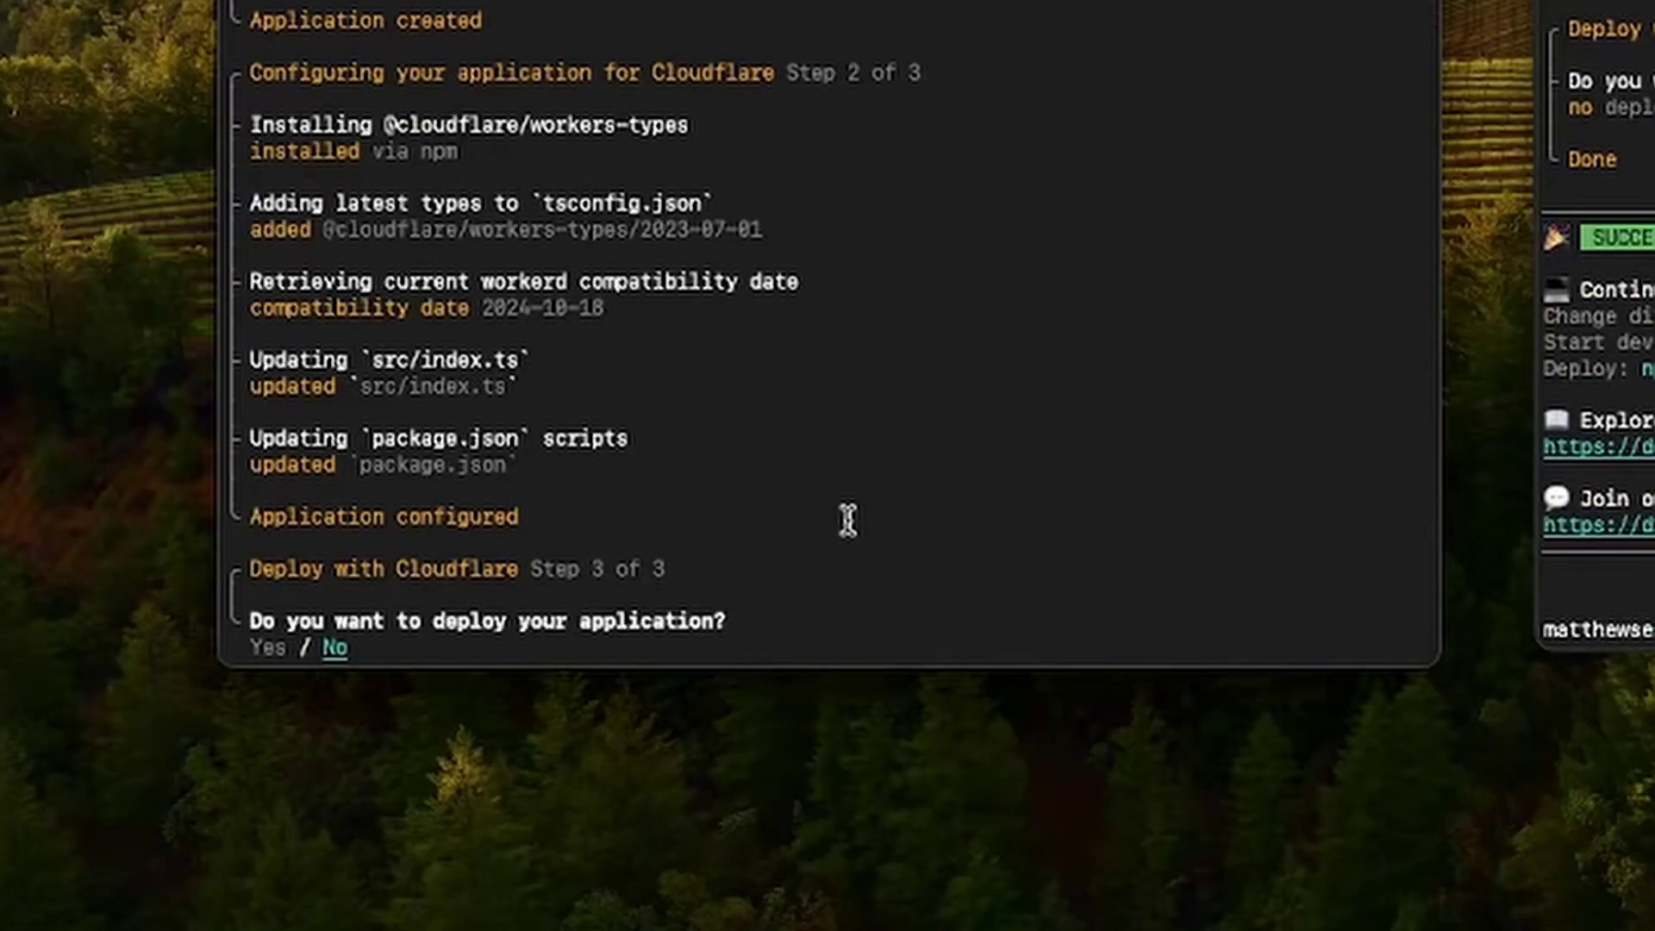
pyautogui.press('Return')
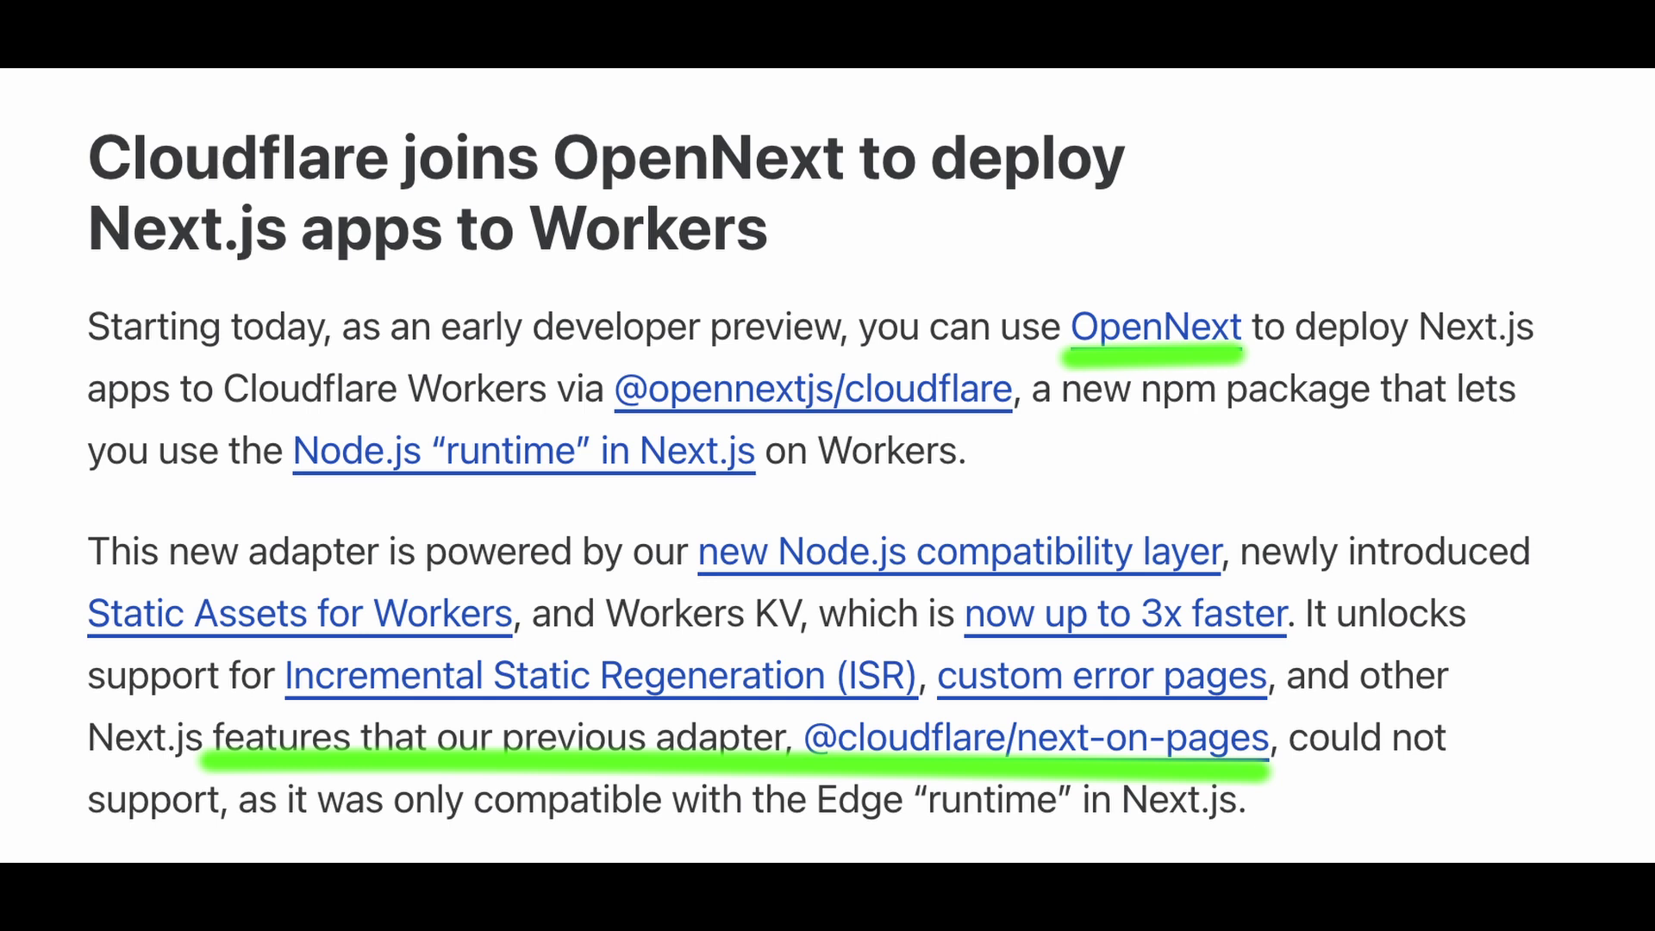
# - Run npm run dev and move the localhost:3000 Next.js page into its own window
pyautogui.write('npm run dev')
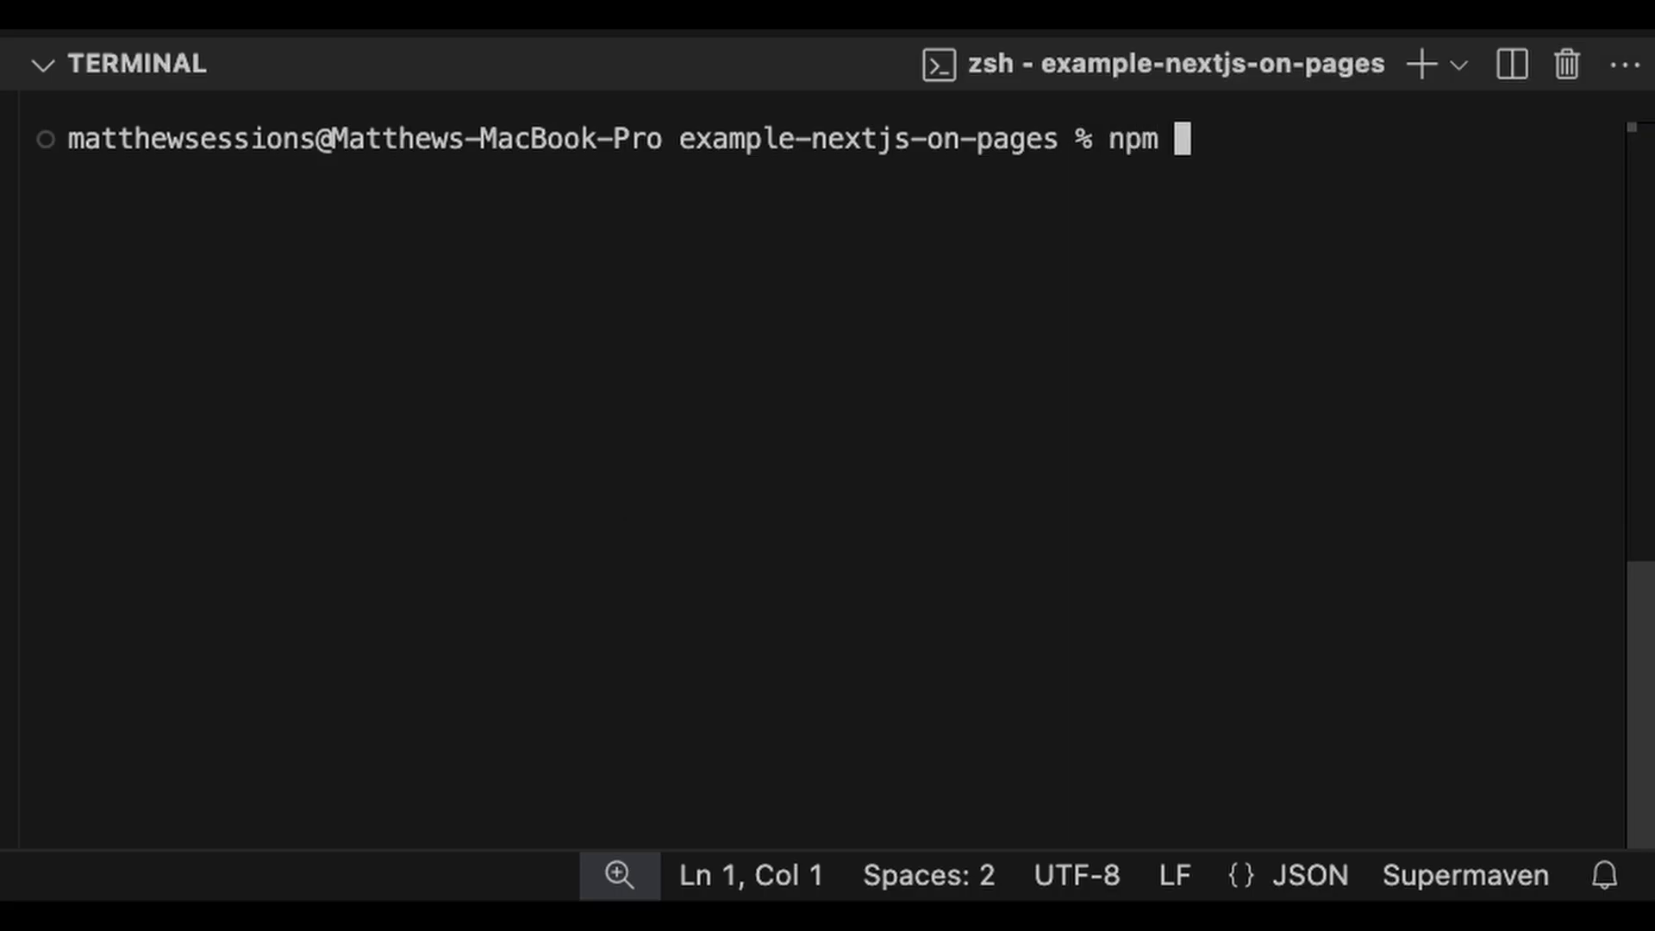
pyautogui.press('Return')
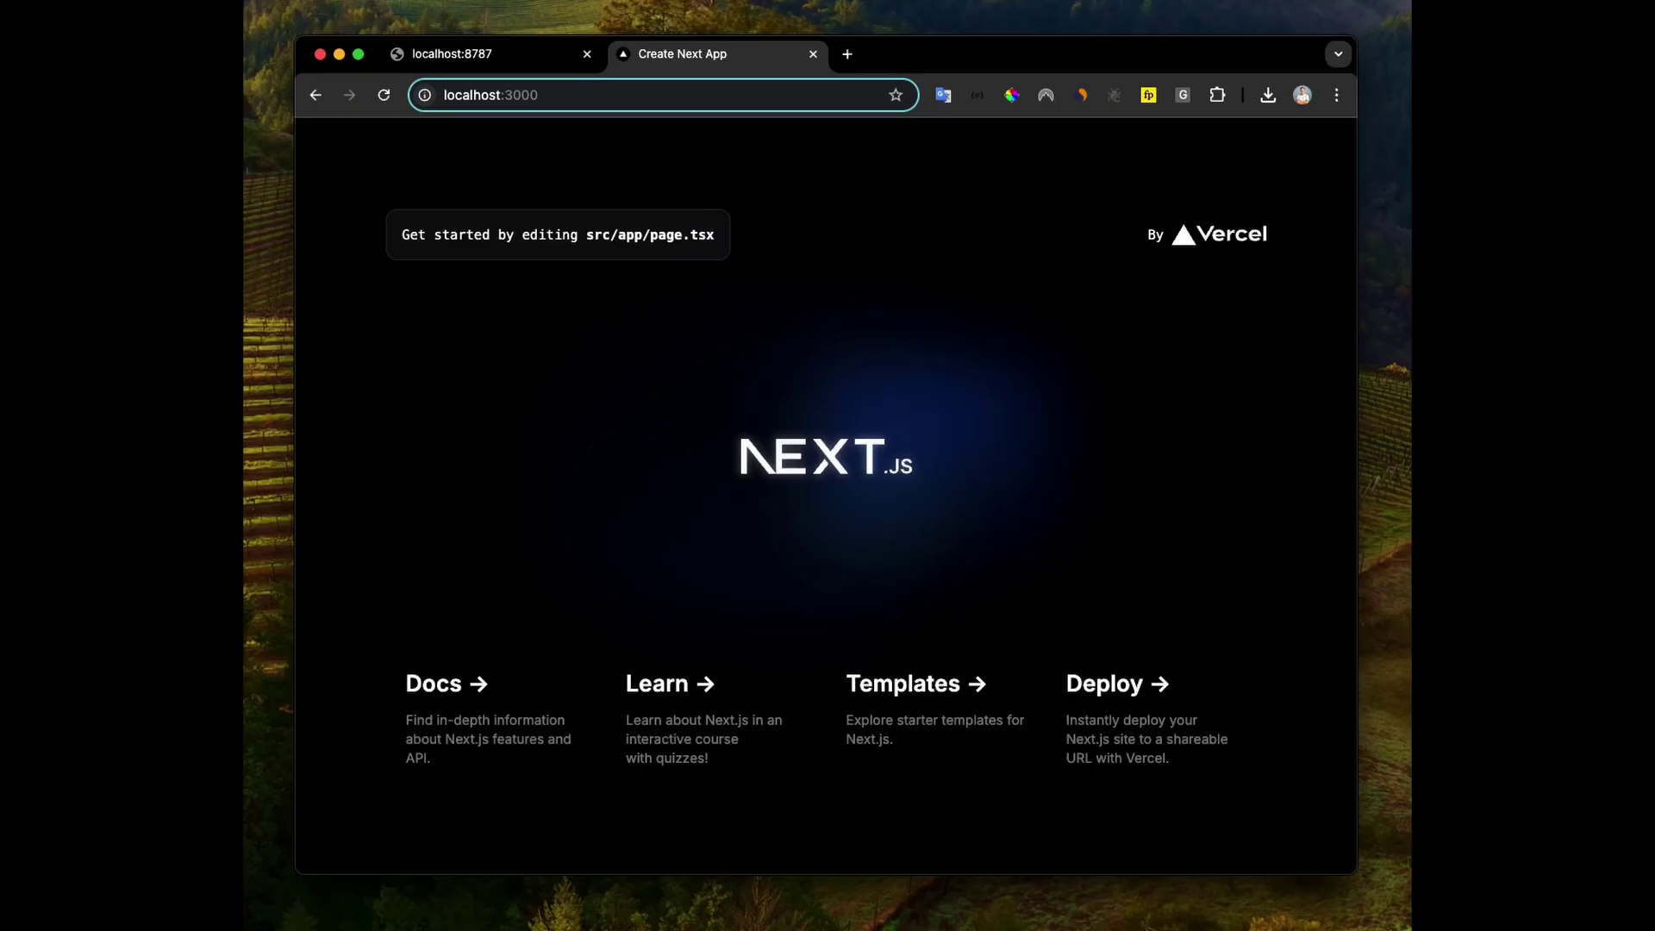
pyautogui.moveTo(733, 58); pyautogui.dragTo(892, 220)
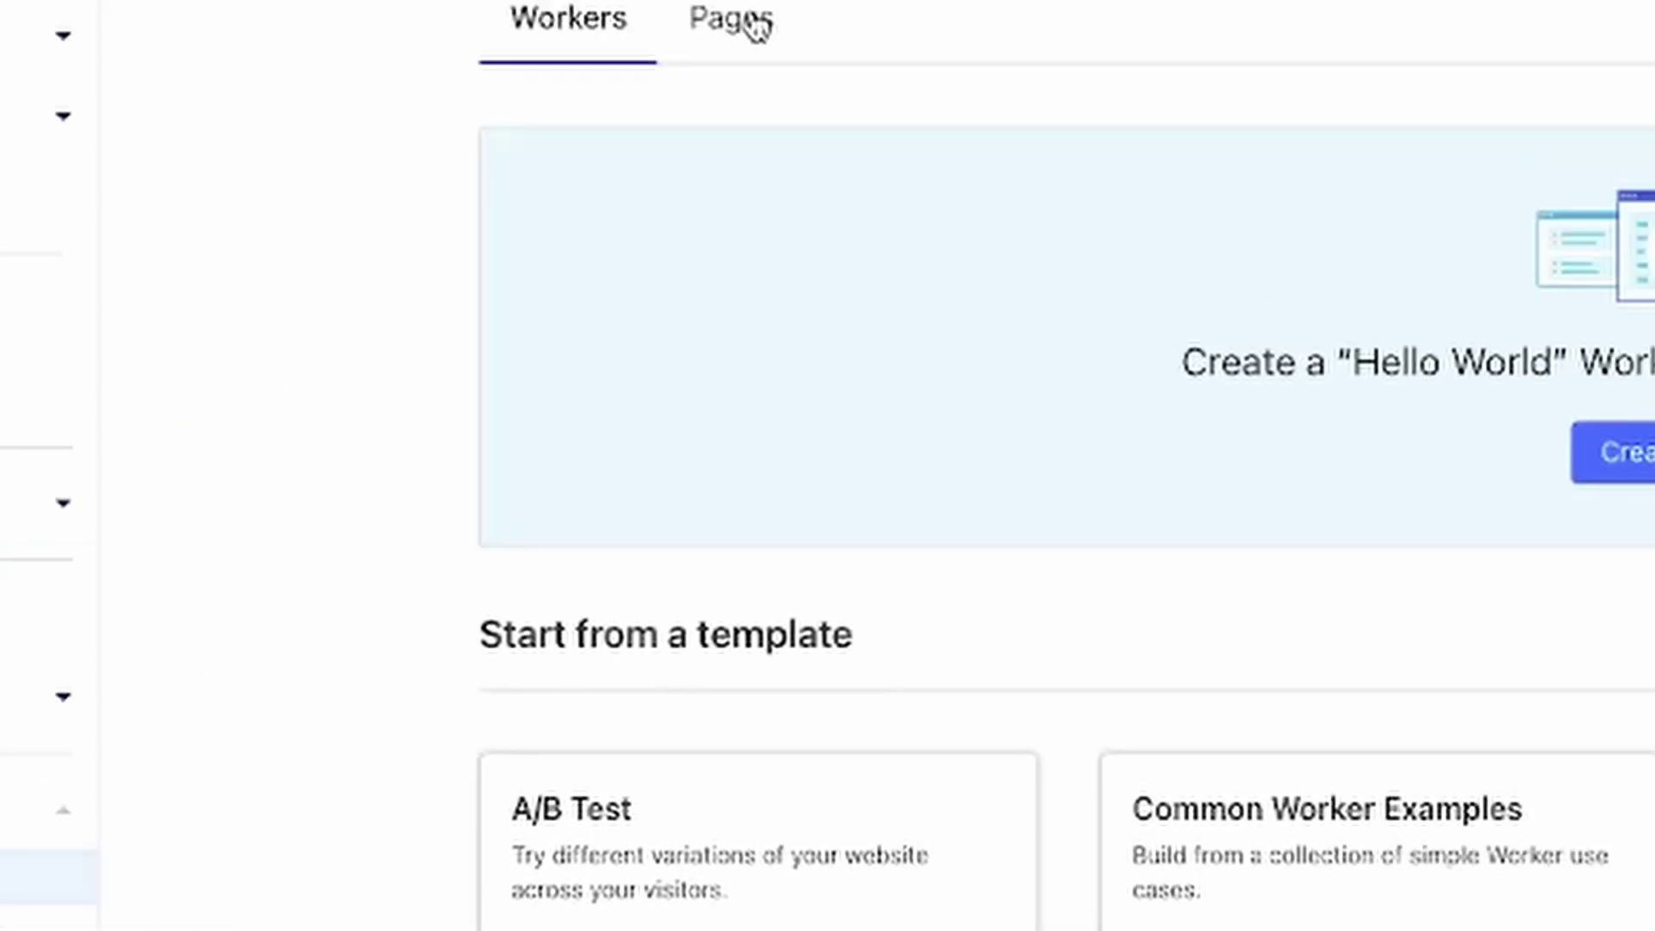
# - Connect a new Pages project to the cloudflare-example-deployments GitHub repository and begin setup
pyautogui.click(747, 24)
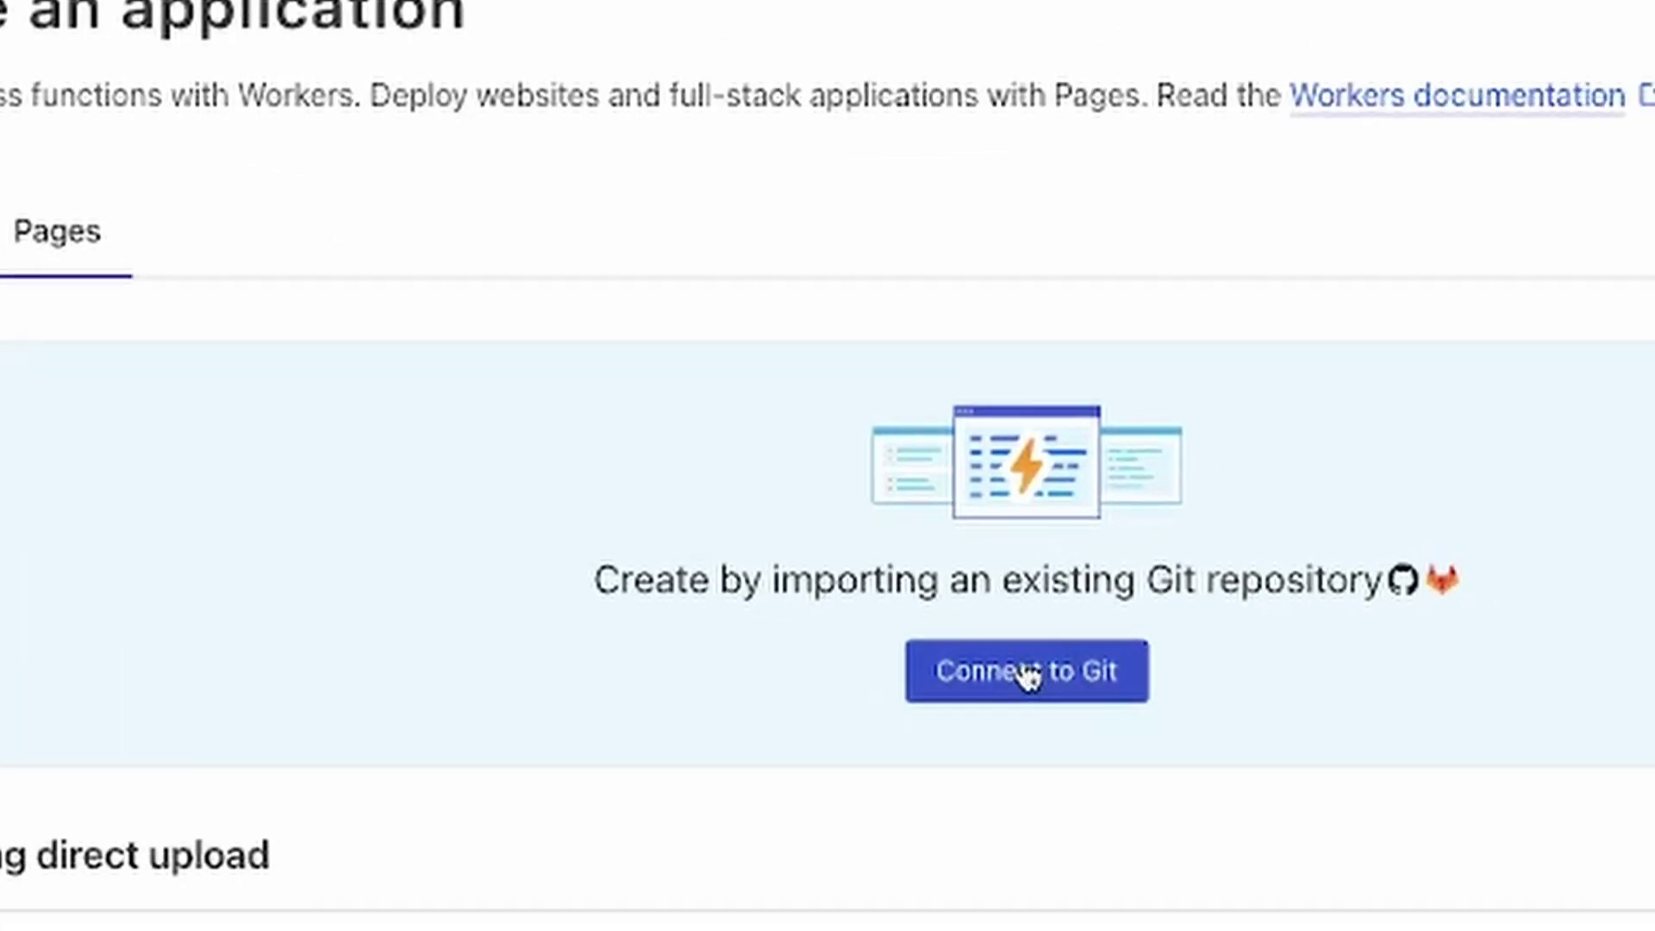
pyautogui.click(1025, 672)
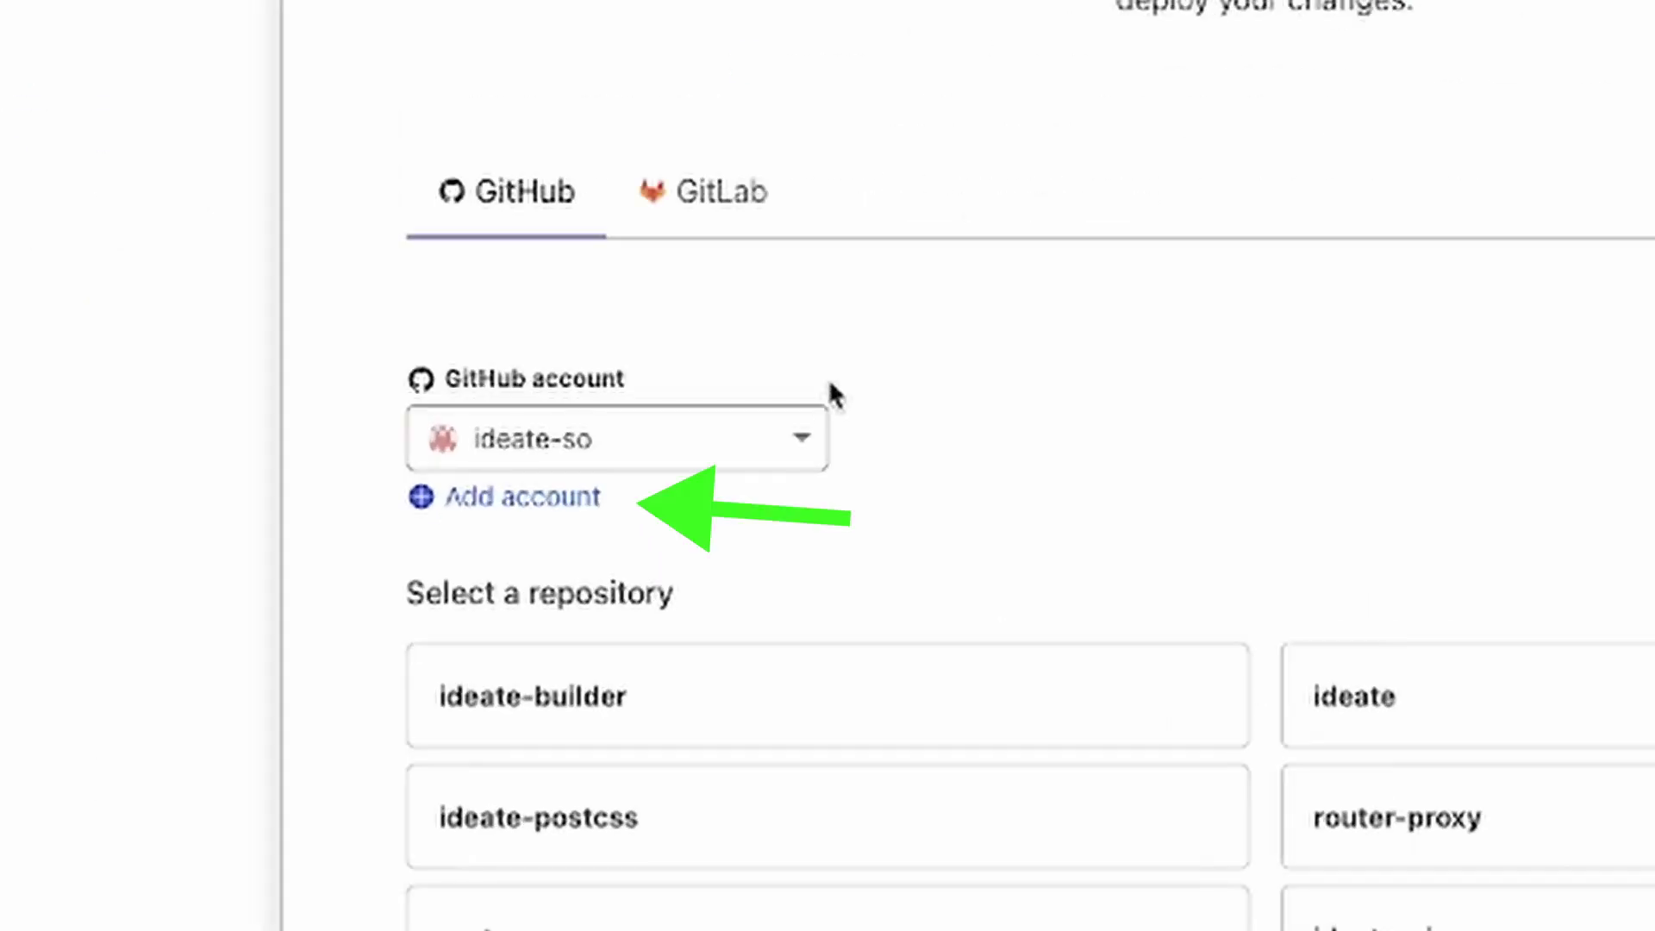
pyautogui.click(775, 435)
pyautogui.click(655, 655)
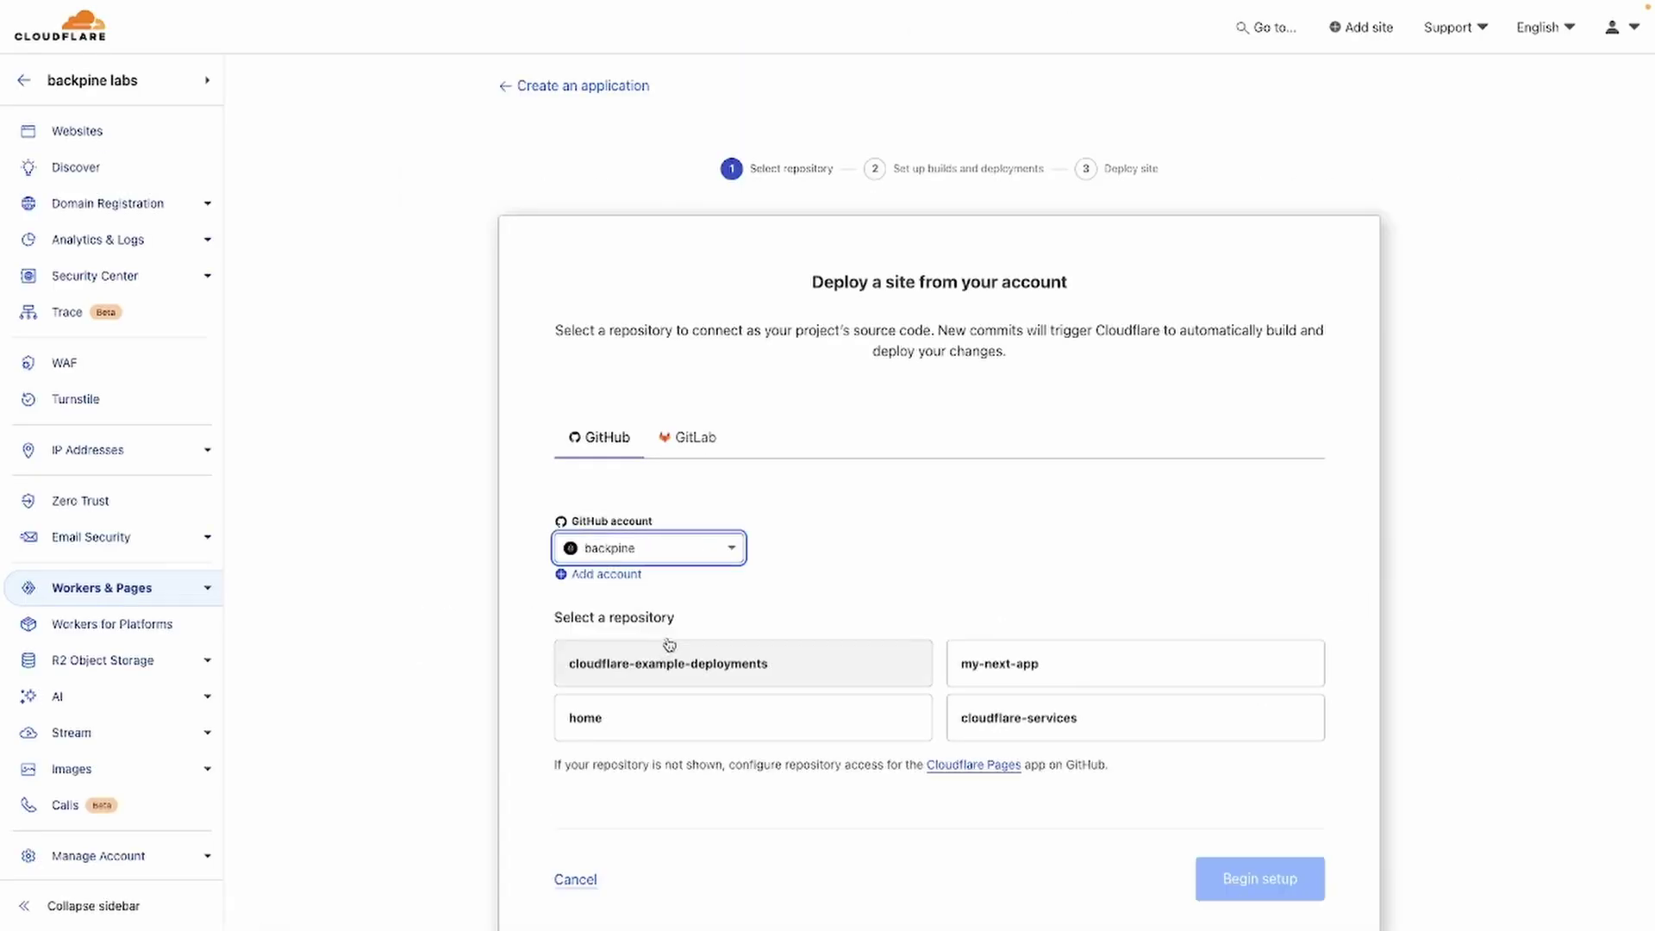
pyautogui.click(700, 657)
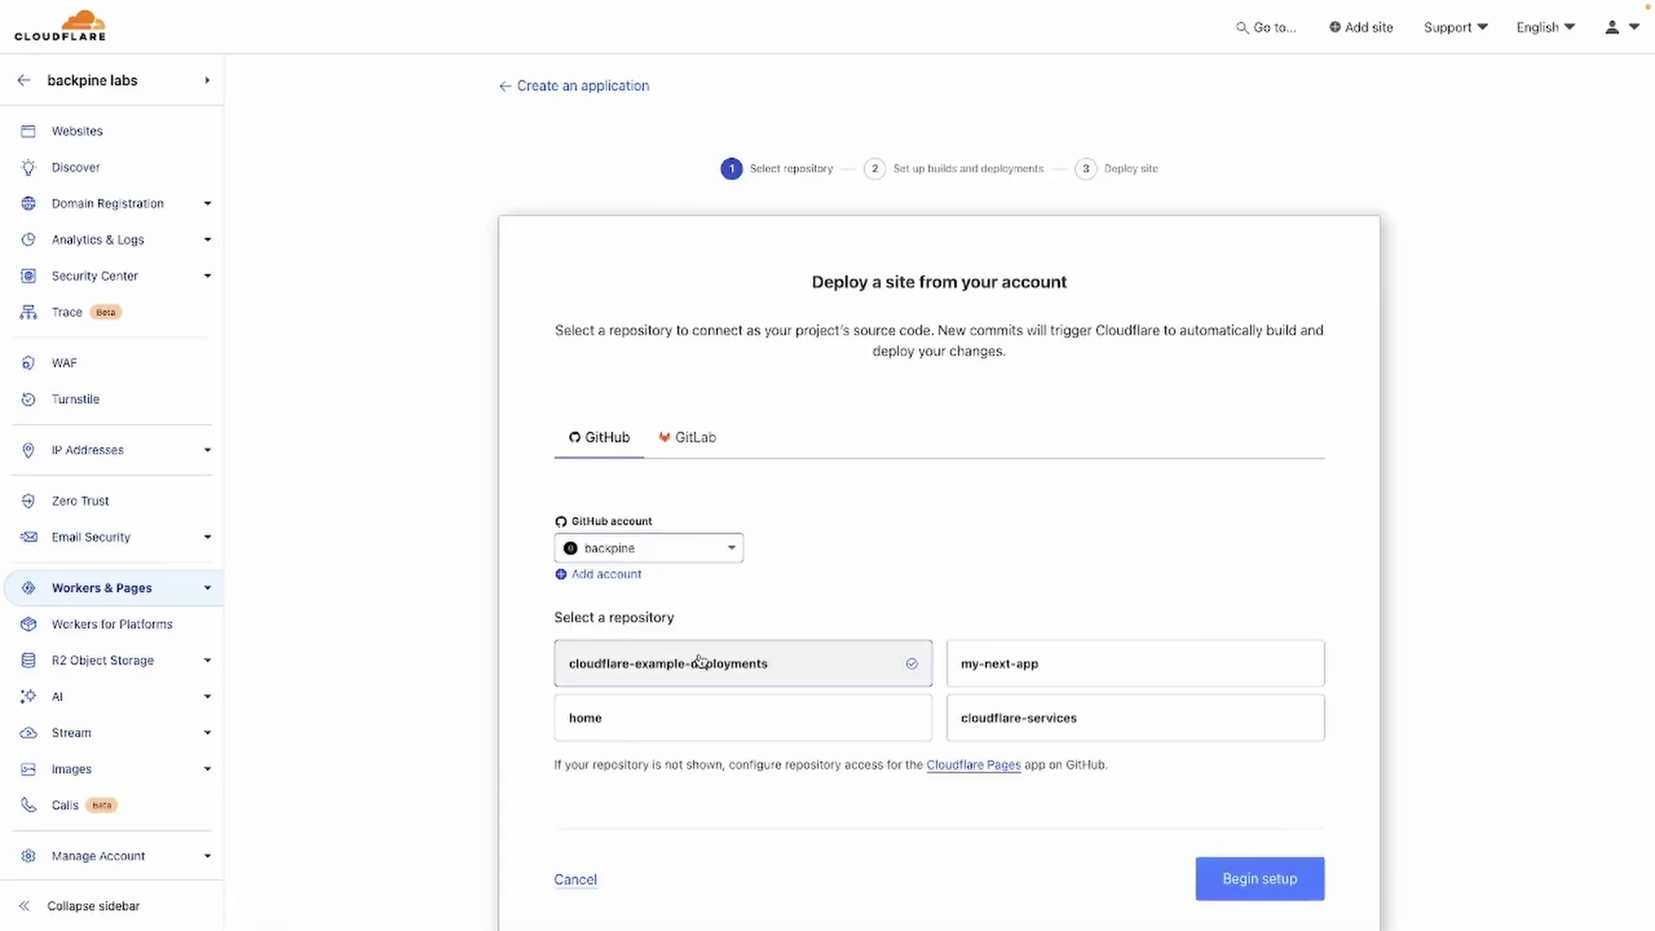
pyautogui.click(1236, 876)
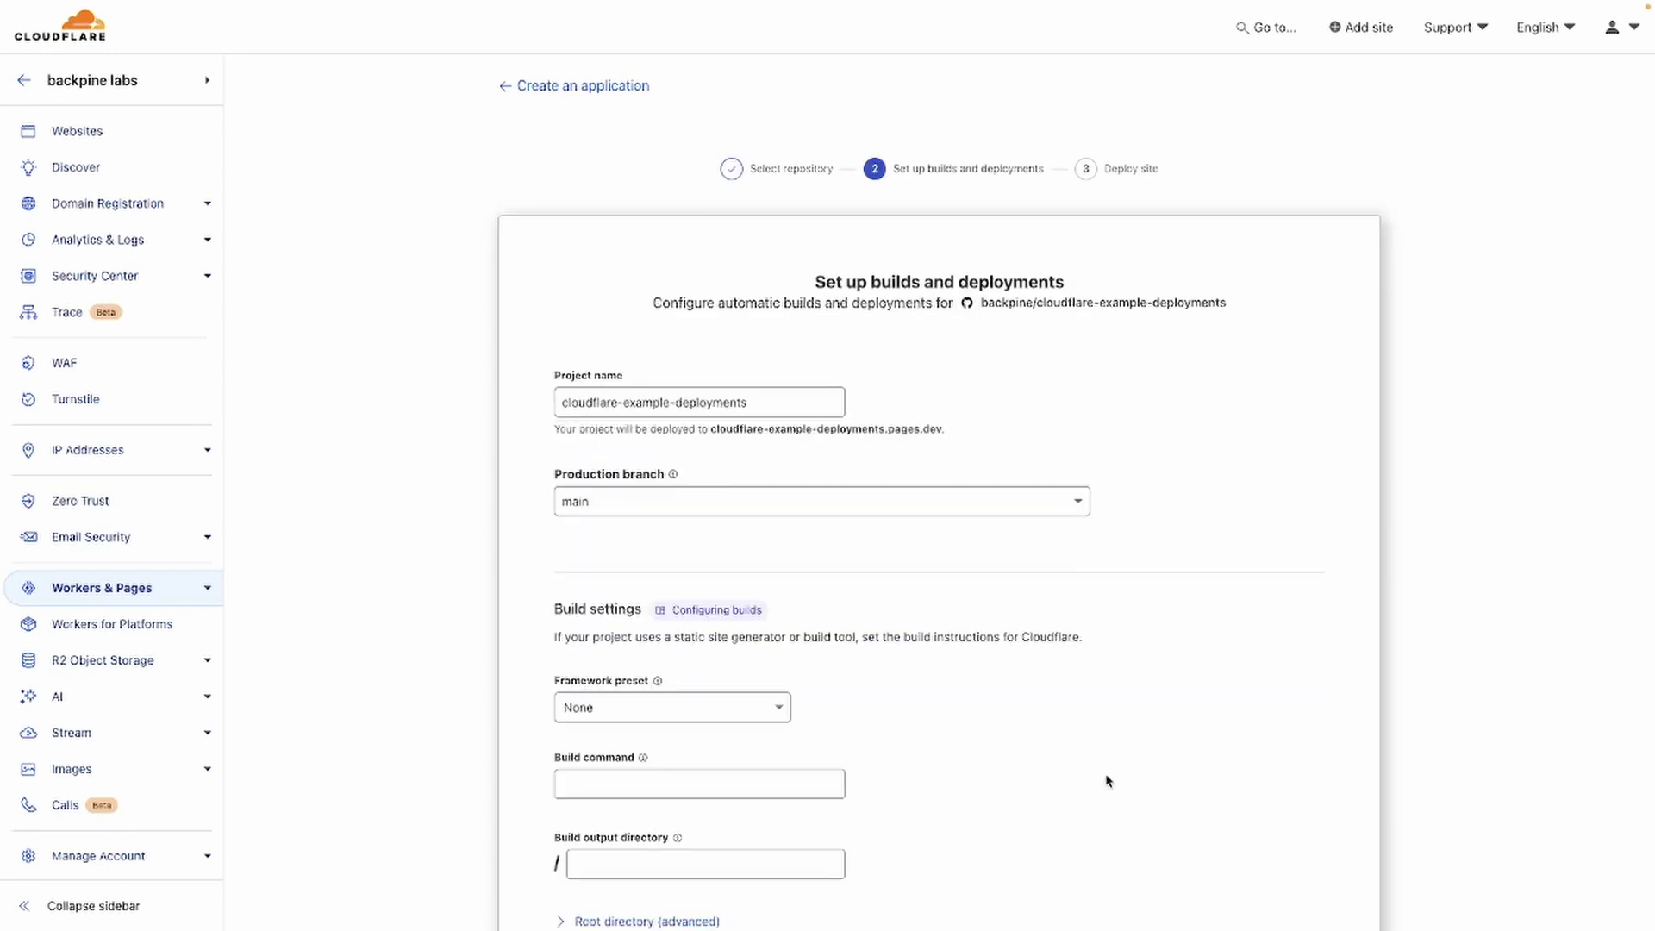
# - Choose the Next.js framework preset and set root directory to example-nextjs-on-pages
pyautogui.scroll(-1, 1107, 780)
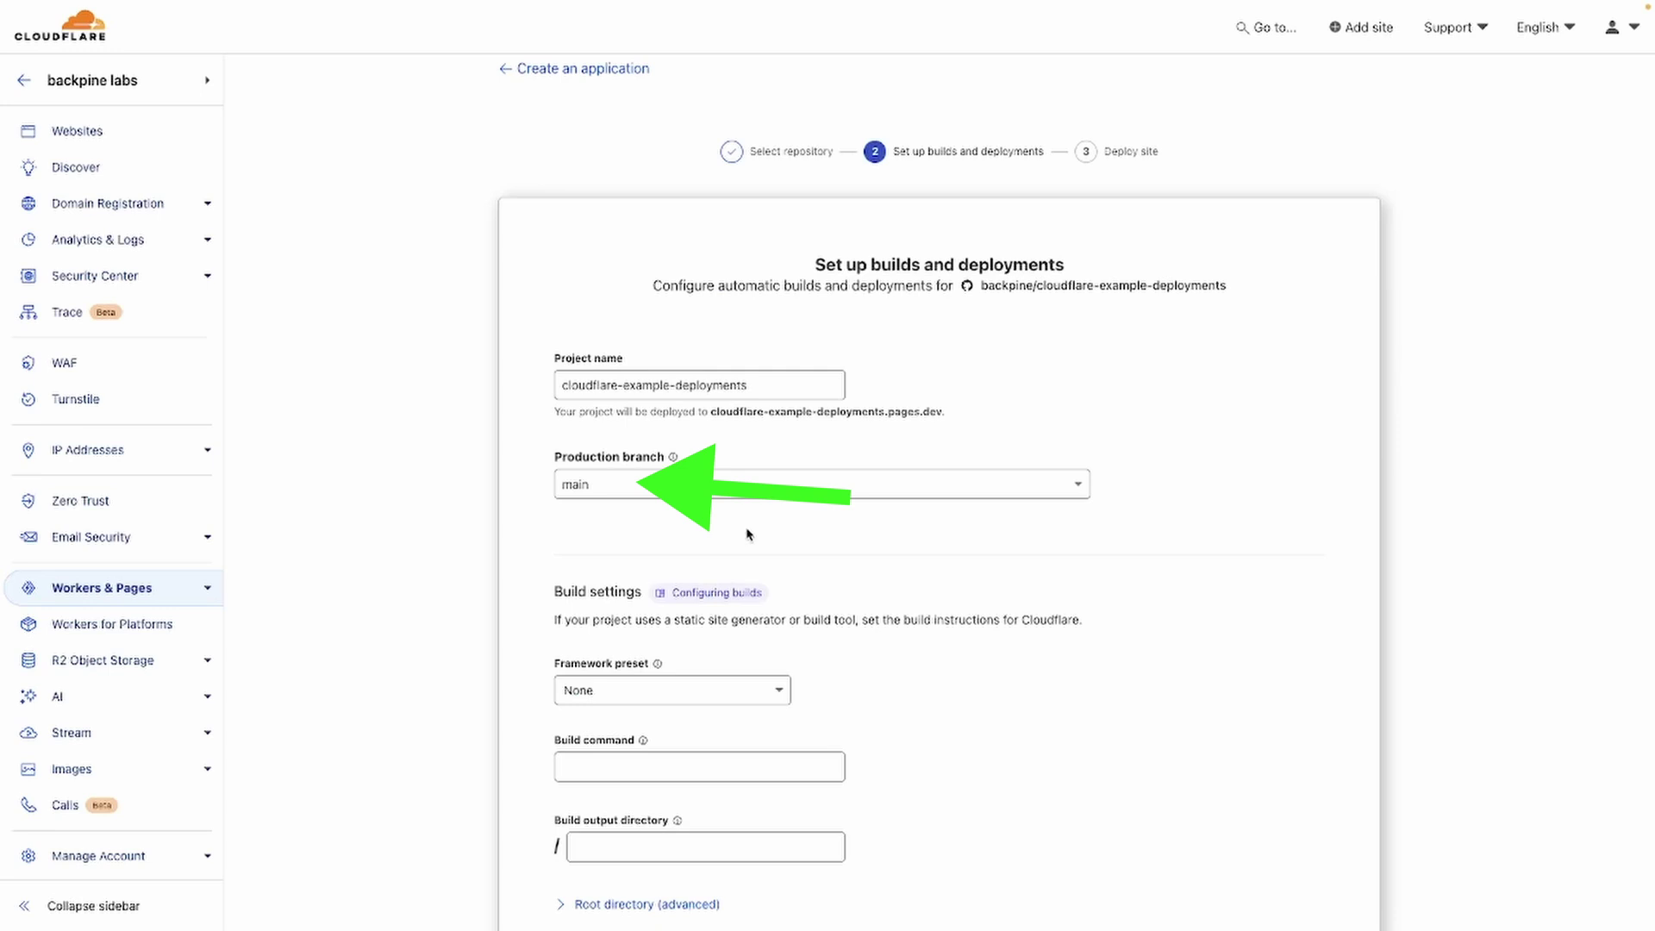
pyautogui.scroll(-3, 731, 543)
pyautogui.click(691, 485)
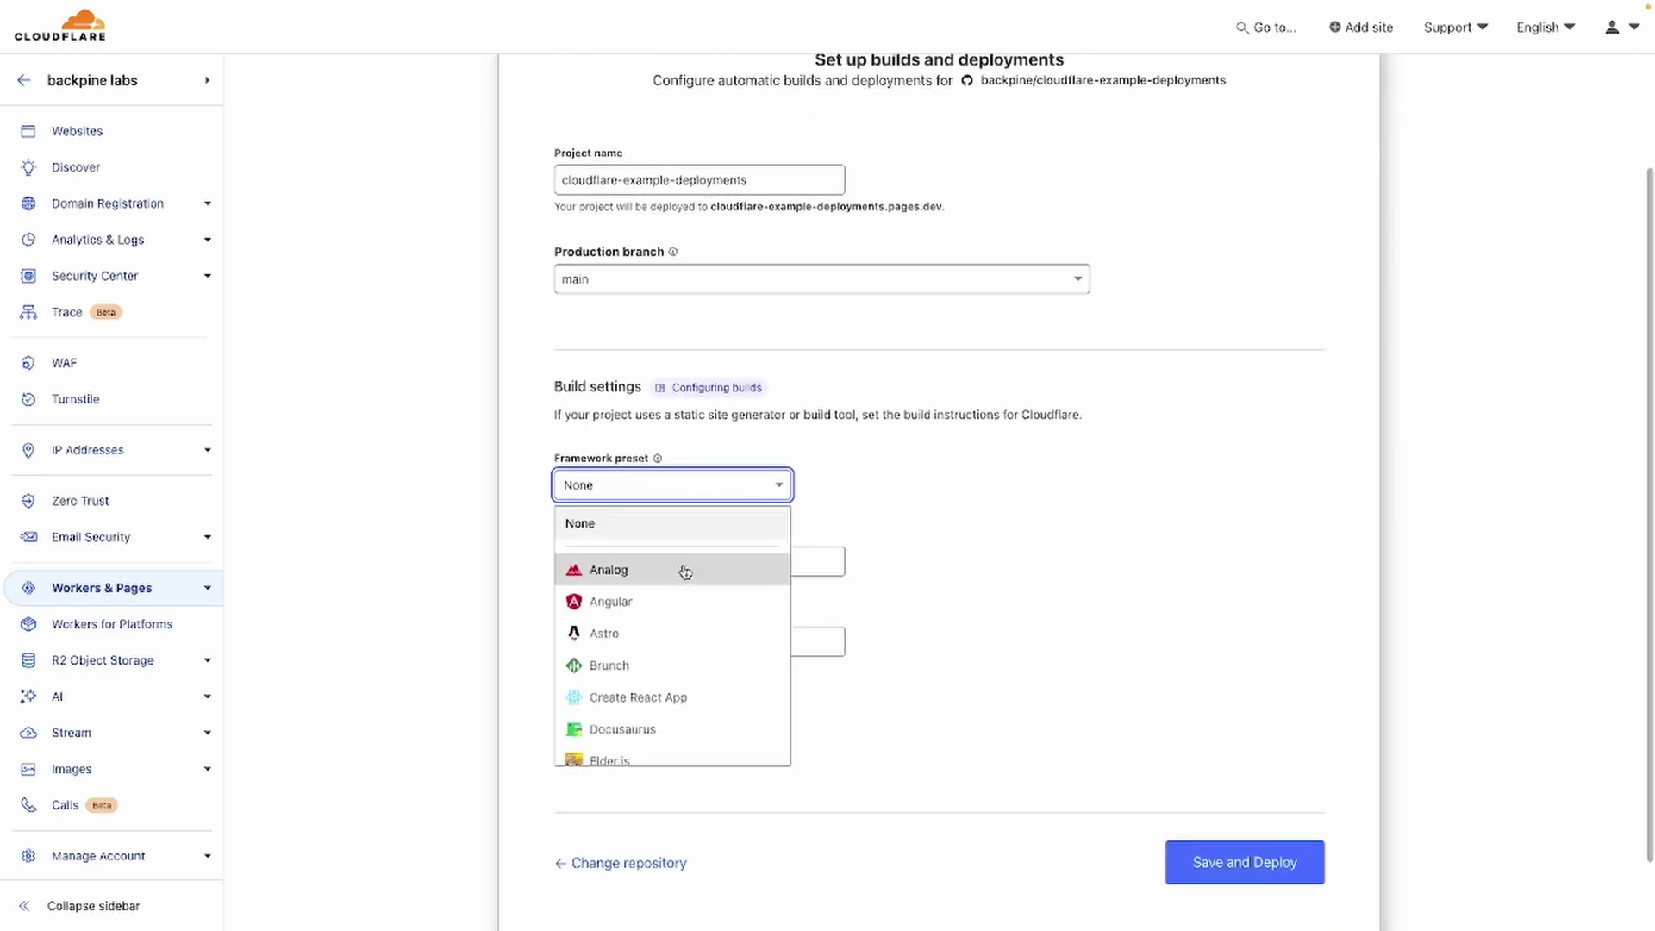
pyautogui.scroll(-5, 685, 571)
pyautogui.click(680, 582)
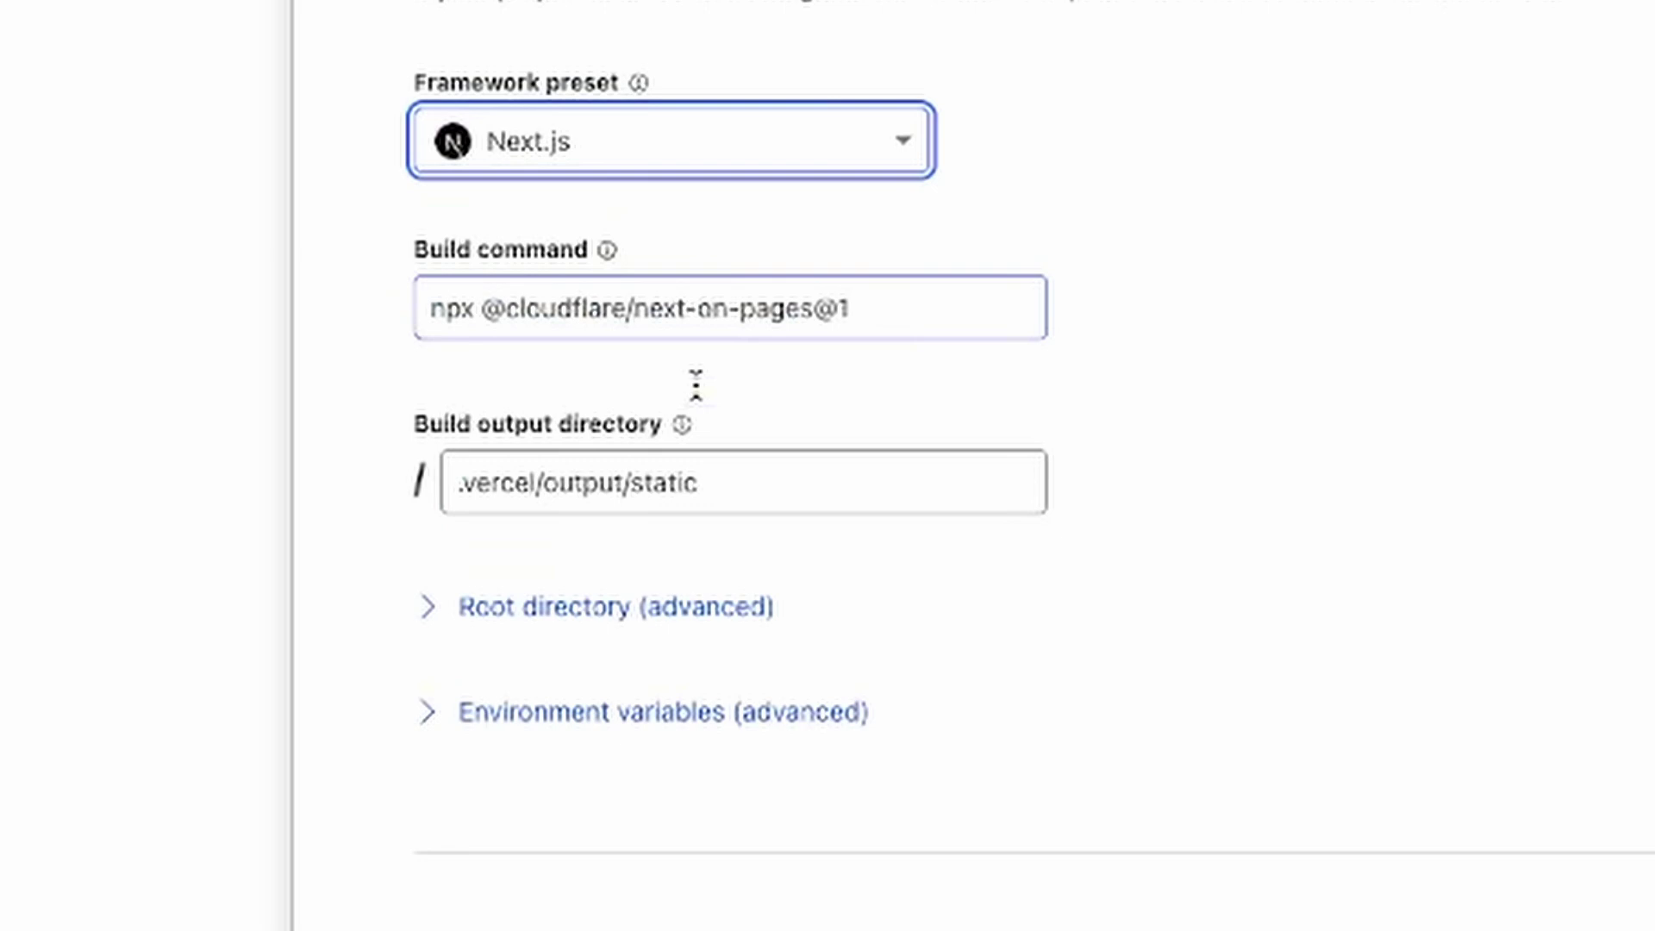
pyautogui.scroll(-1, 695, 386)
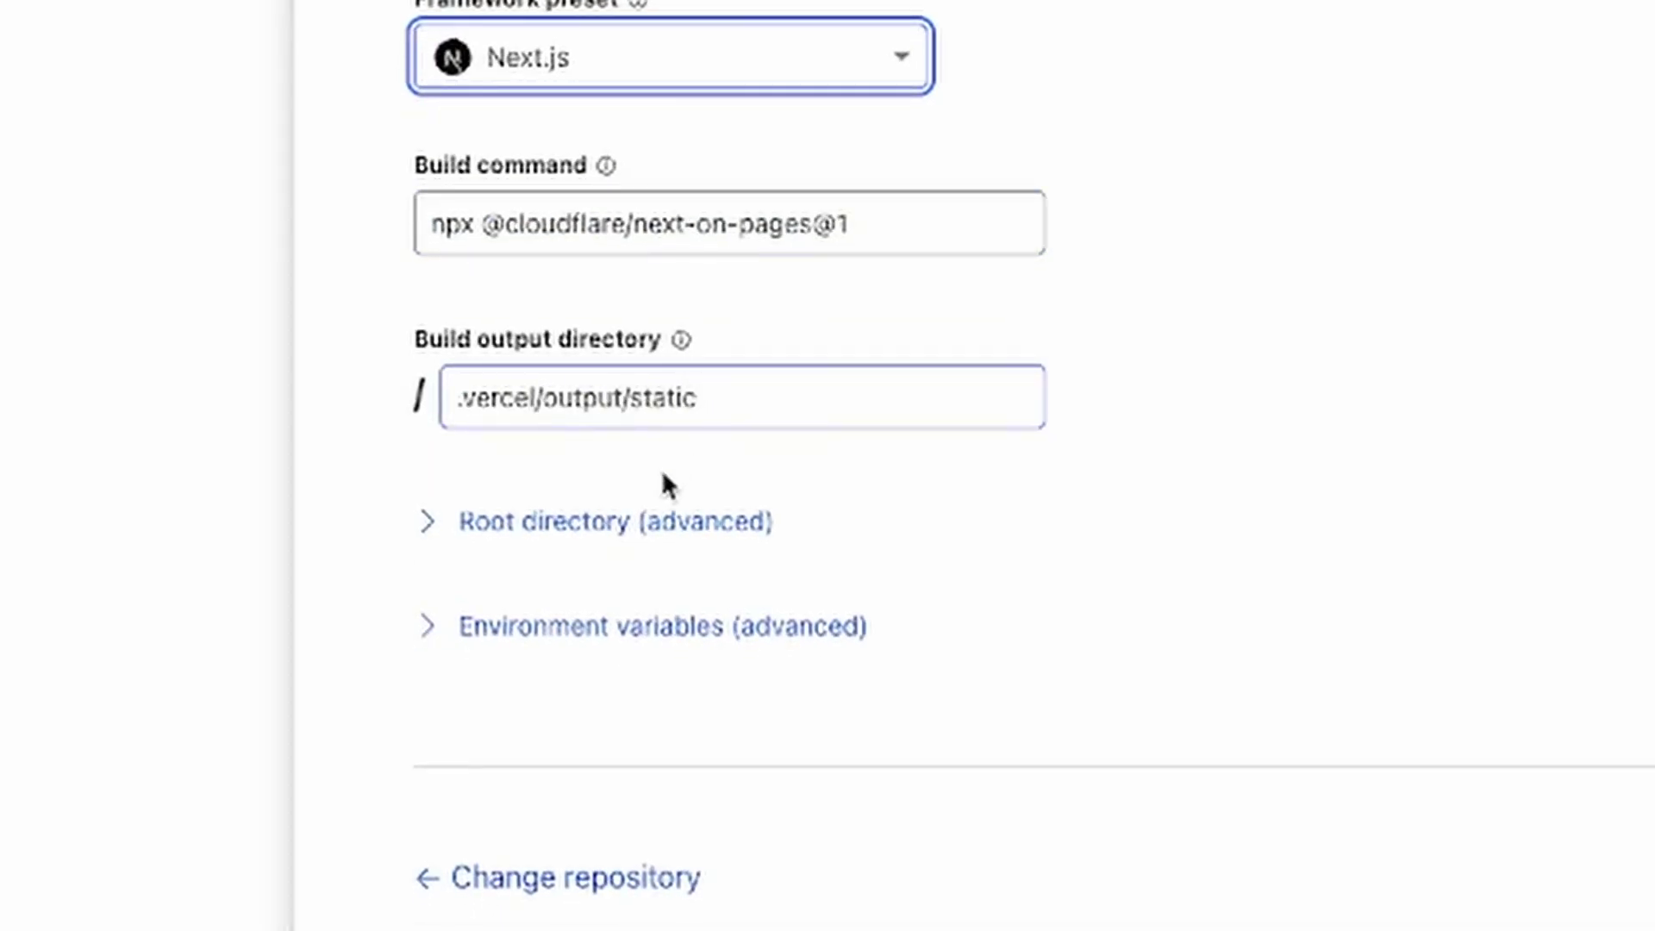
pyautogui.click(639, 523)
pyautogui.click(631, 638)
pyautogui.write('example-nextjs-on-pages')
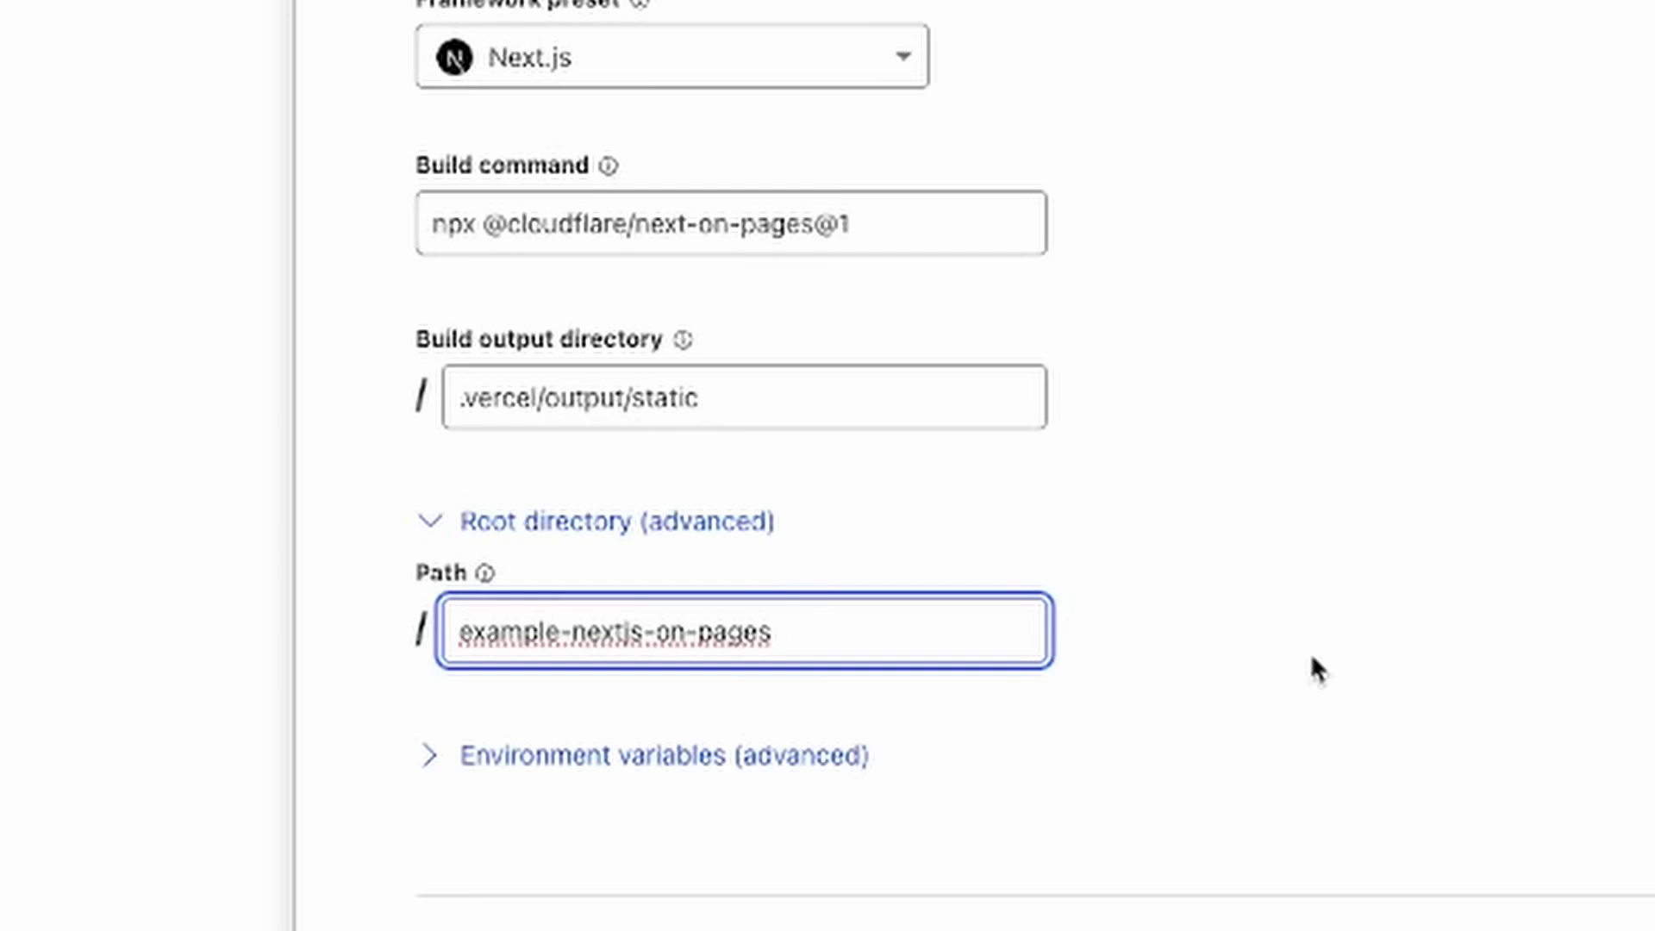
# - Save and deploy the Pages build, then continue to the deployed project
pyautogui.click(1244, 831)
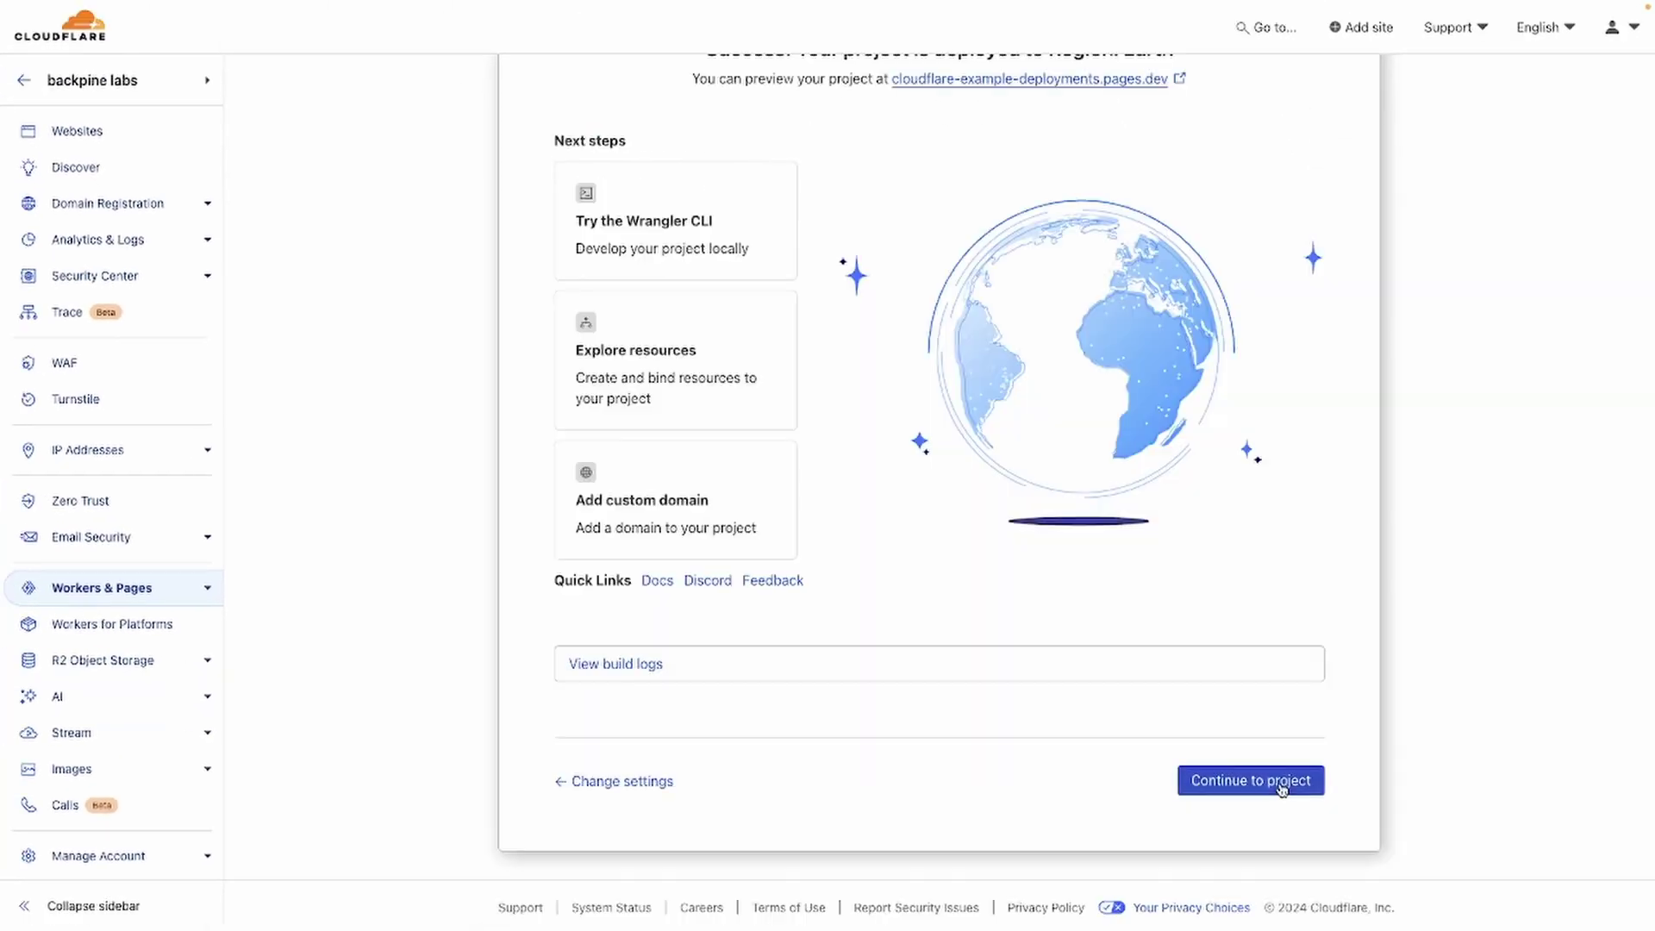
pyautogui.click(1284, 779)
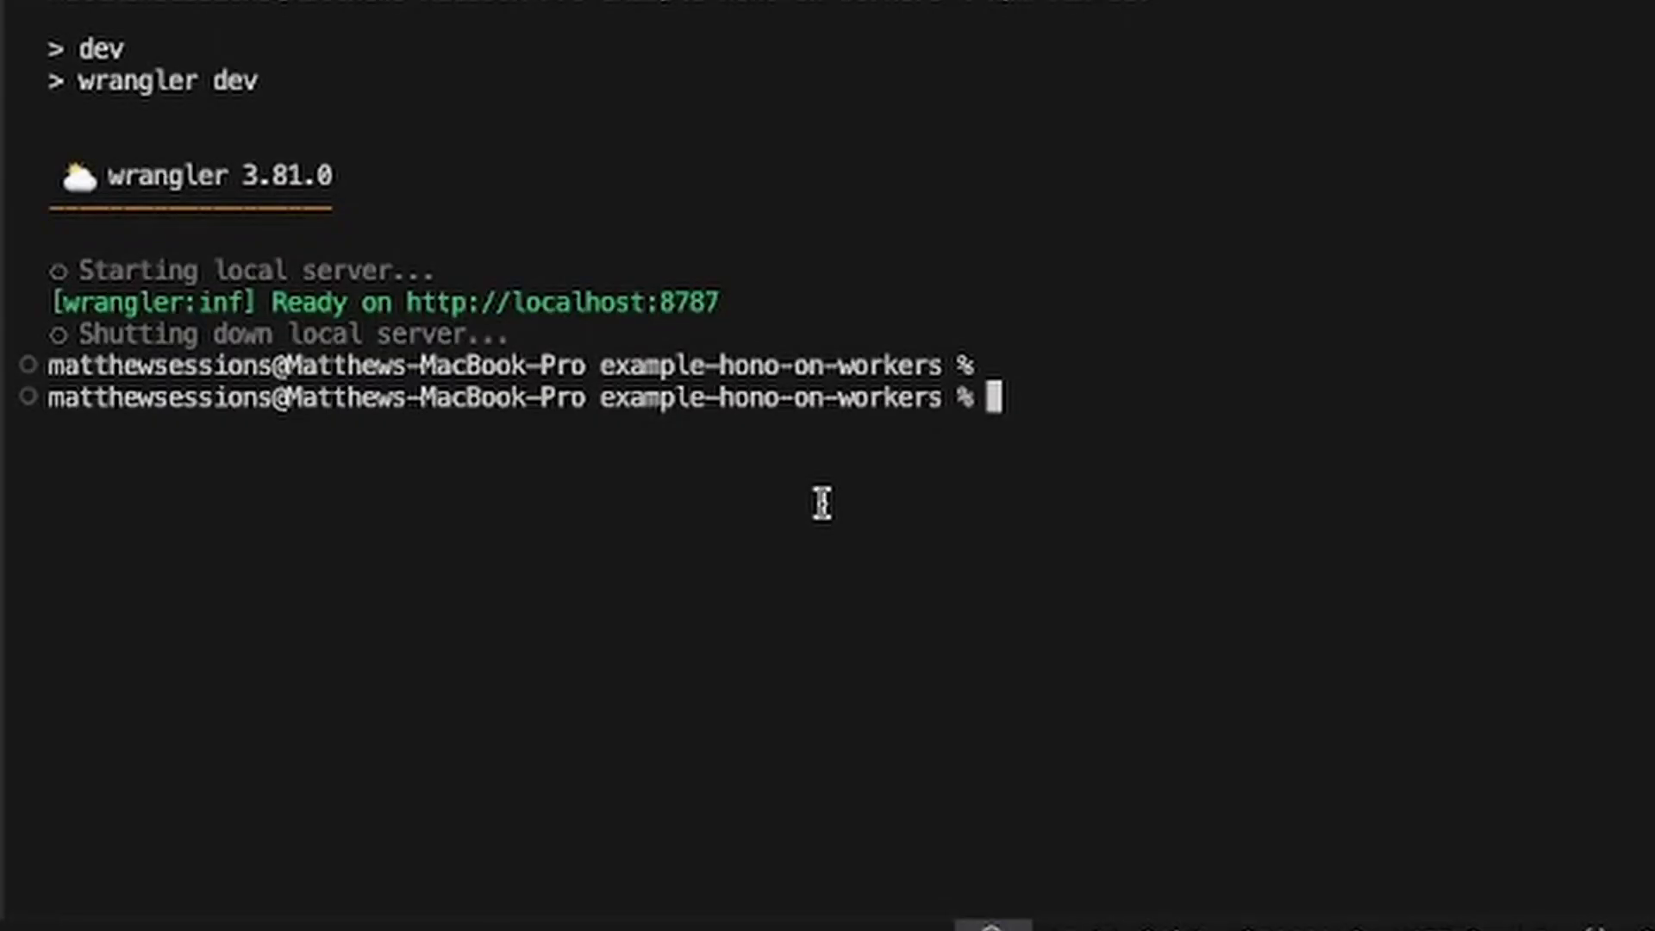
# - Deploy the Hono worker with npm run deploy and open its live URL showing 'Hello Hono!'
pyautogui.write('npm run deploy')
pyautogui.press('Return')
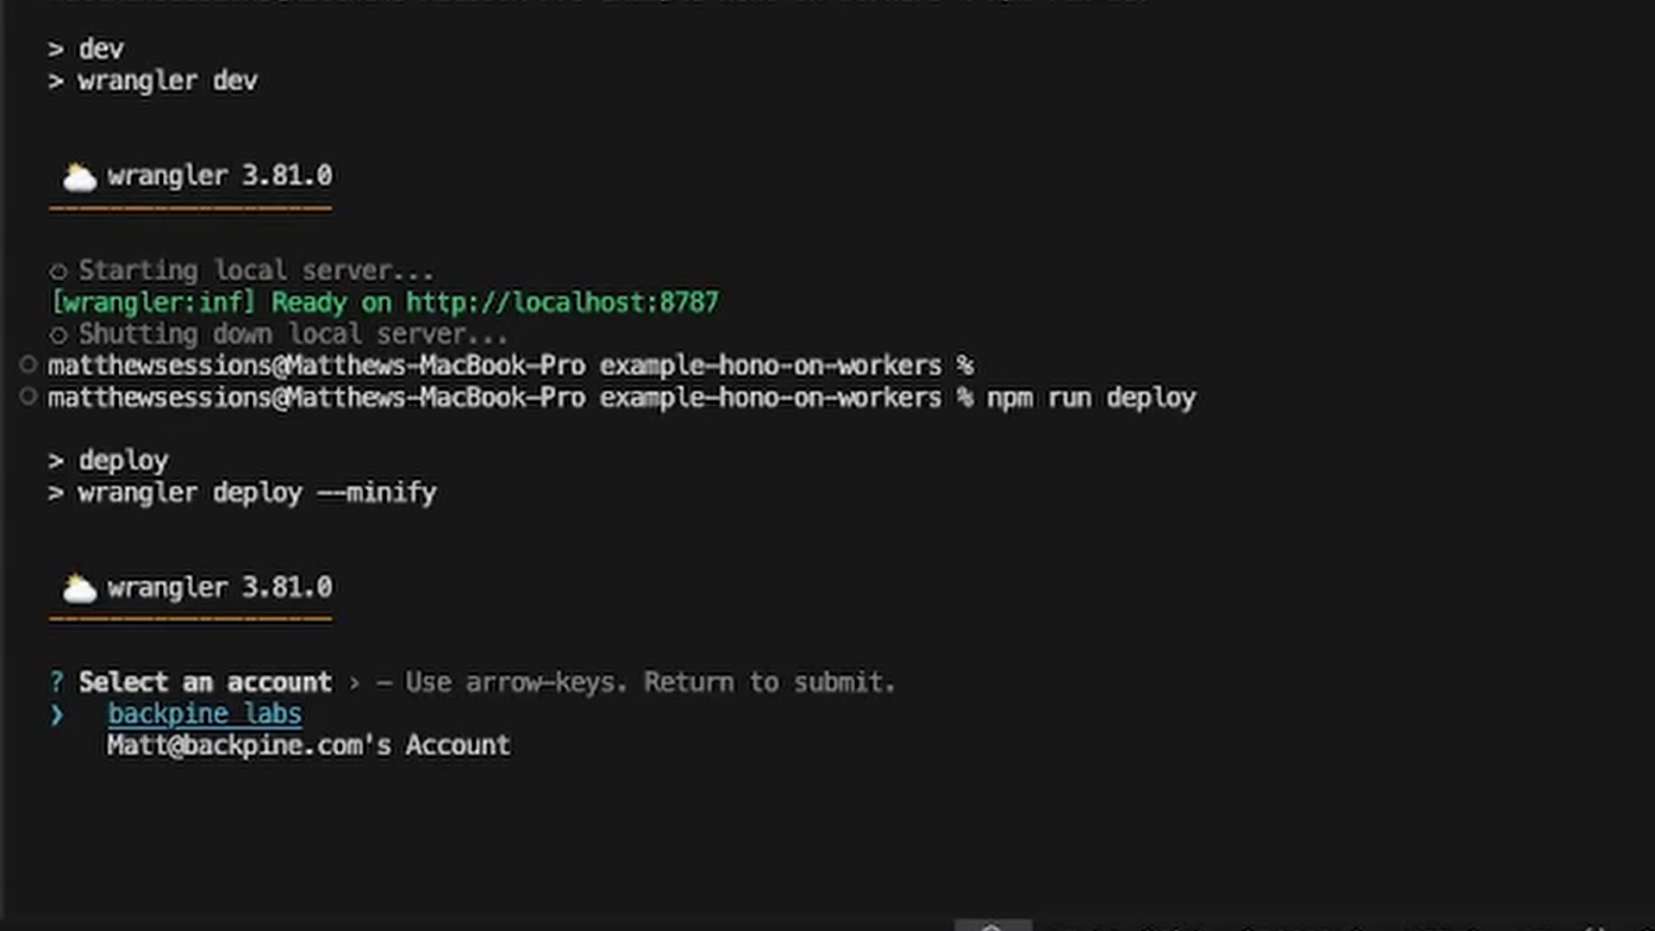
pyautogui.press('Return')
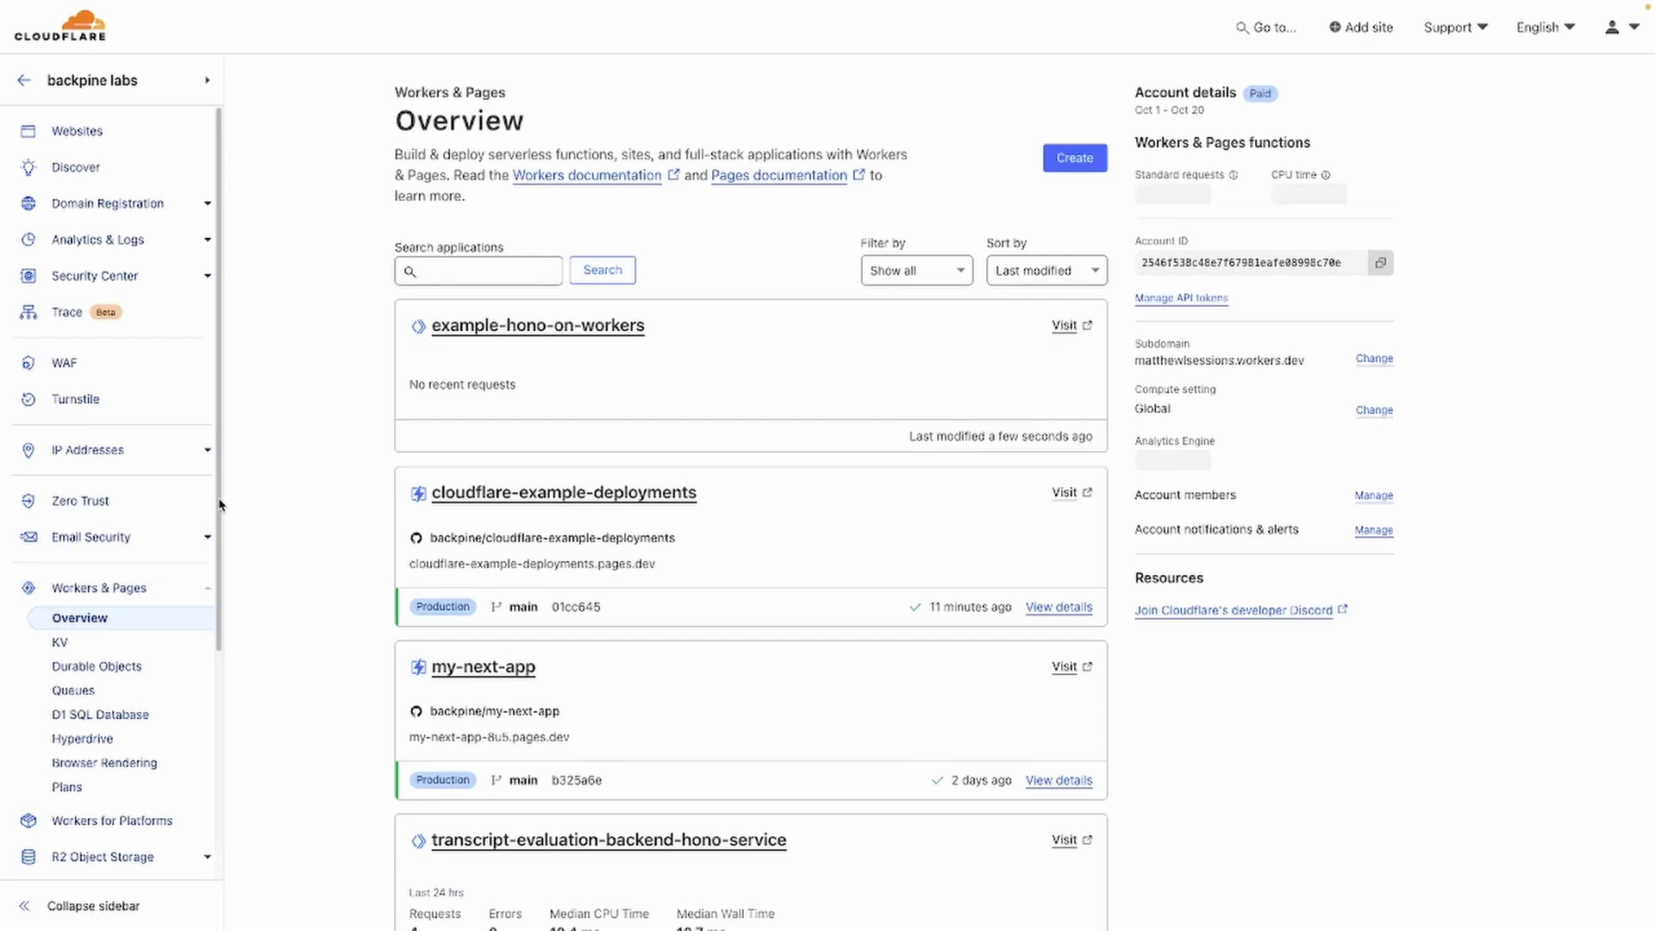
pyautogui.click(507, 326)
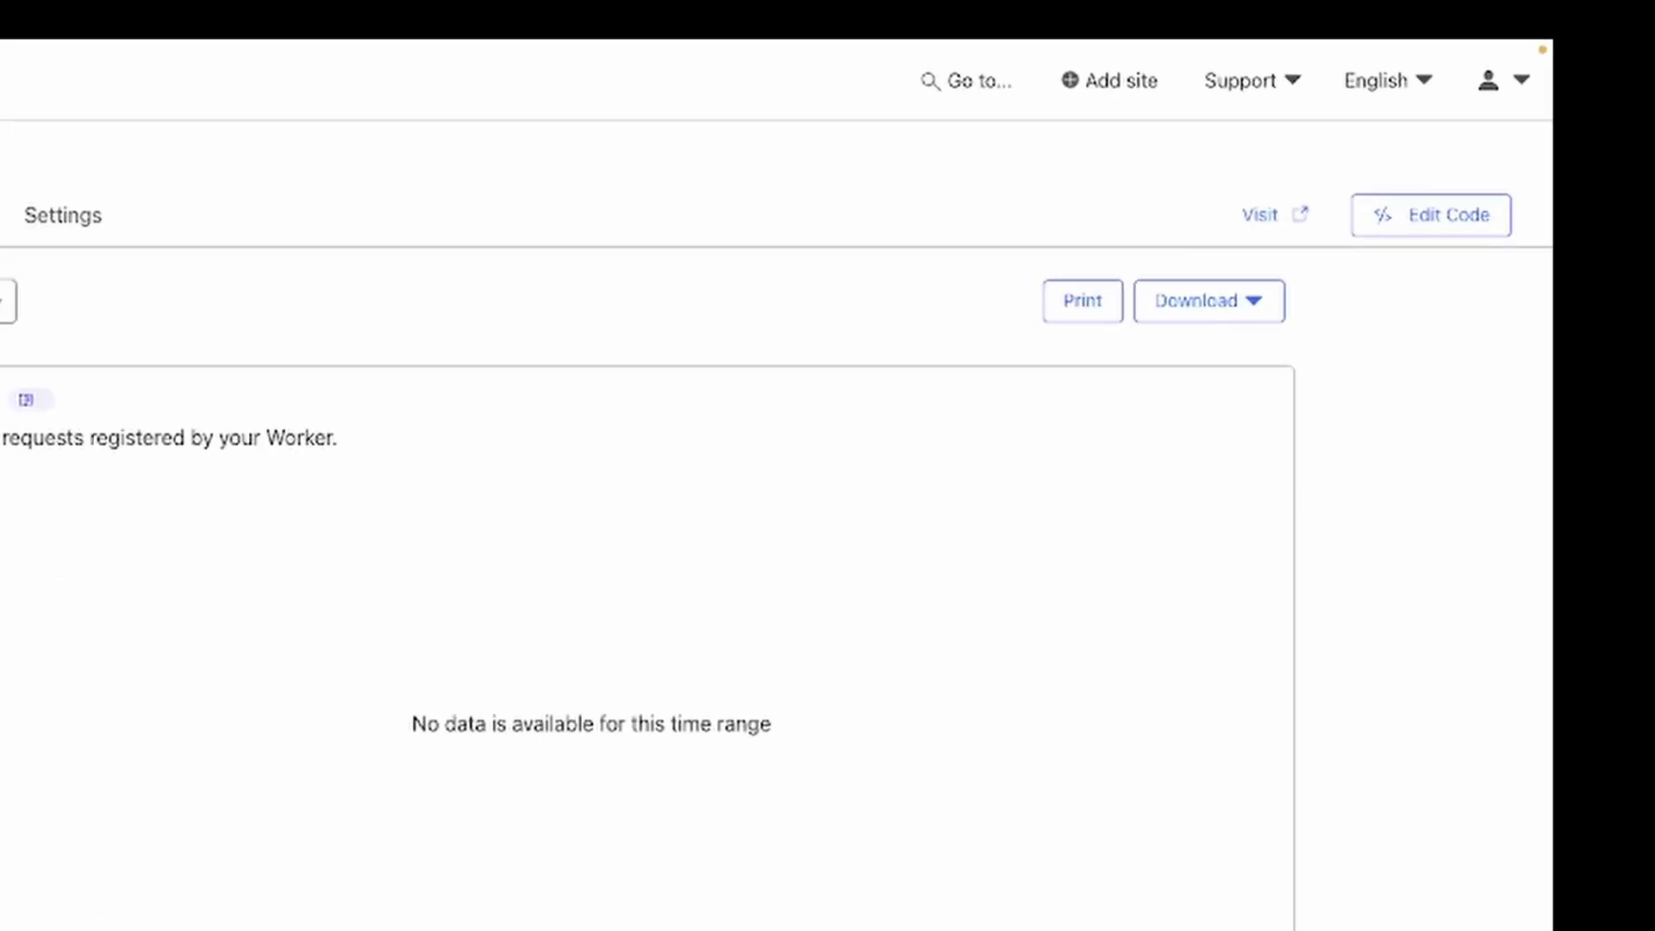
pyautogui.click(1259, 215)
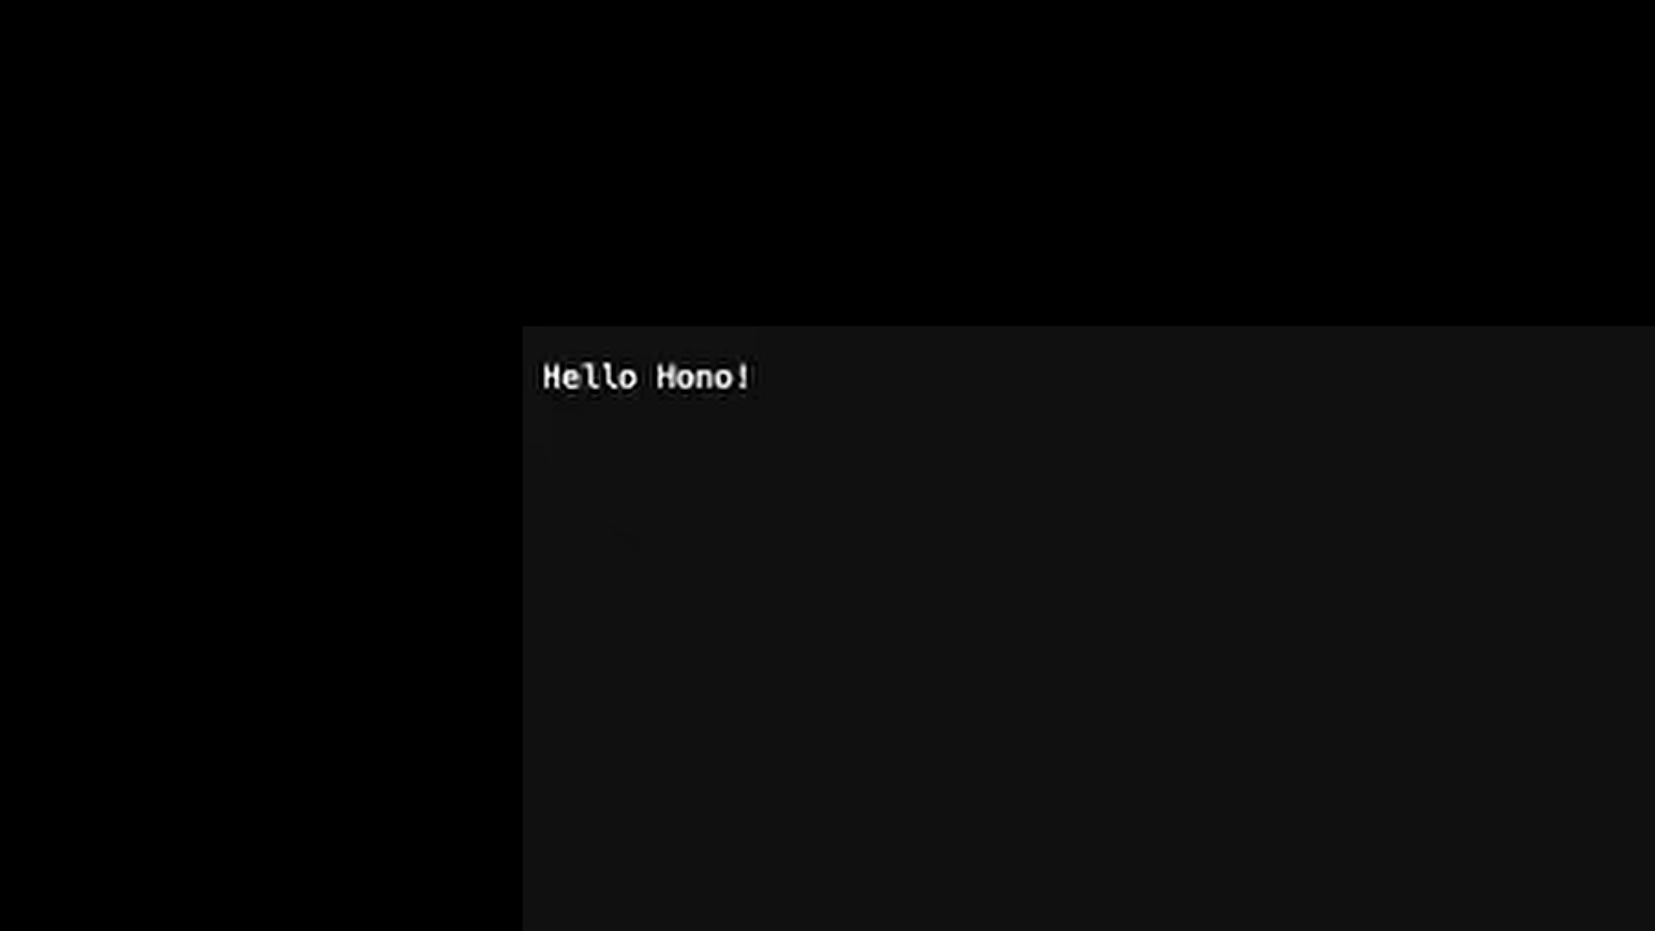
pyautogui.moveTo(82, 17); pyautogui.dragTo(10, 12)
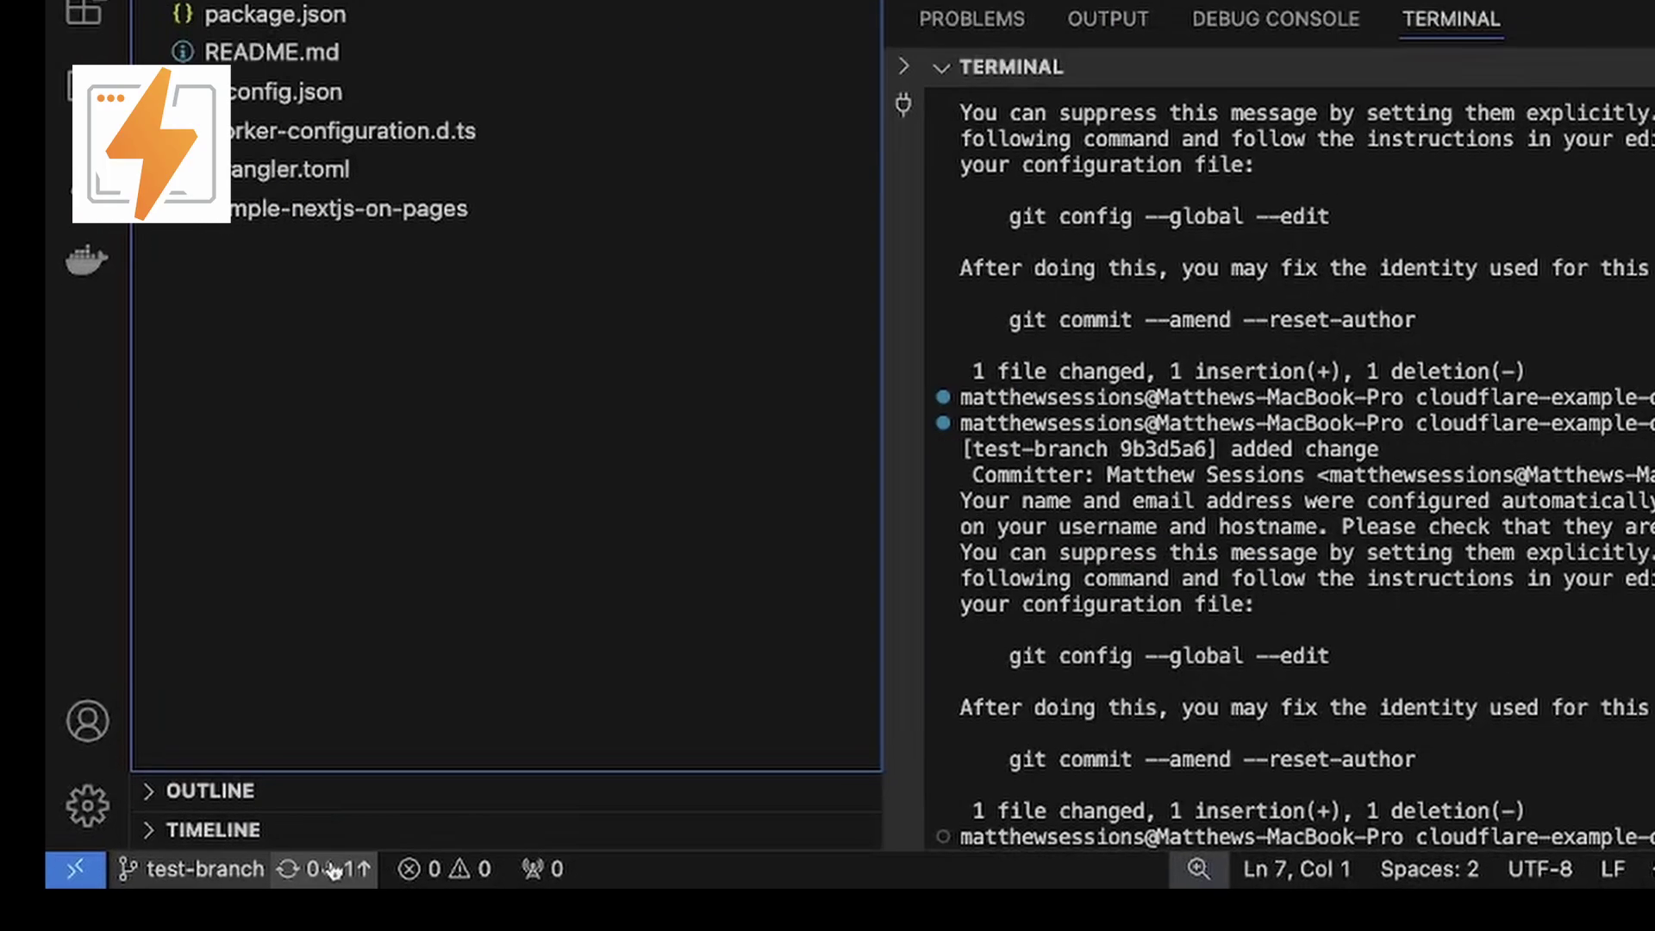
# - Sync the committed change, open the Next.js preview deployment, and merge the test branch into main
pyautogui.click(171, 916)
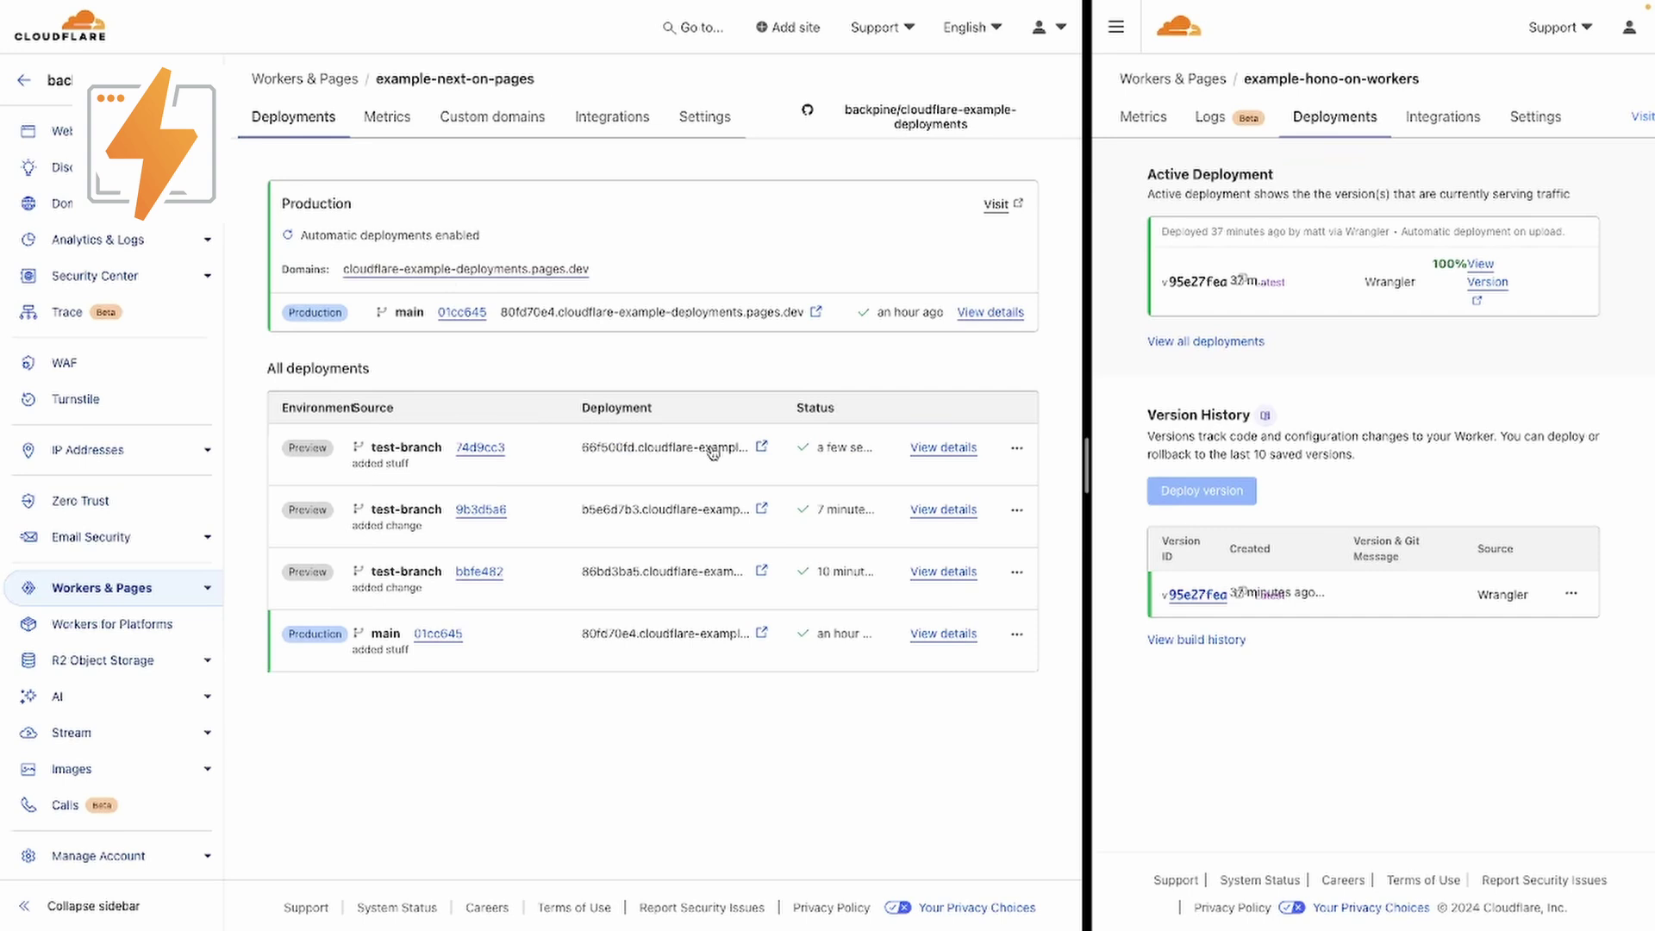
pyautogui.click(712, 449)
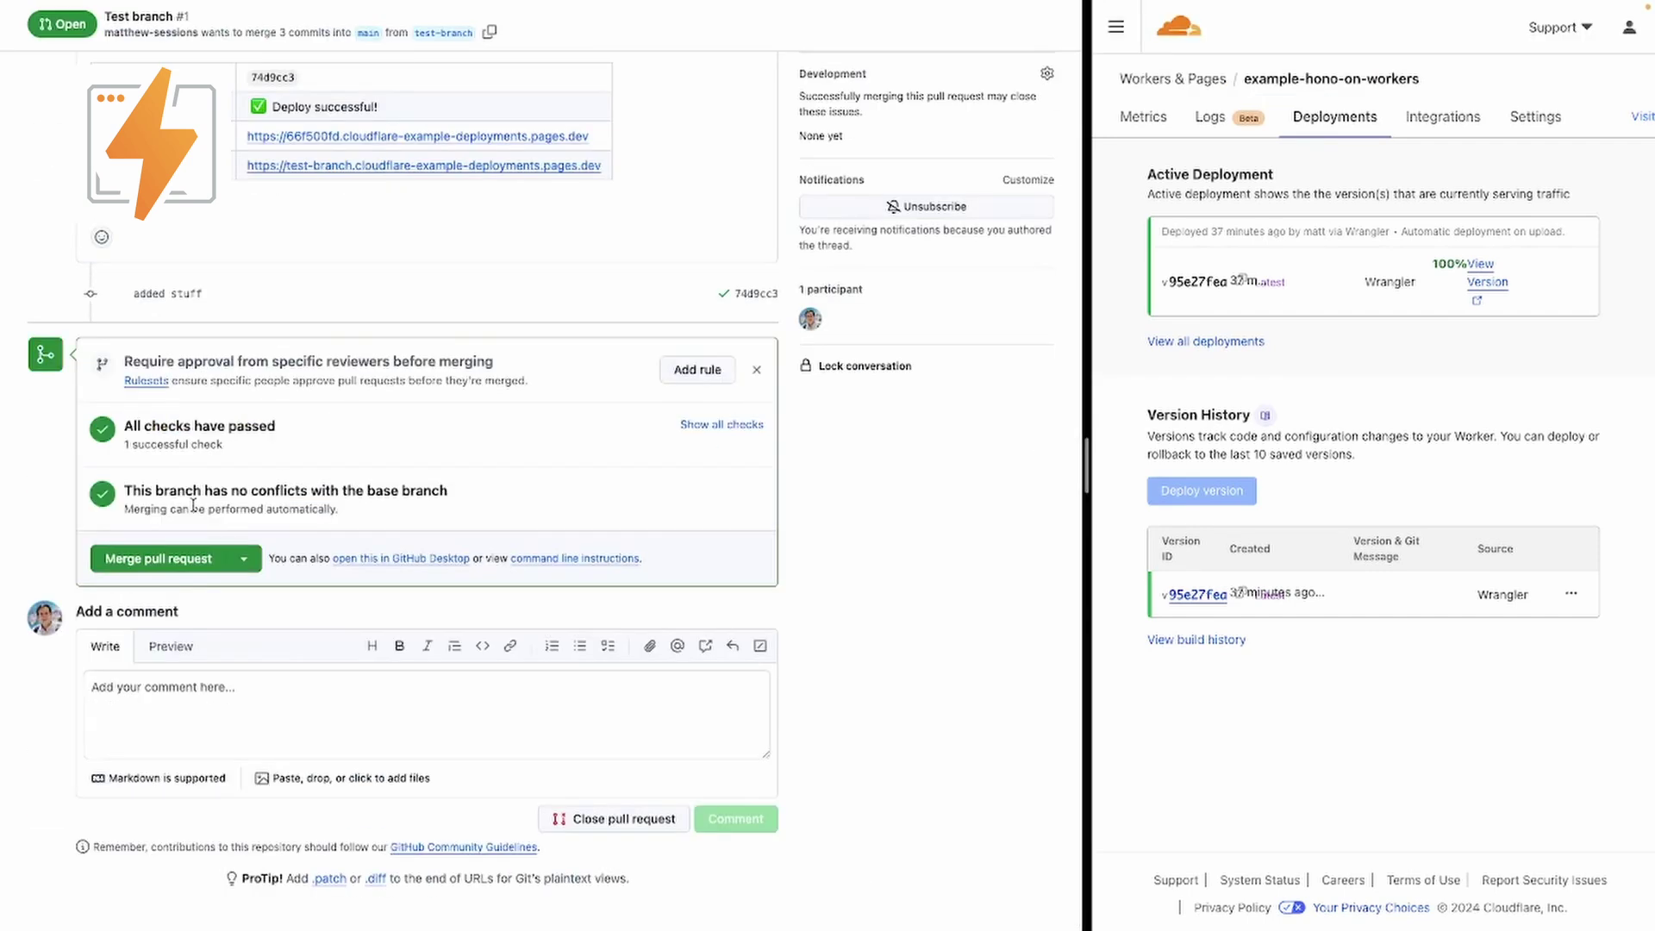
pyautogui.click(164, 558)
pyautogui.click(152, 484)
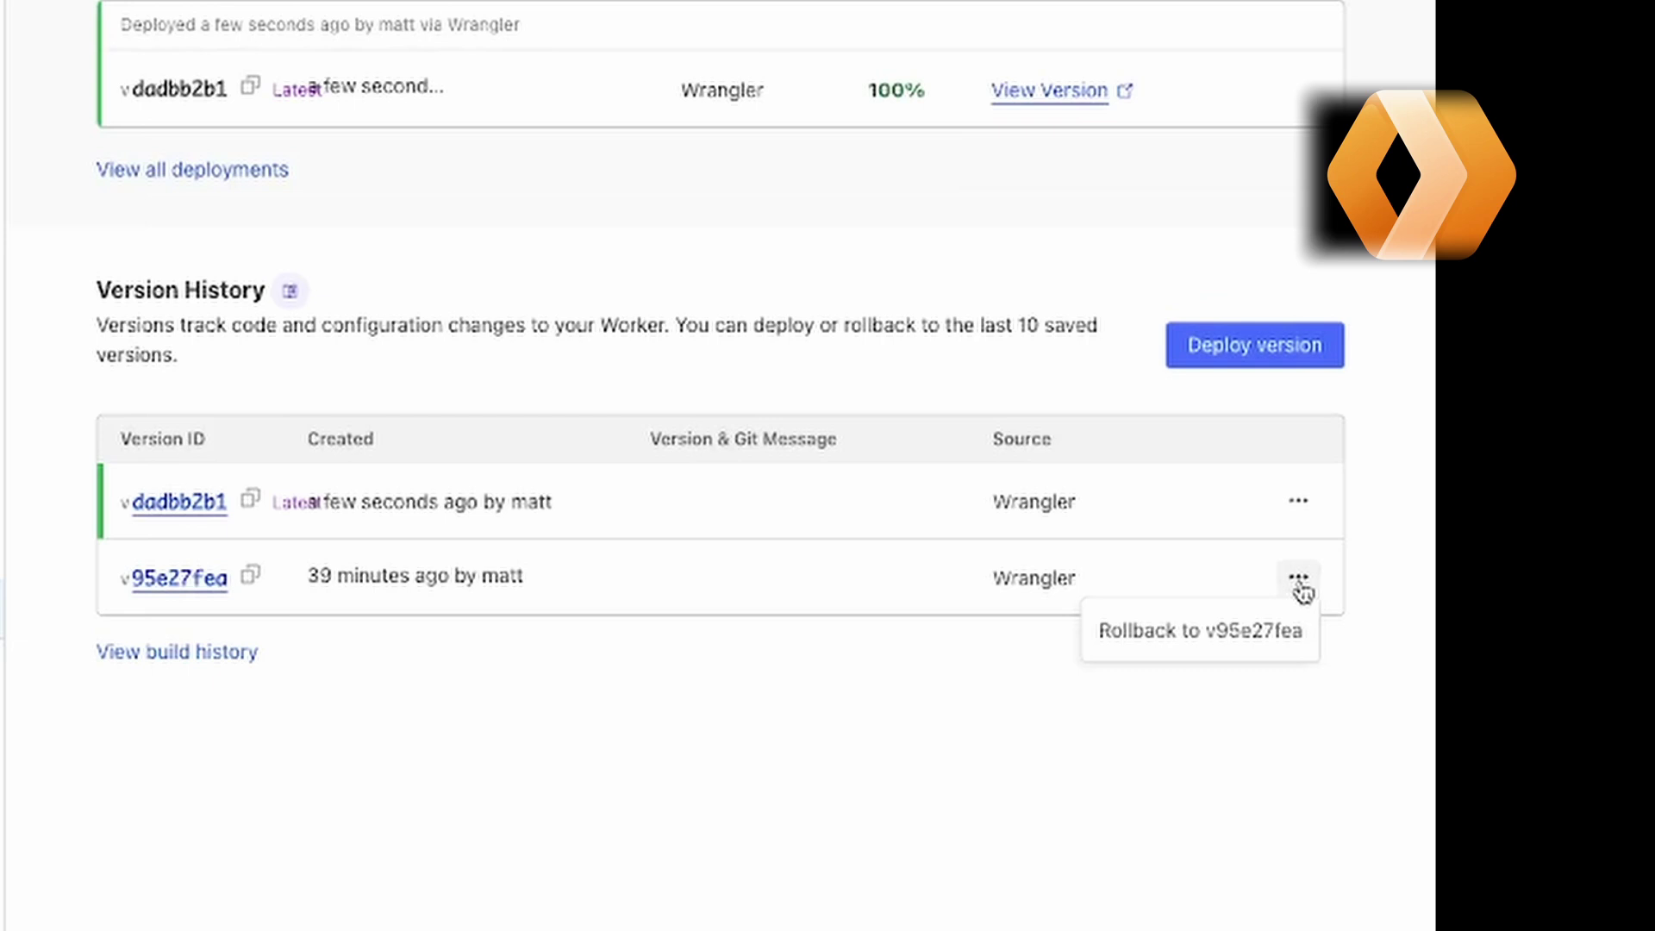
# - Roll the worker back to v95e27fea, roll Pages back to the oldest deployment, then view worker Settings
pyautogui.click(1200, 636)
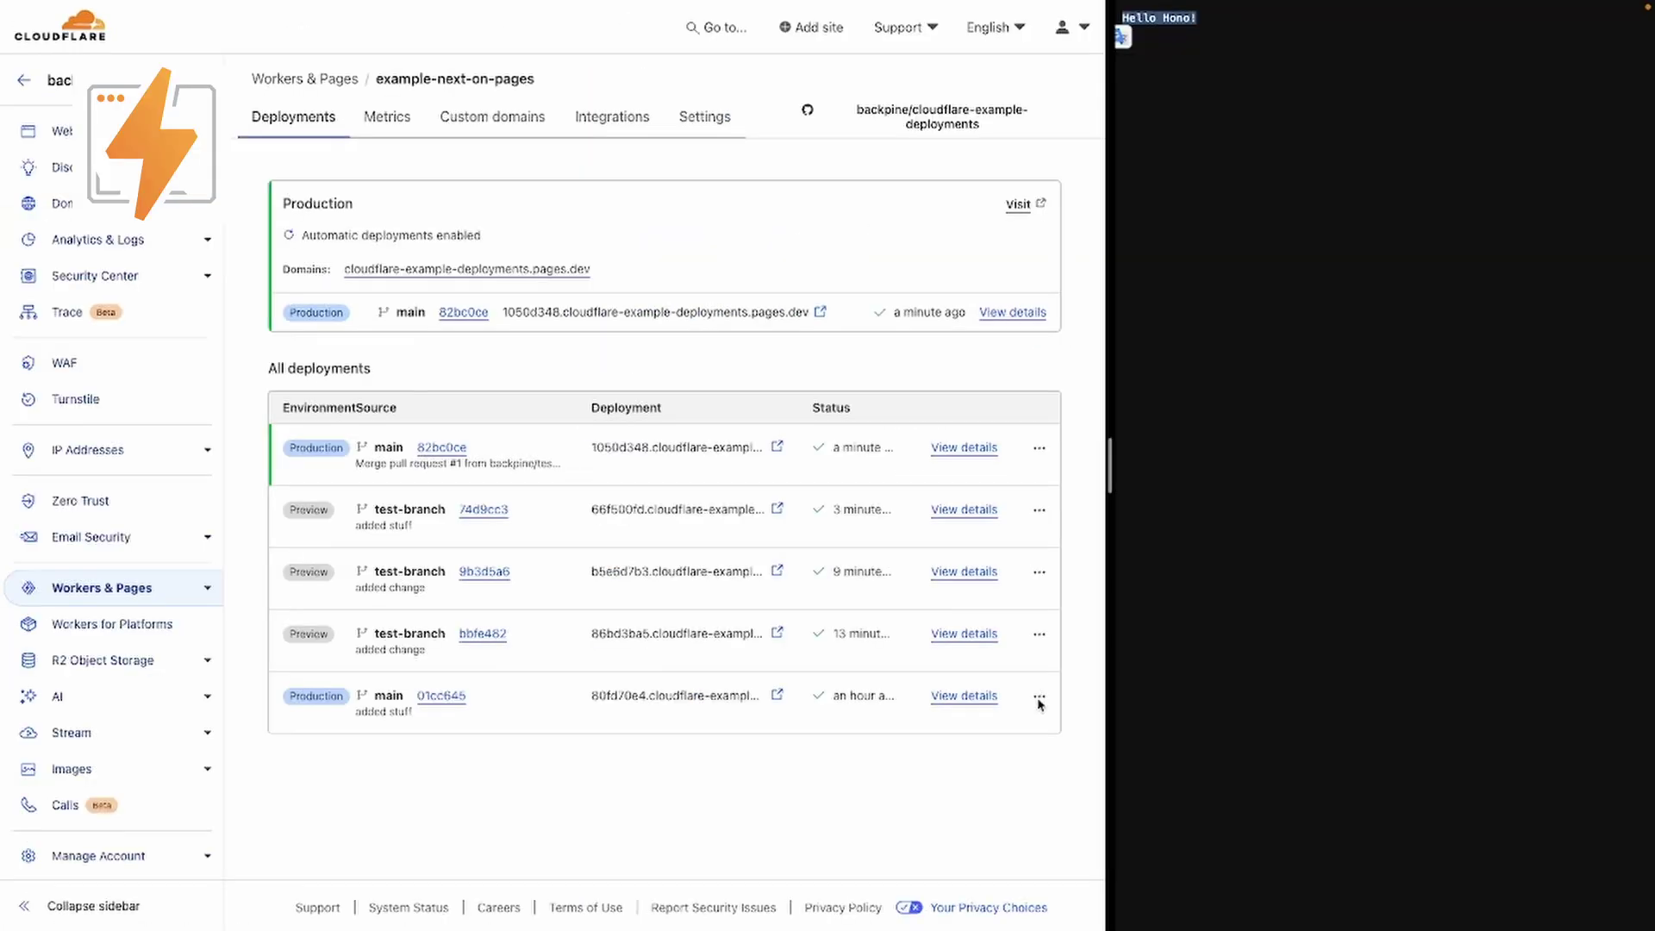
pyautogui.click(1037, 698)
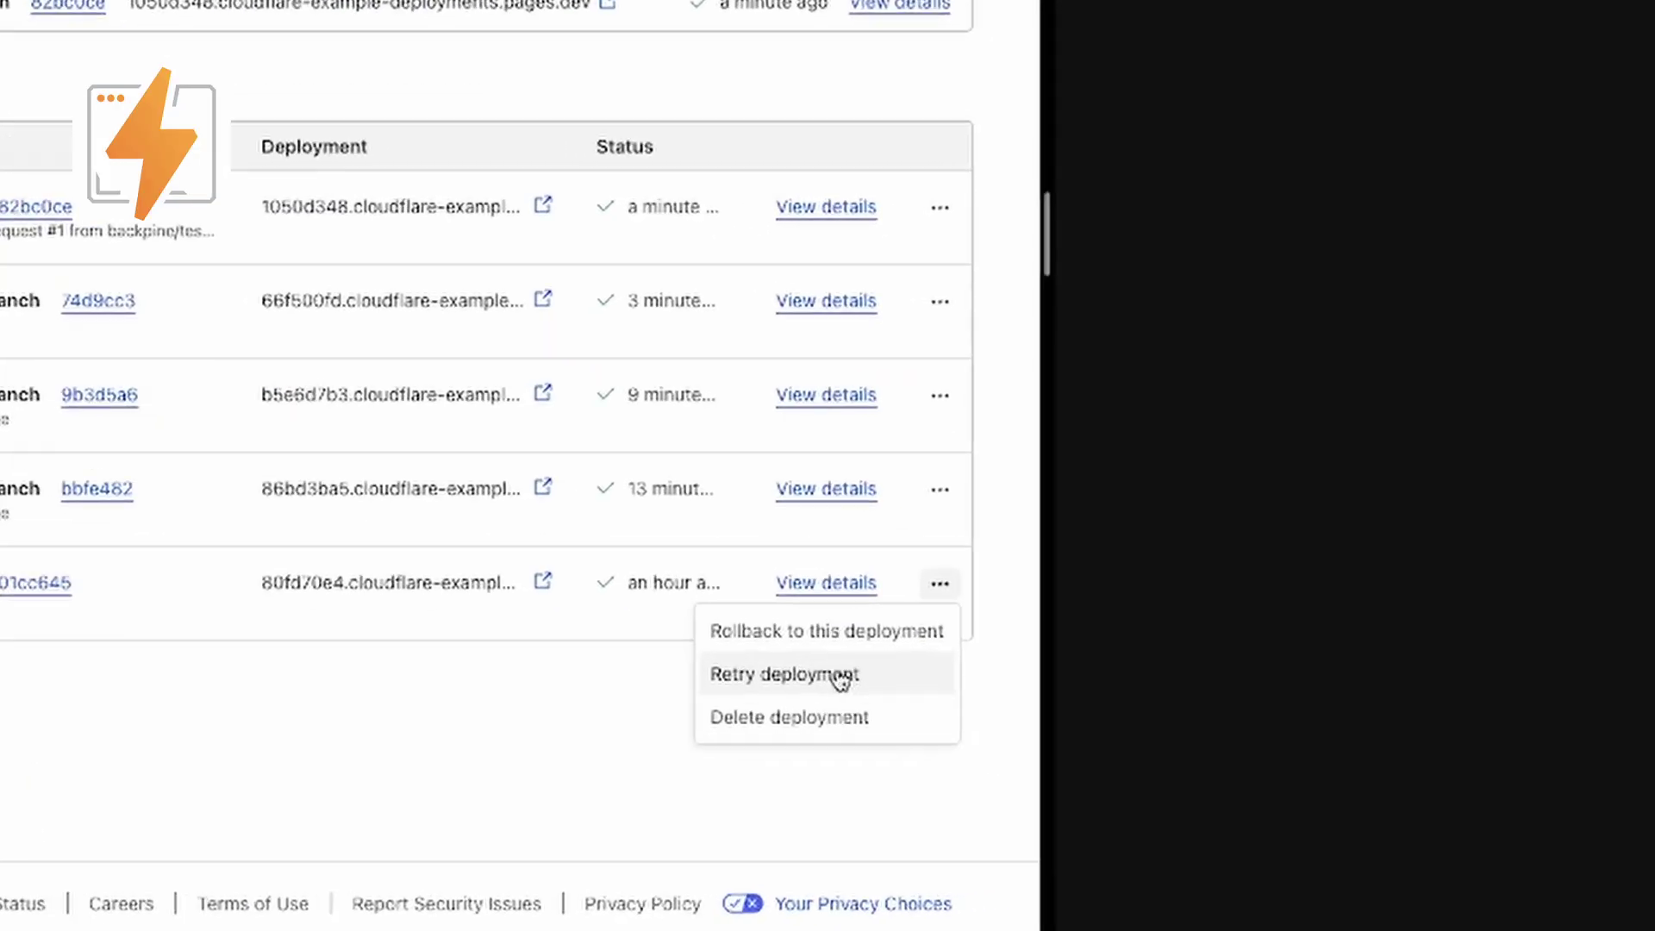
pyautogui.click(825, 631)
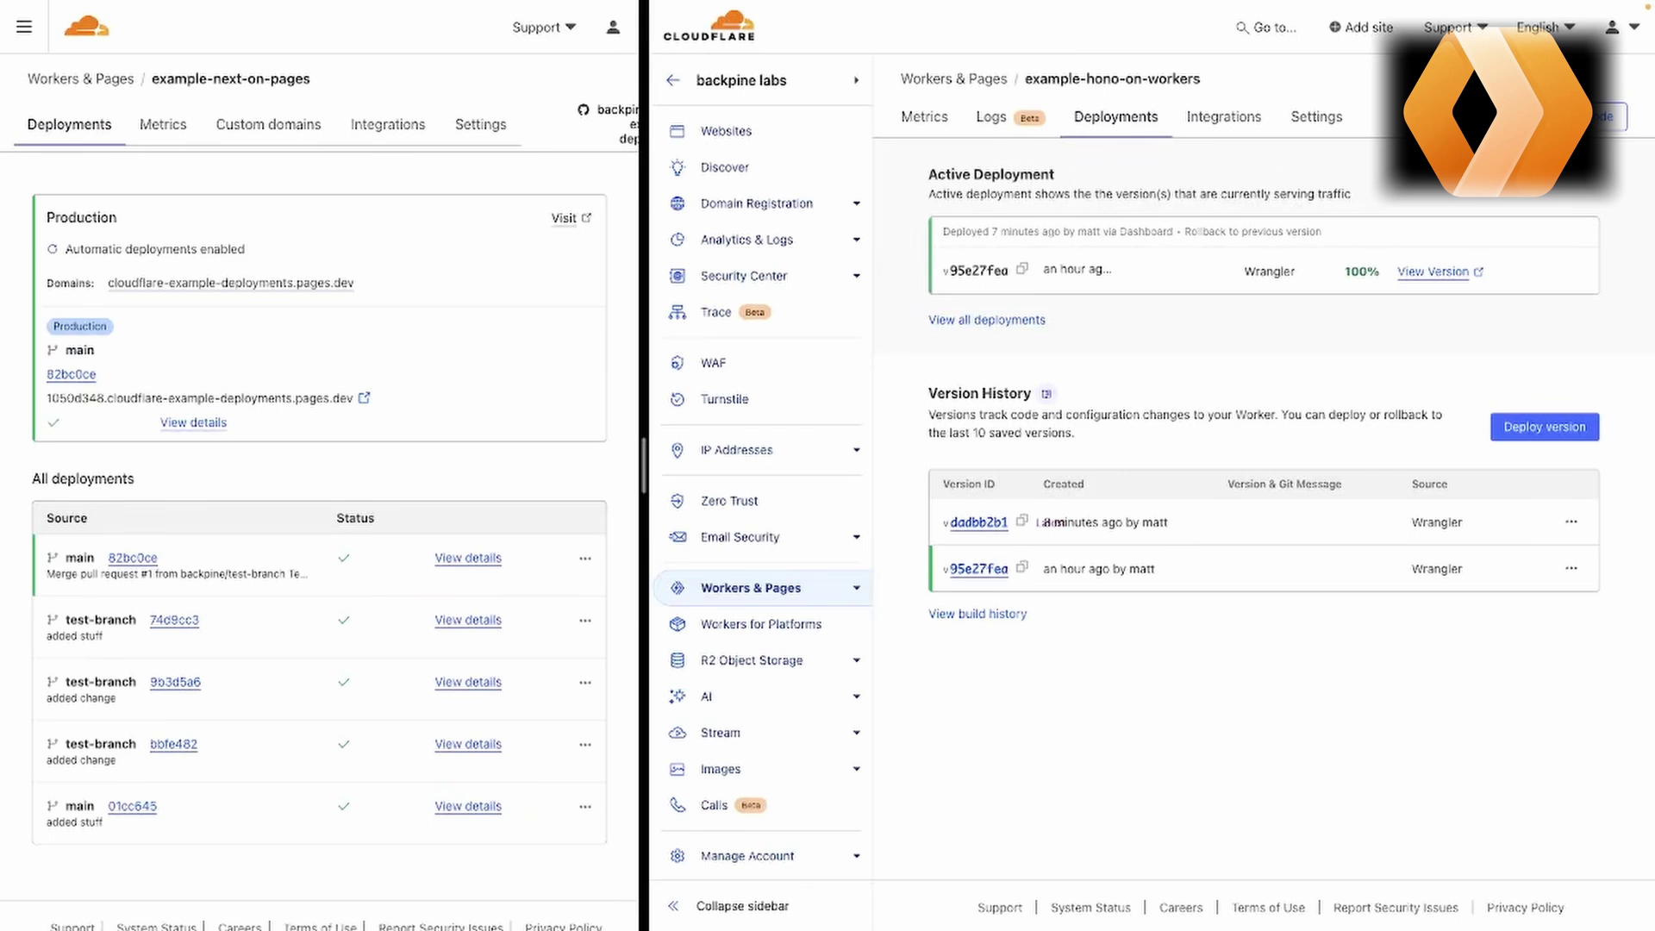
pyautogui.click(1319, 117)
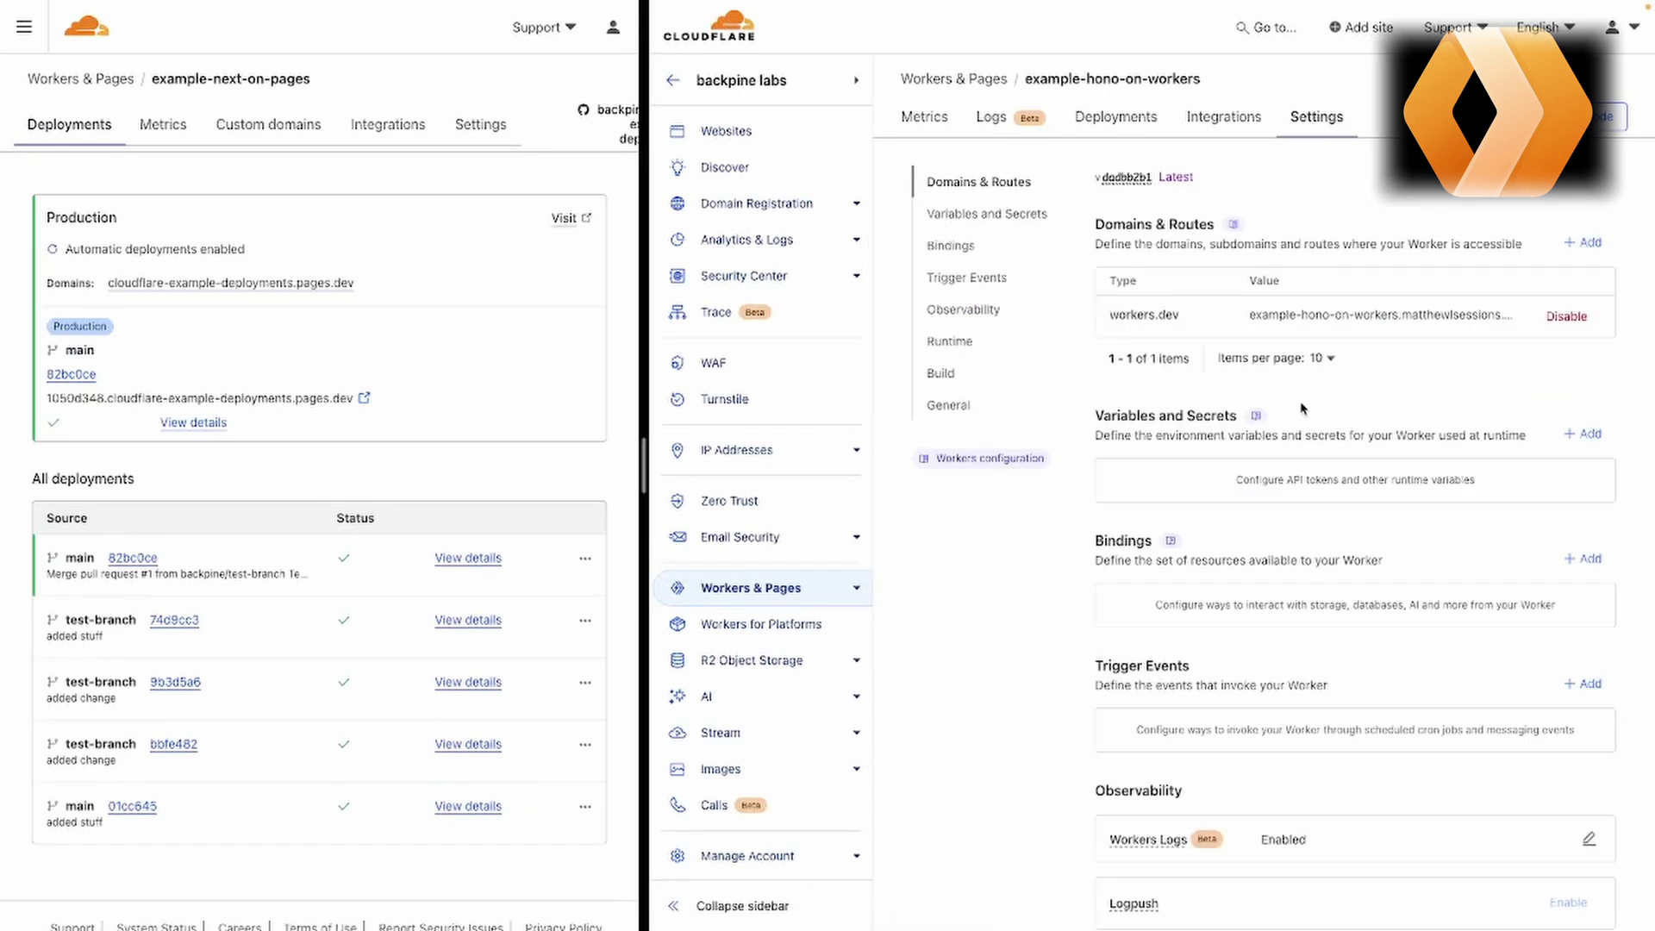
# - Start connecting the Hono worker to a Git repository from its Settings page
pyautogui.scroll(-8, 1300, 412)
pyautogui.scroll(-3, 1300, 412)
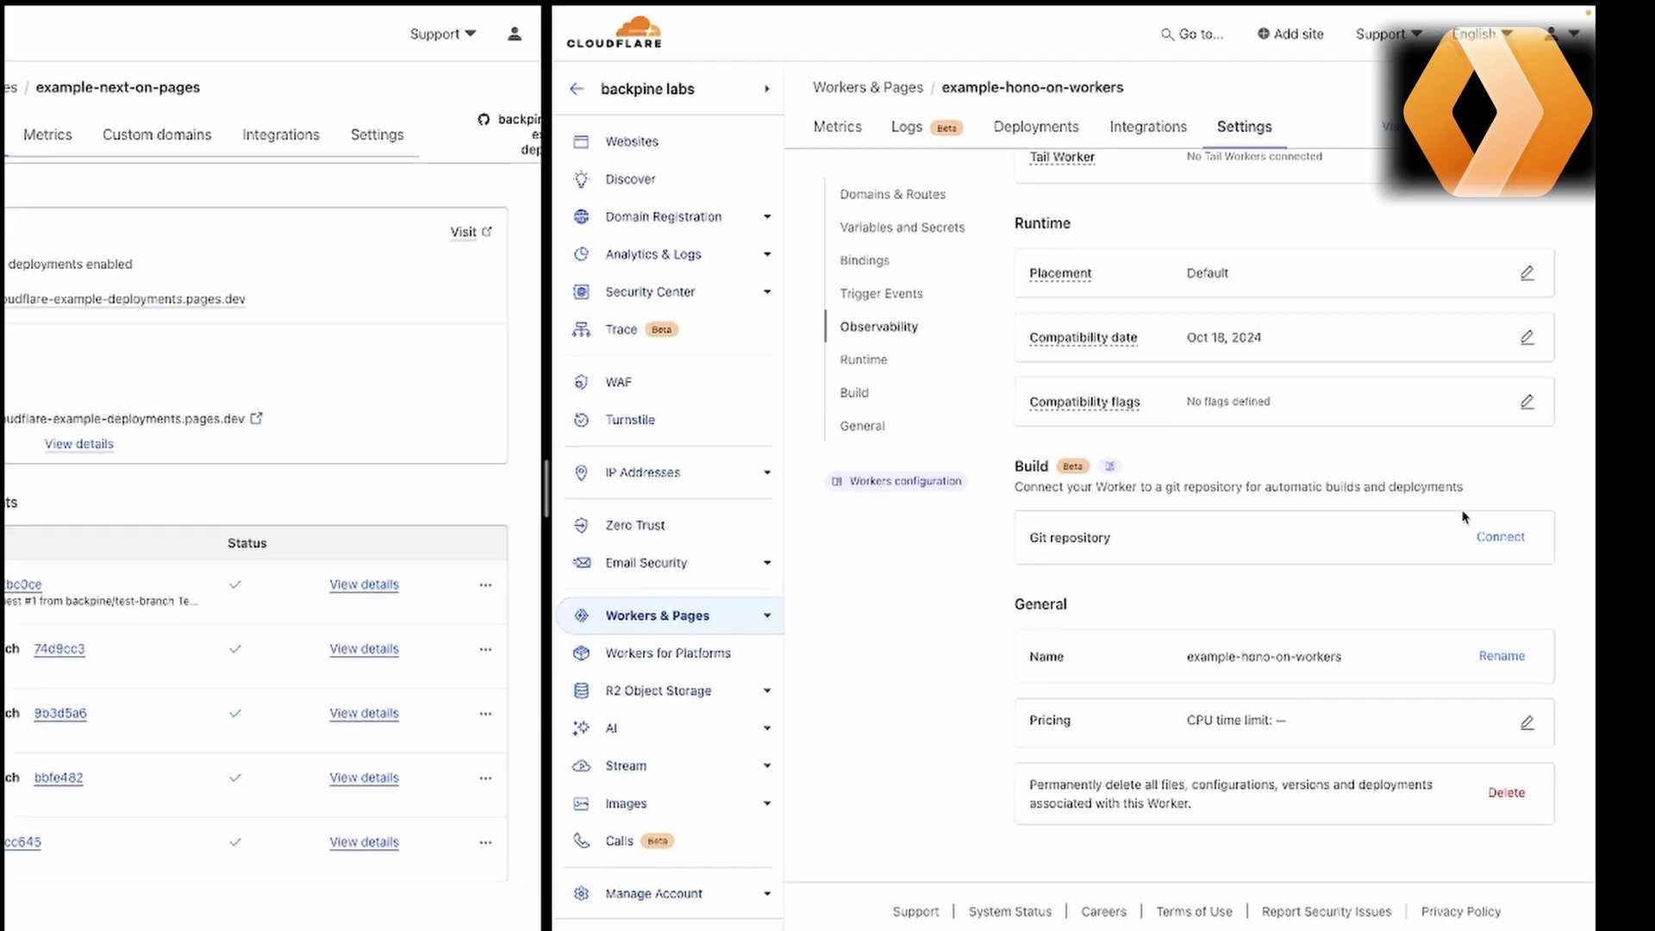
pyautogui.click(1500, 537)
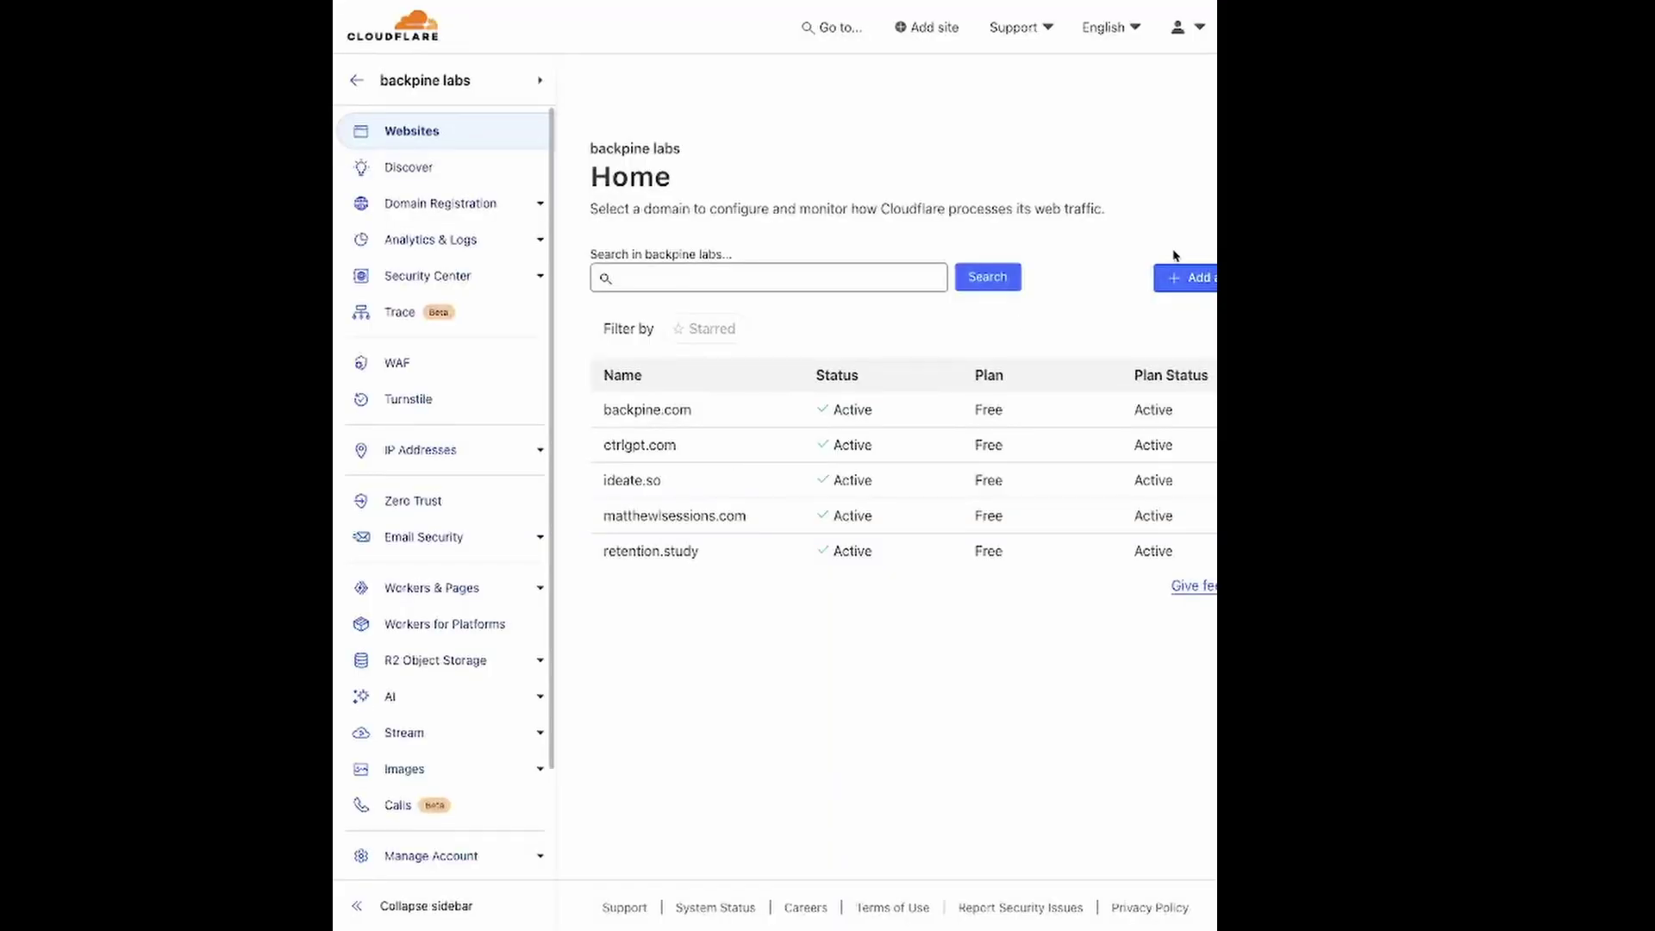
# - Start adding a new domain to the Cloudflare account
pyautogui.hscroll(2, 1127, 281)
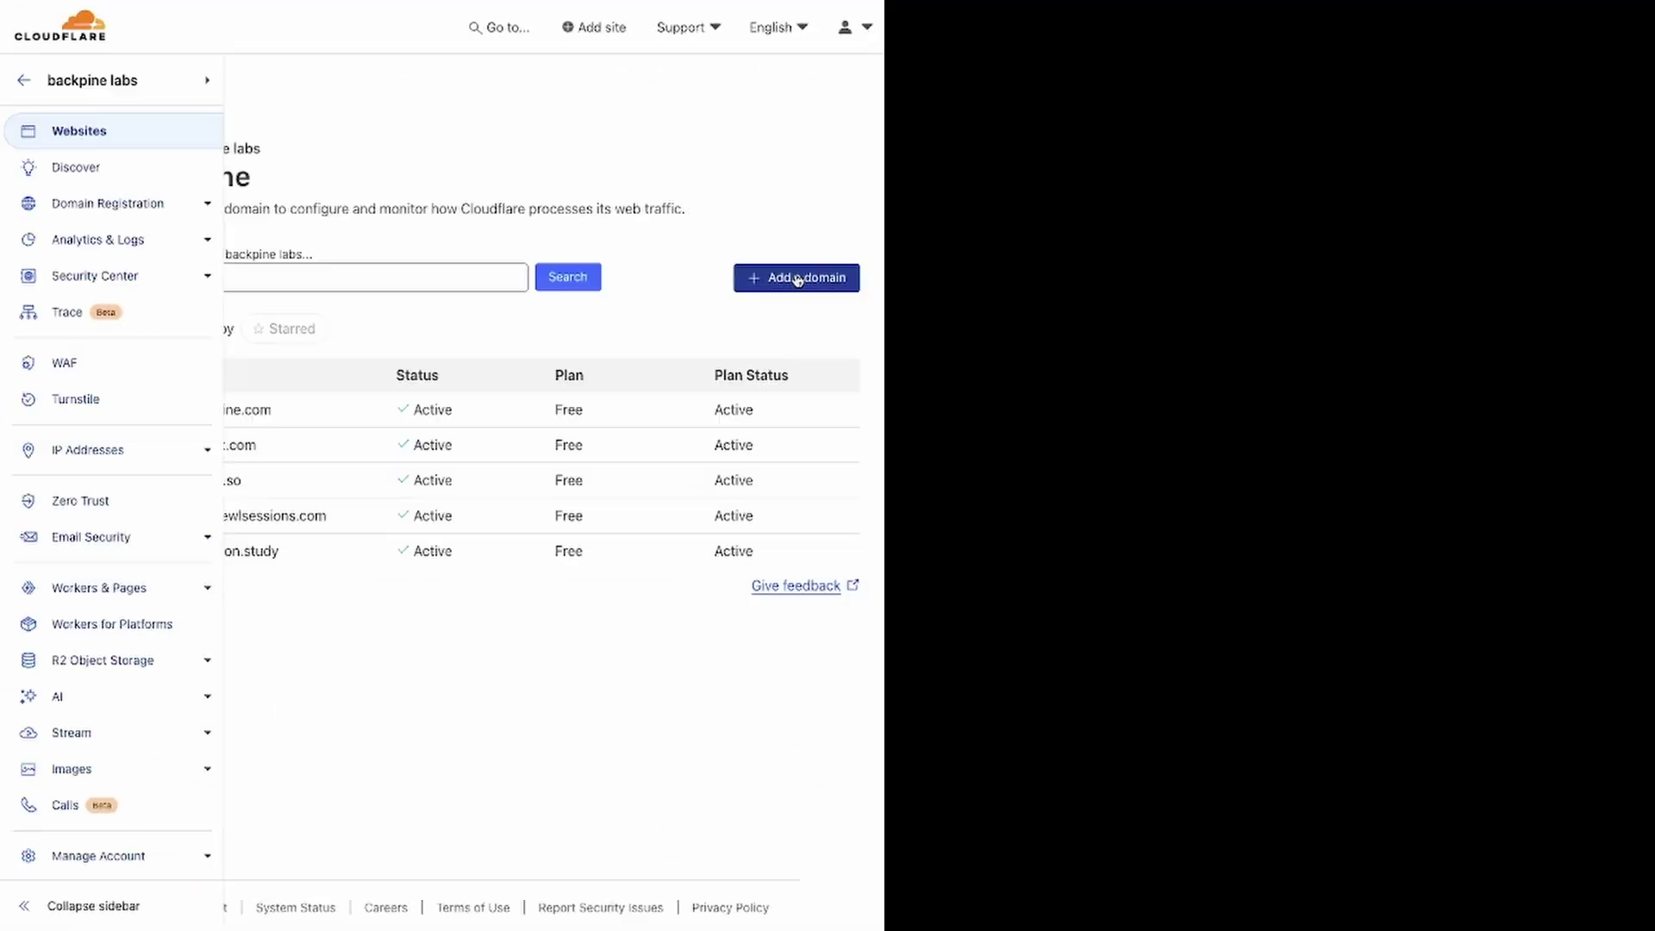
pyautogui.click(798, 279)
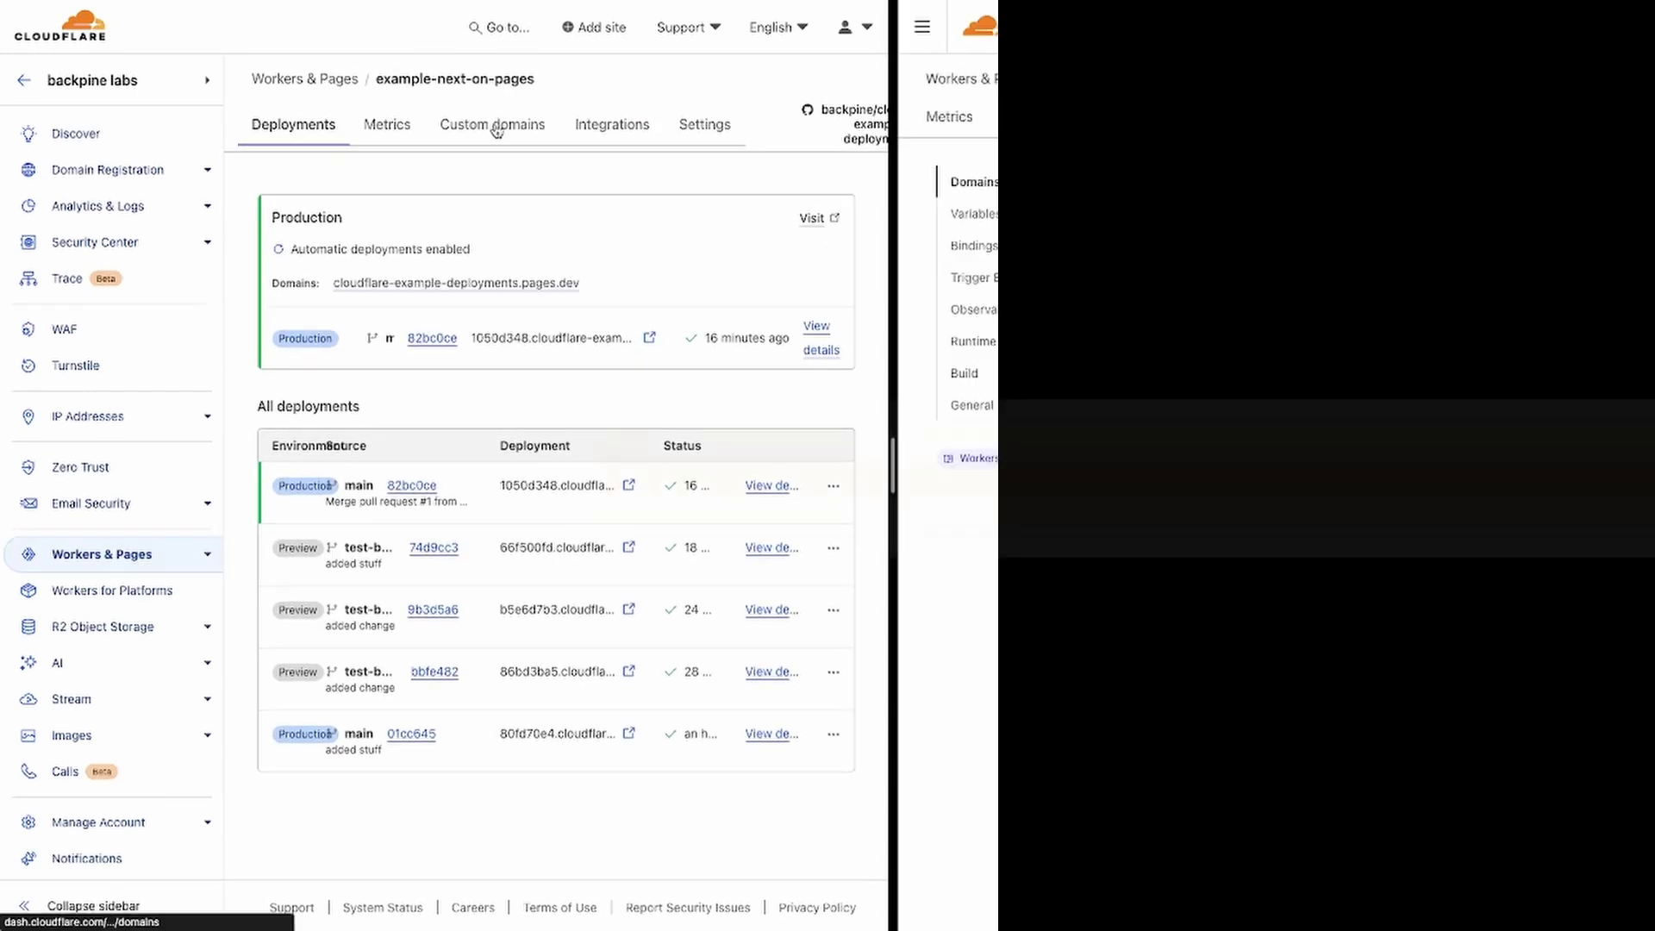
# - Set up next.backpine.com as example-next-on-pages' custom domain and activate its CNAME record
pyautogui.click(494, 127)
pyautogui.click(507, 627)
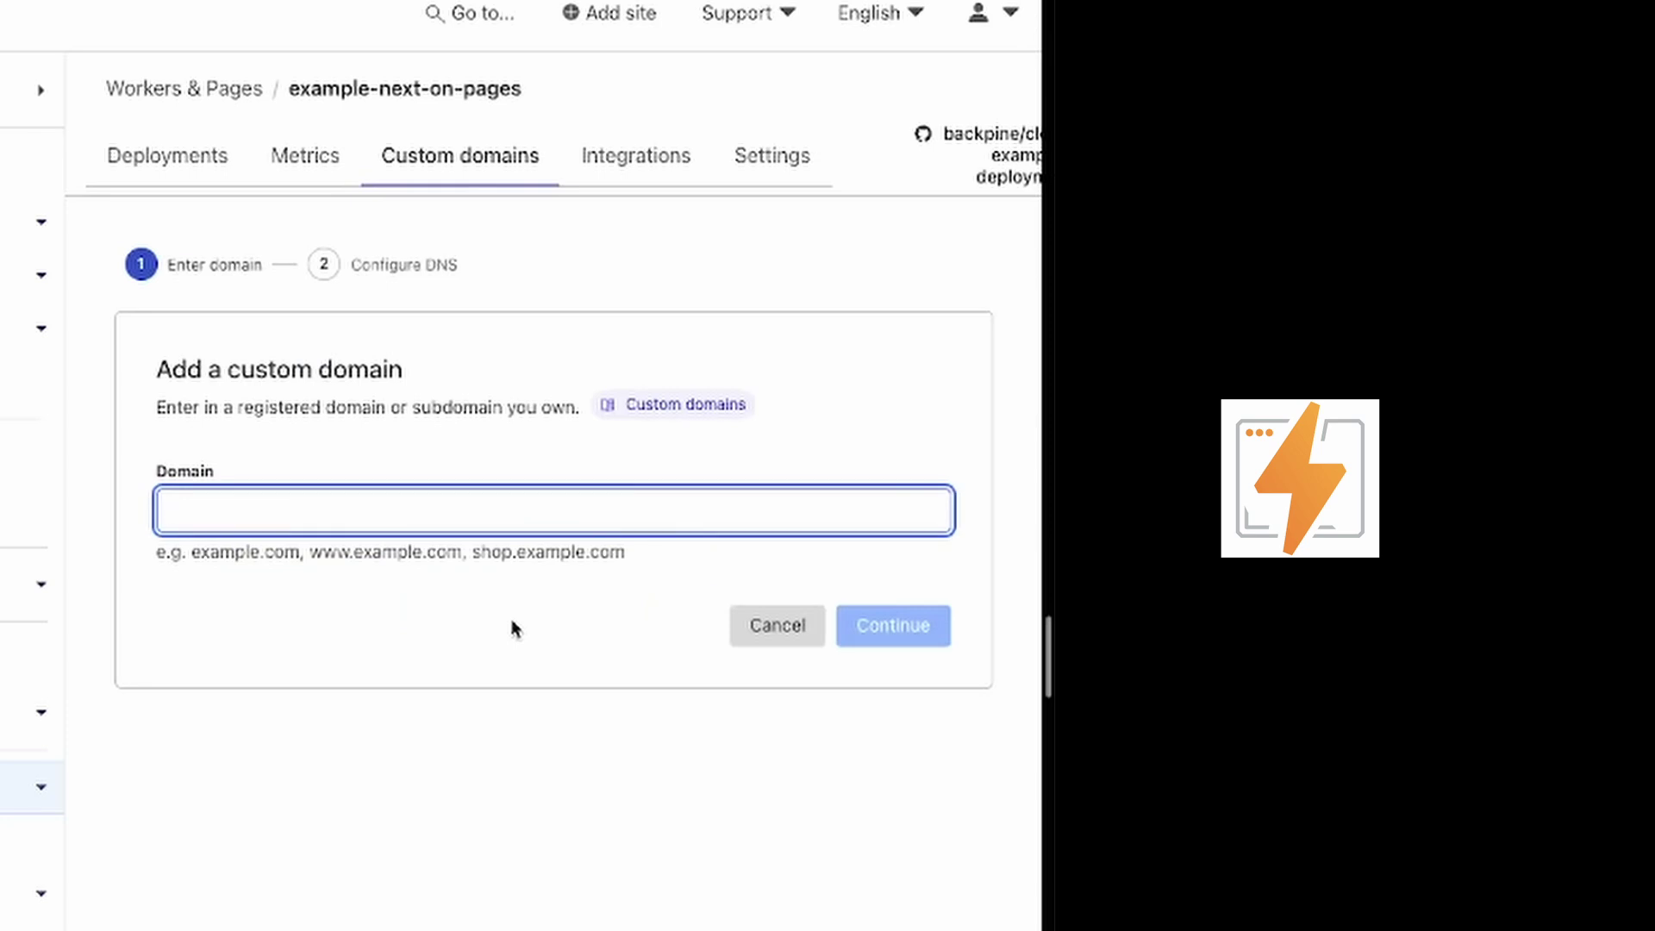
pyautogui.write('next.b')
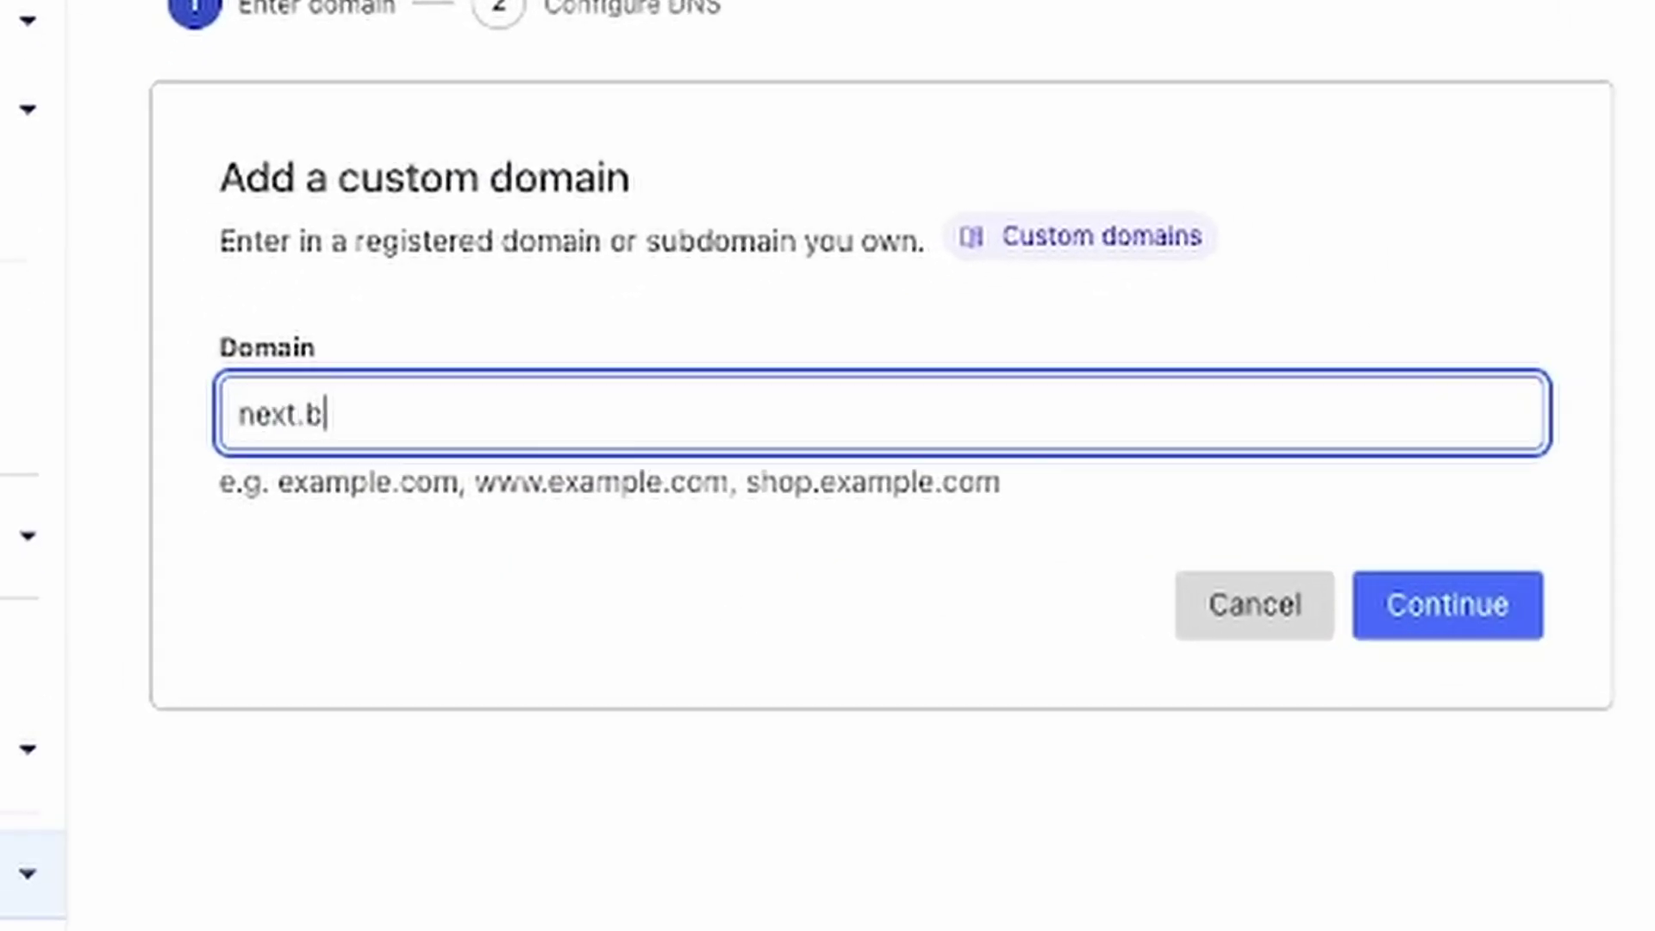
pyautogui.write('ackpine.com')
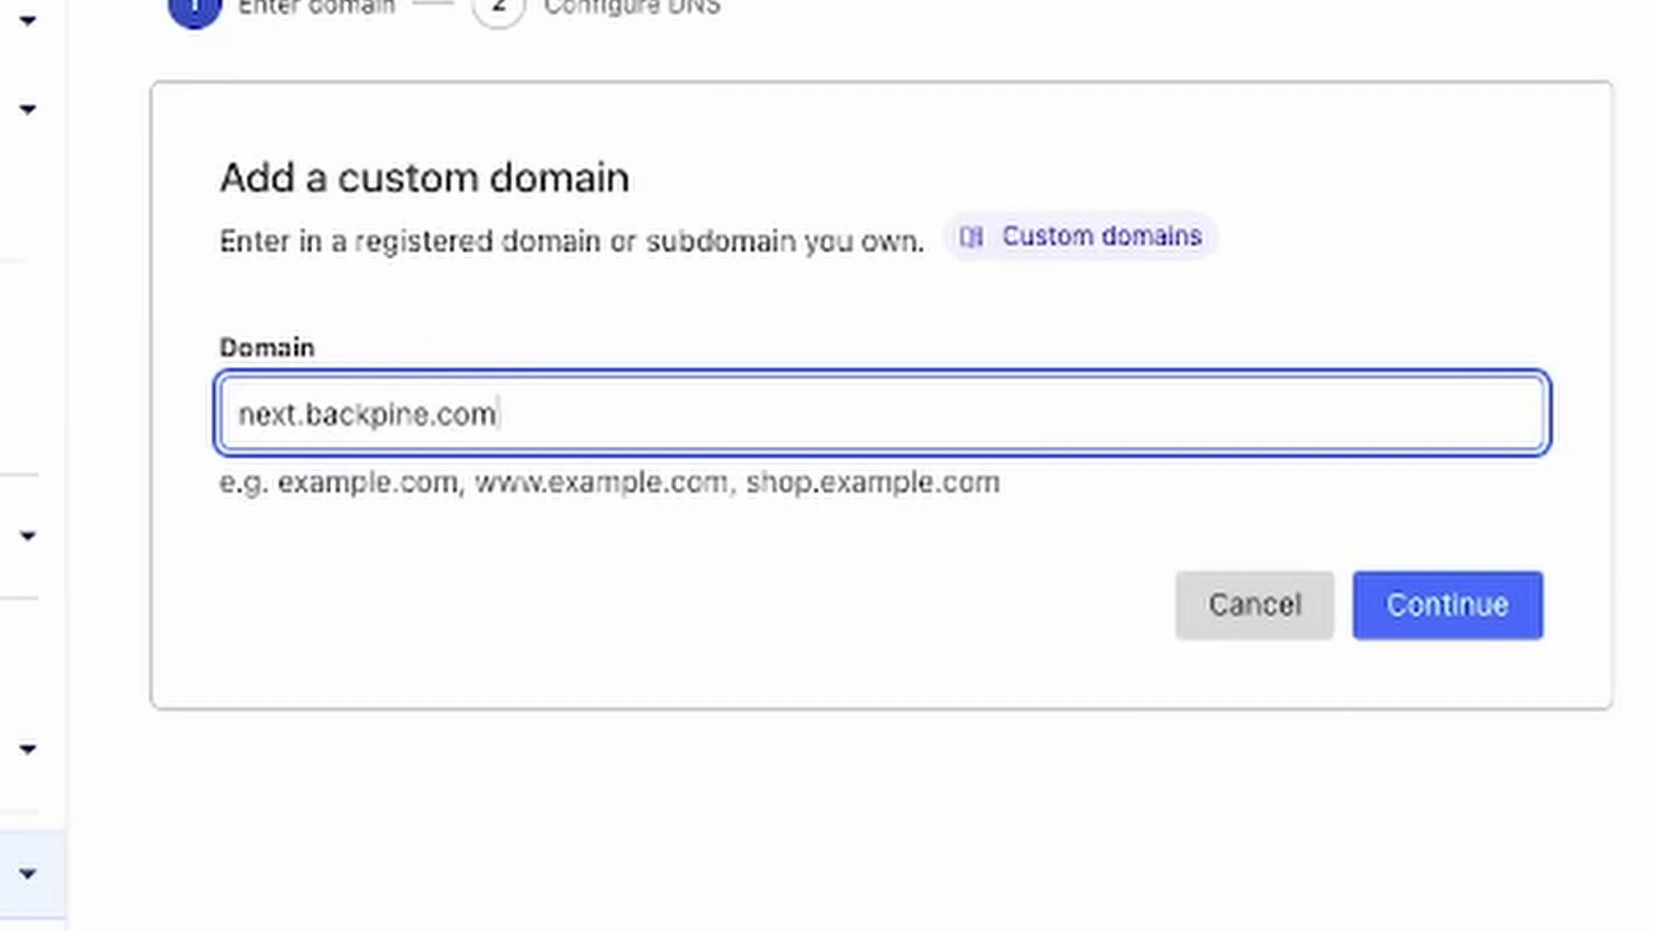
pyautogui.click(1486, 603)
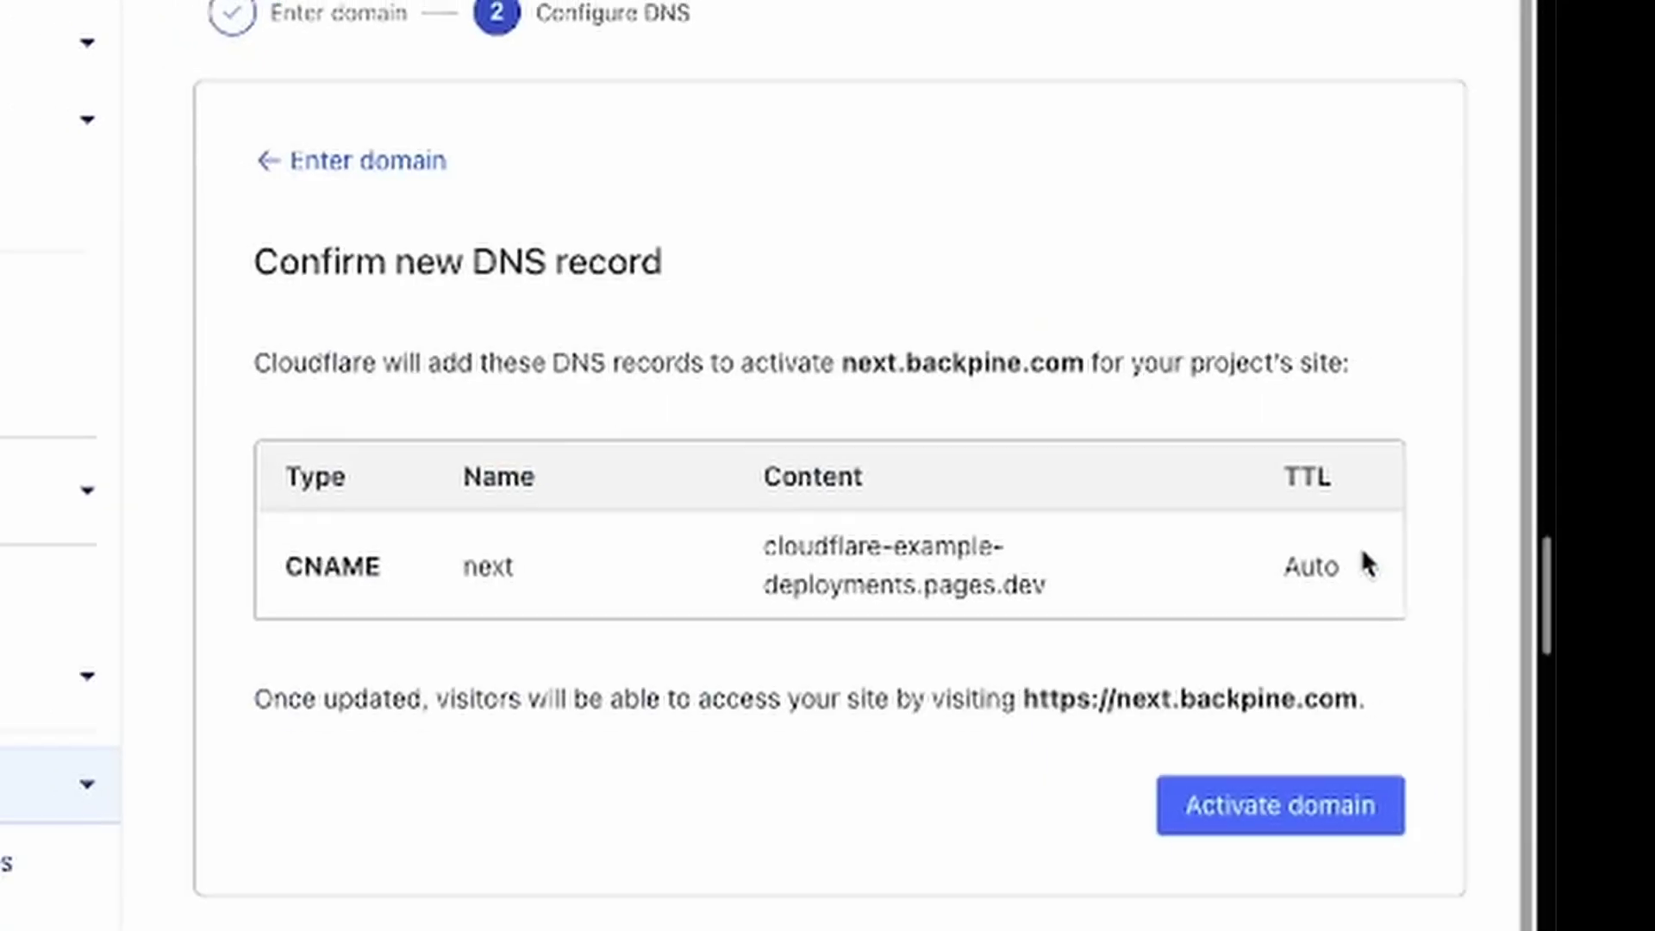
pyautogui.click(1256, 813)
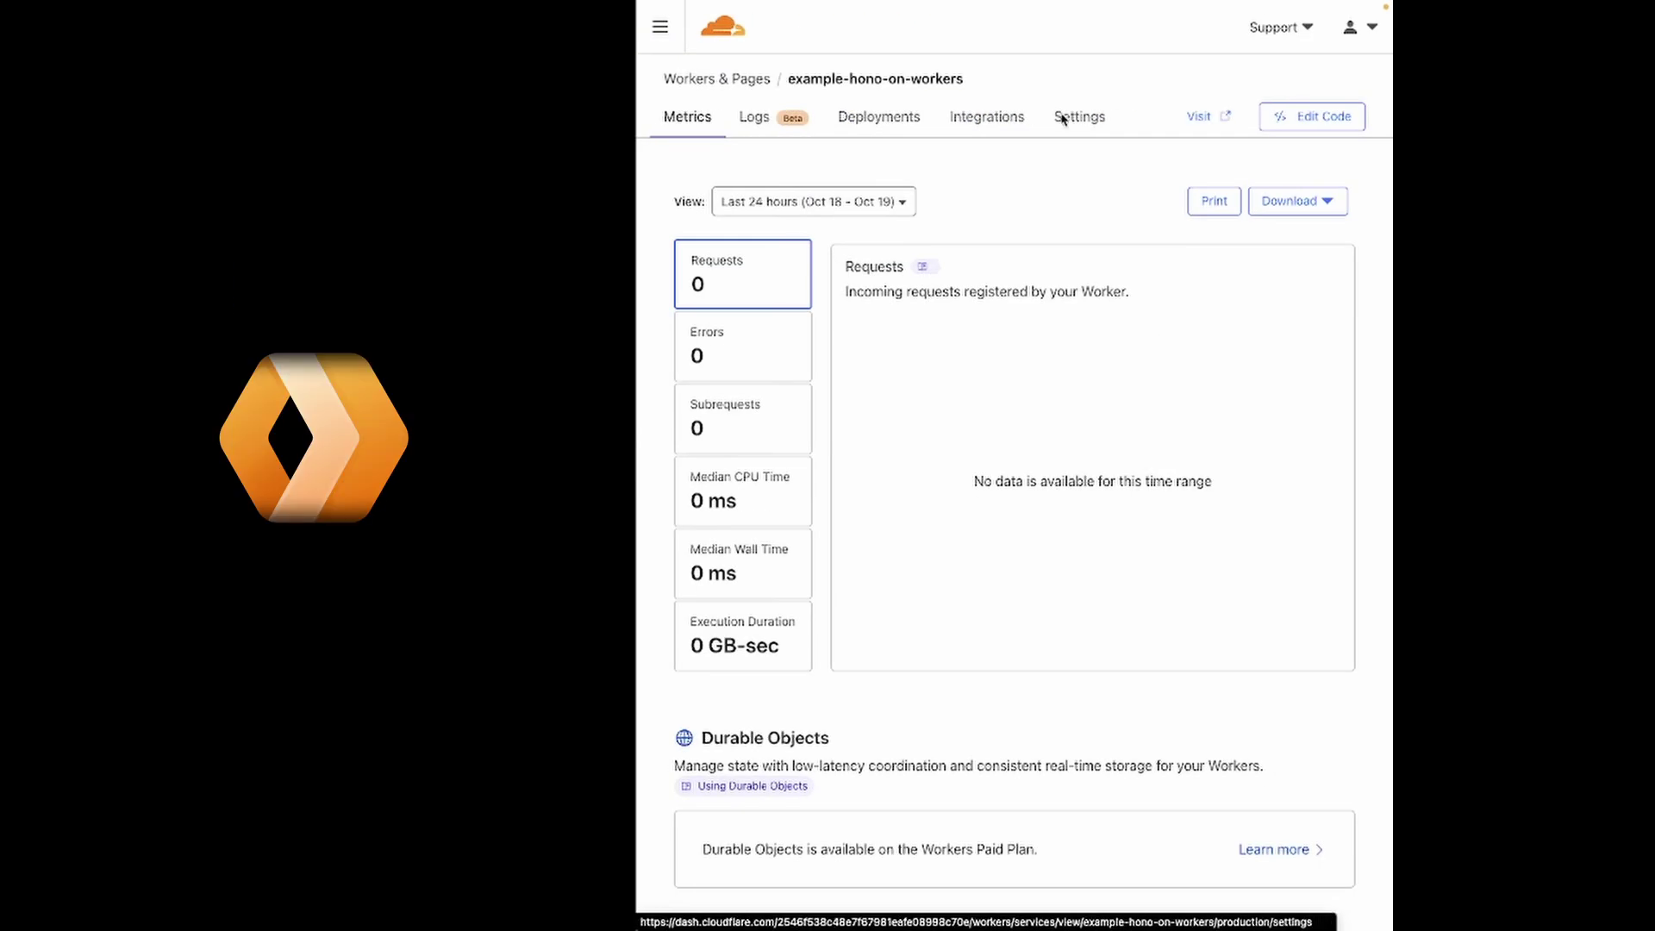
# - Add hono.backpine.com as a custom domain in the Hono worker's Domains & Routes settings
pyautogui.click(1076, 118)
pyautogui.click(695, 184)
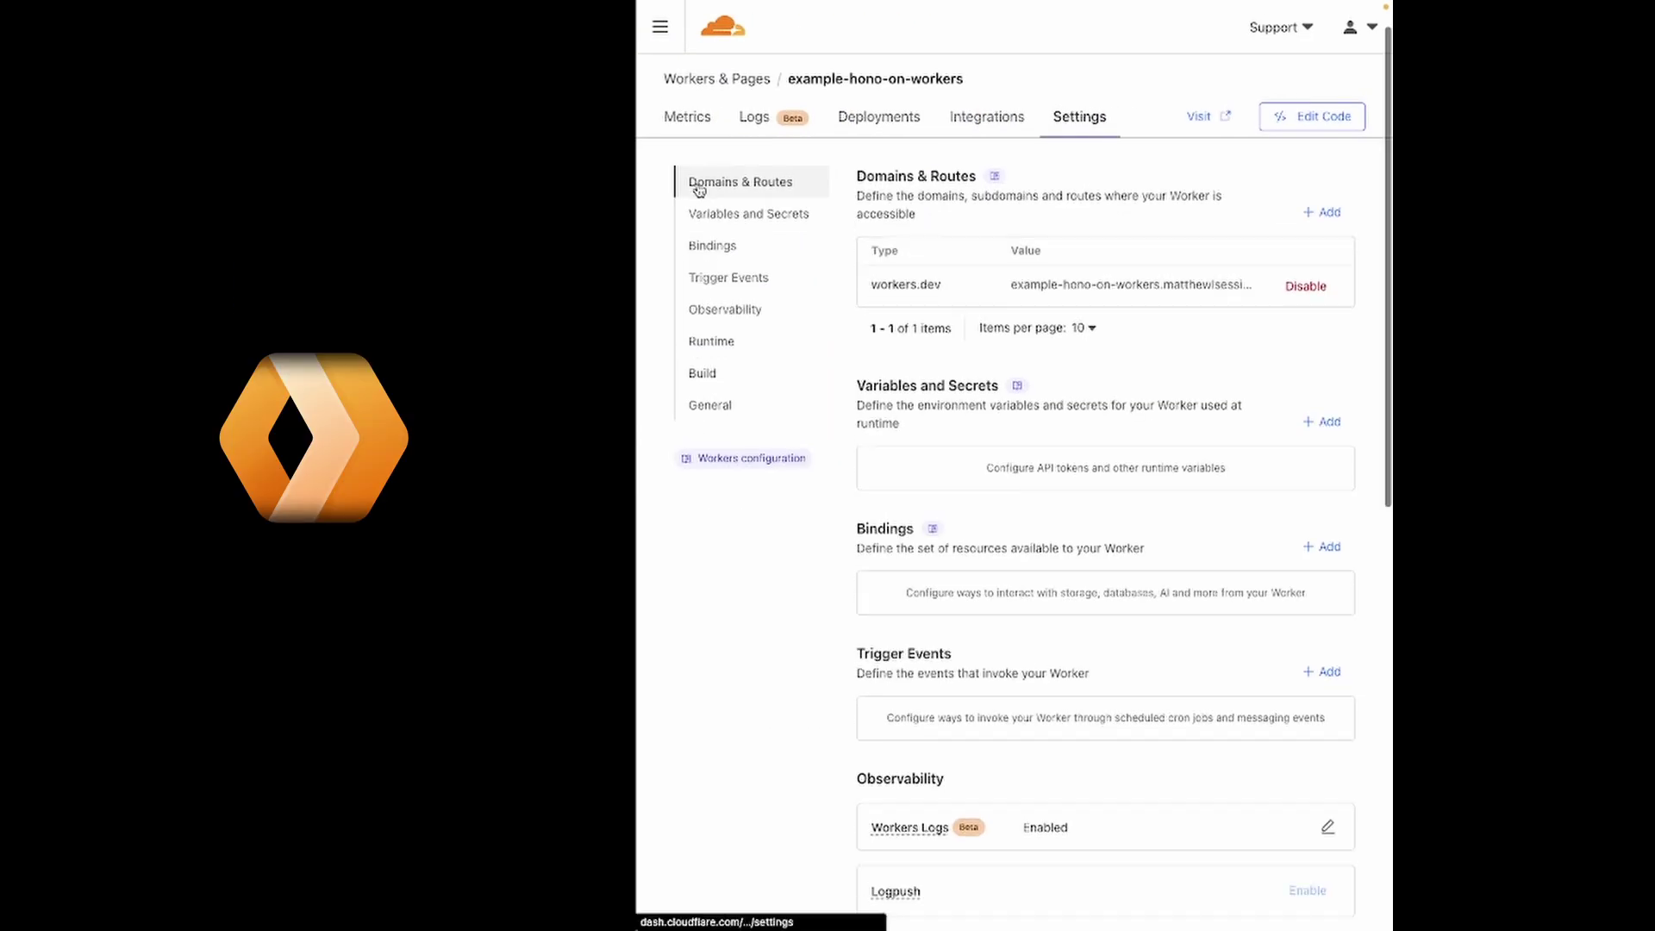
pyautogui.click(1314, 213)
pyautogui.click(1156, 184)
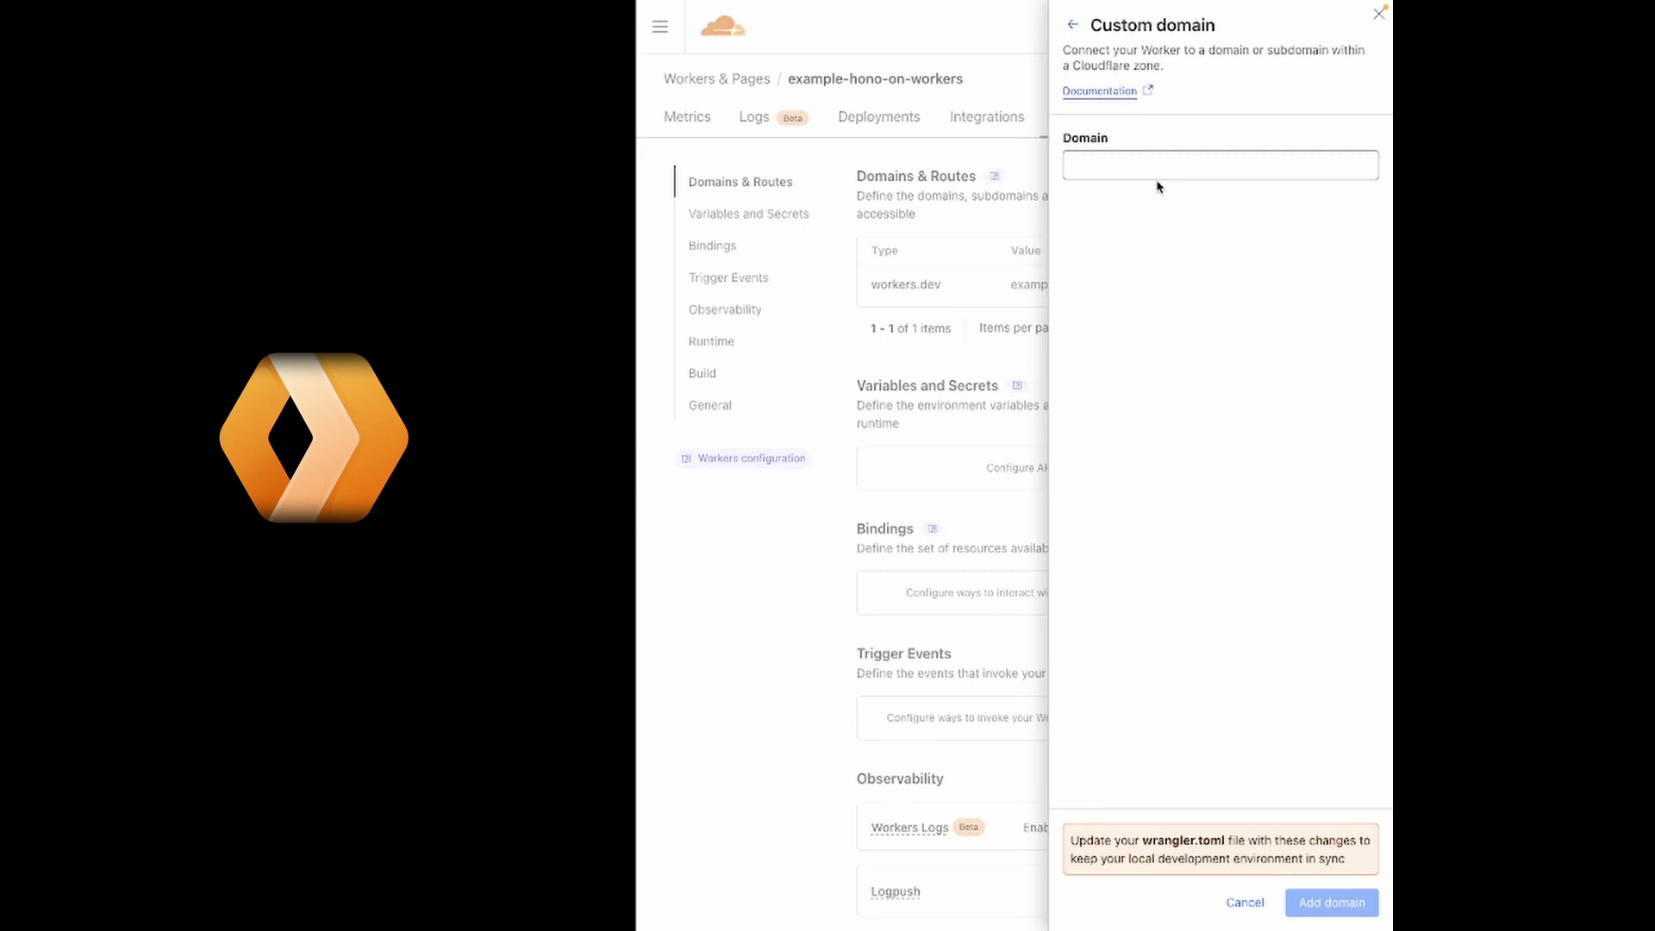
pyautogui.write('hono.backpine.com')
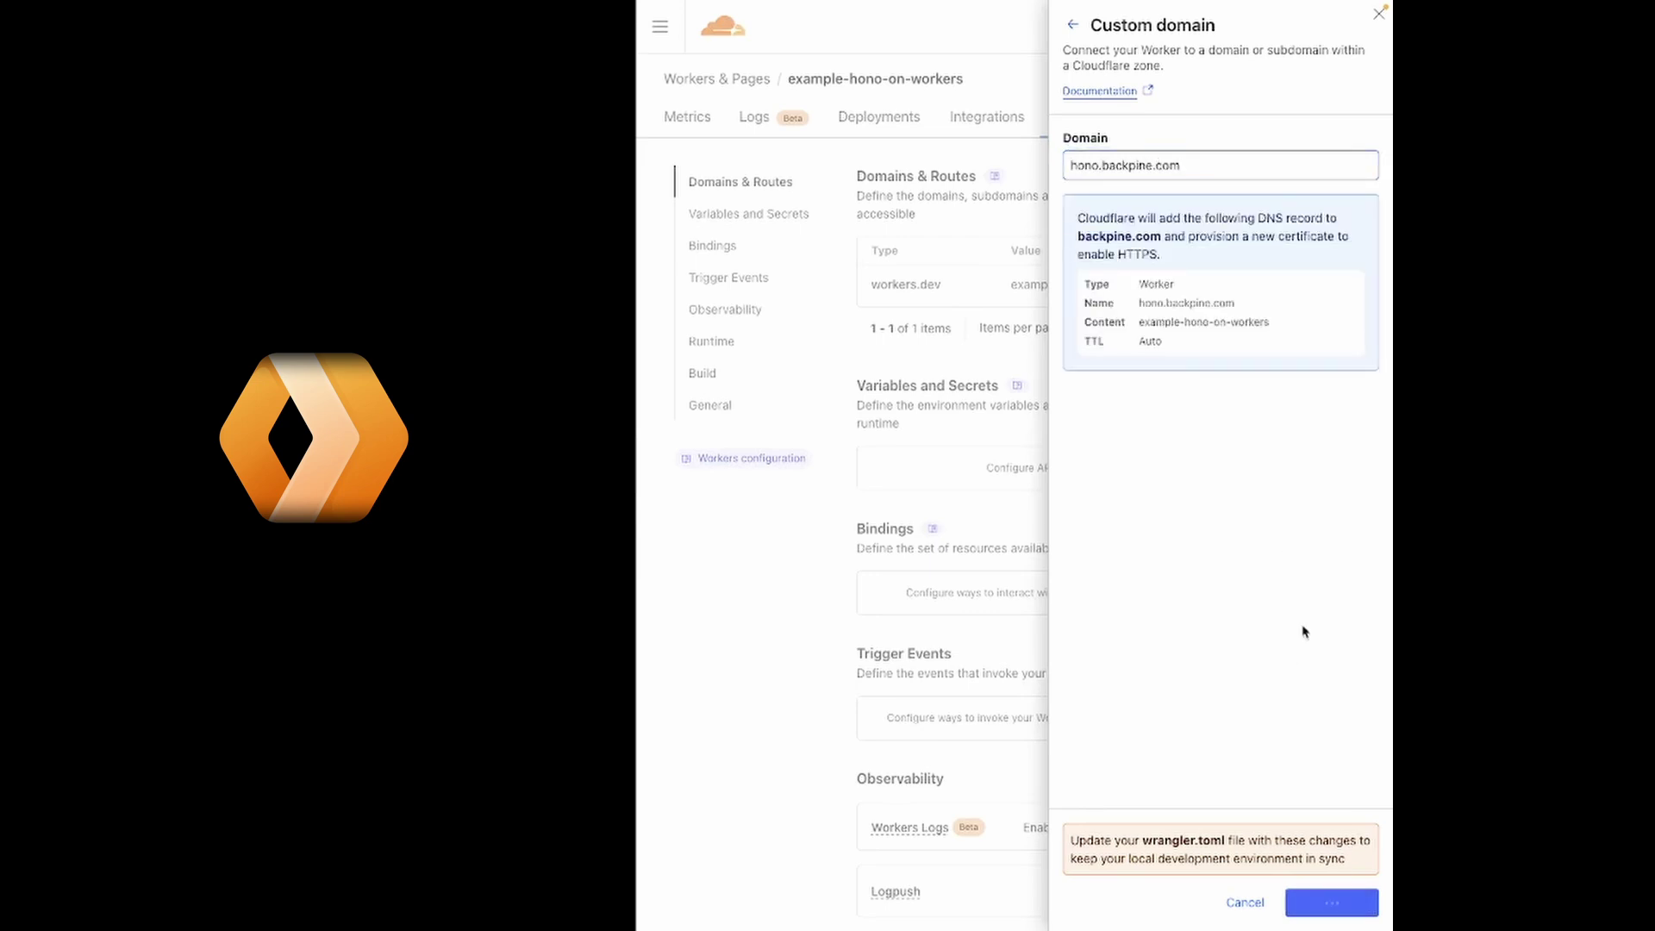
pyautogui.click(1331, 902)
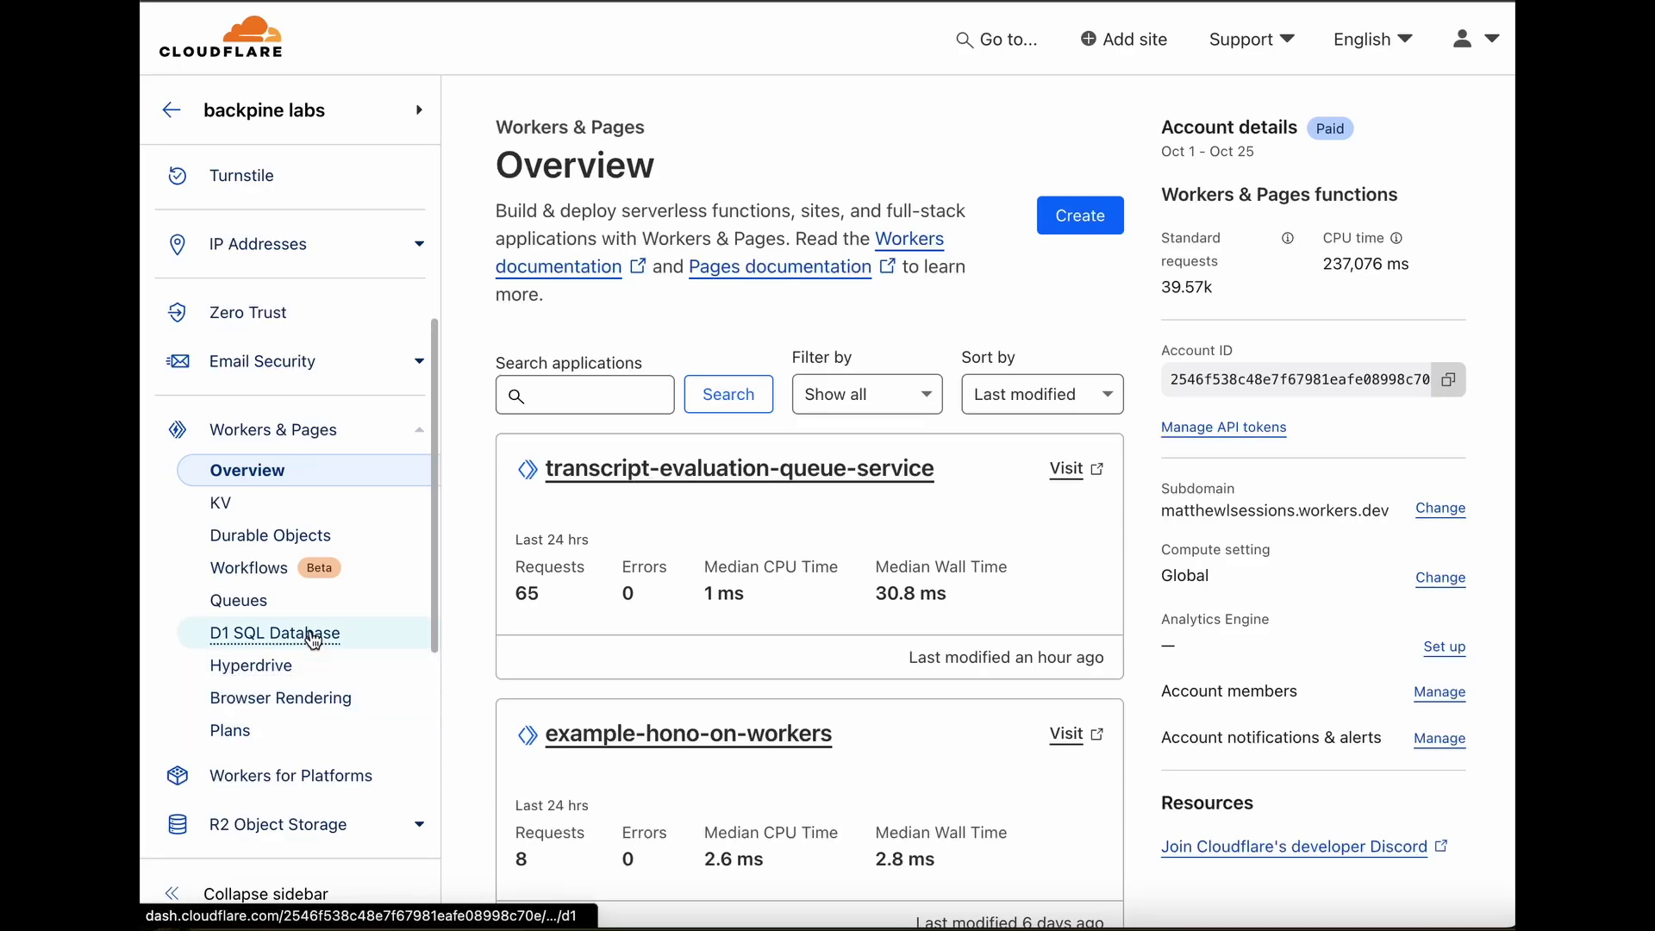
# - Create a D1 SQL database named my-db
pyautogui.click(312, 632)
pyautogui.click(1396, 465)
pyautogui.click(1067, 323)
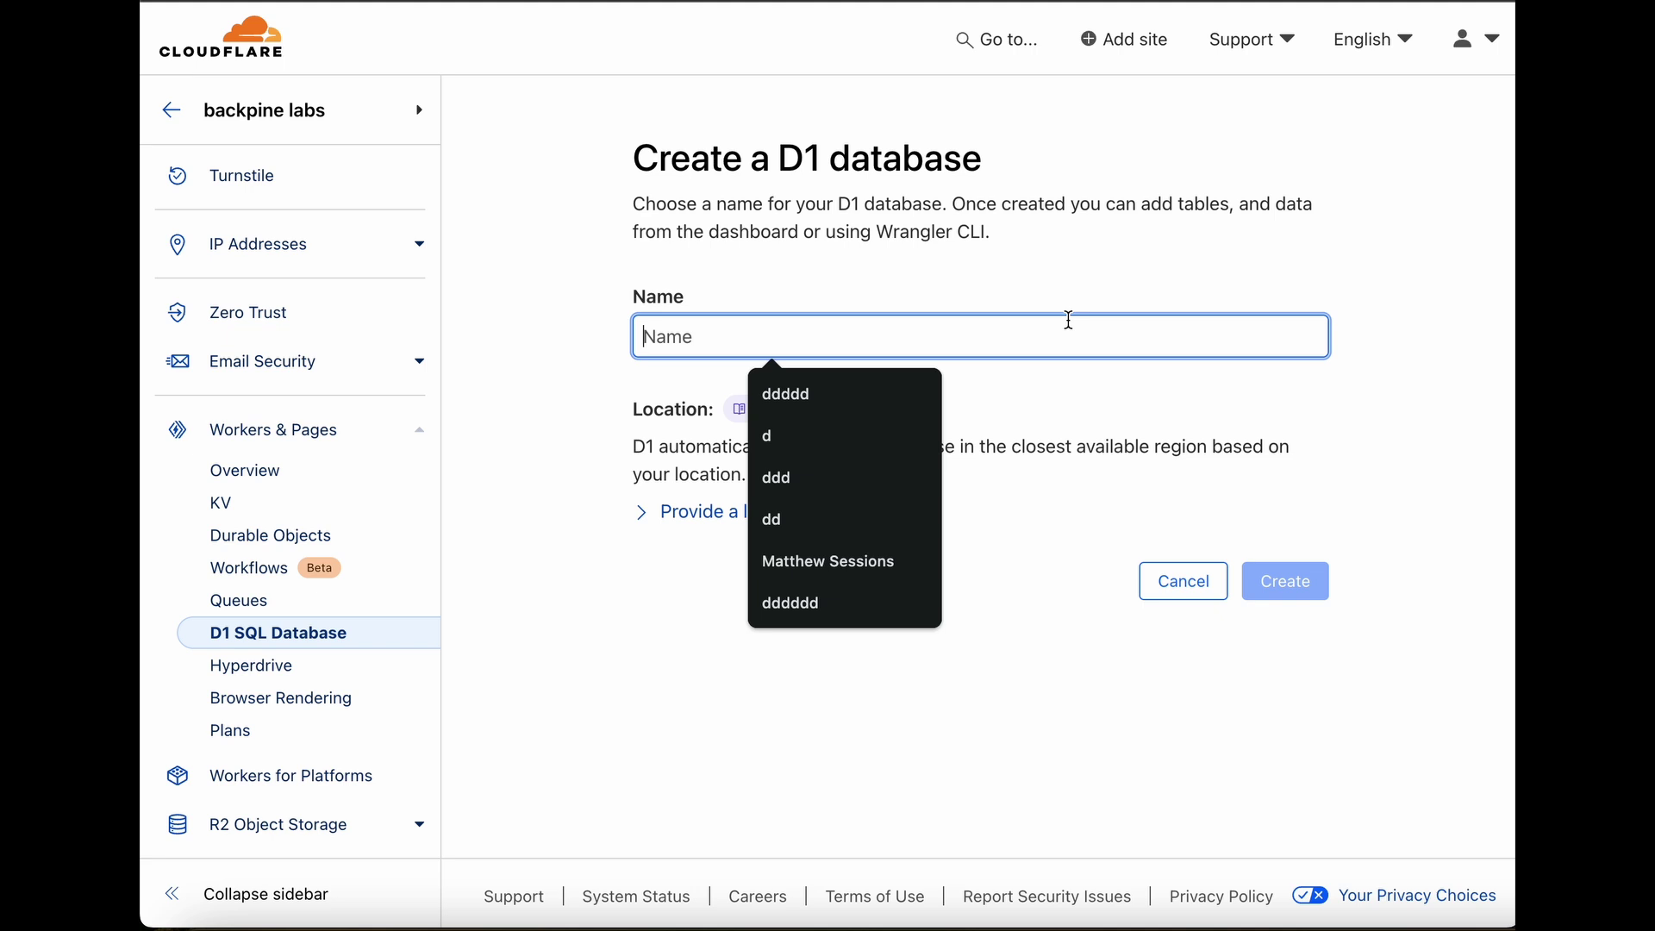
pyautogui.write('my-db')
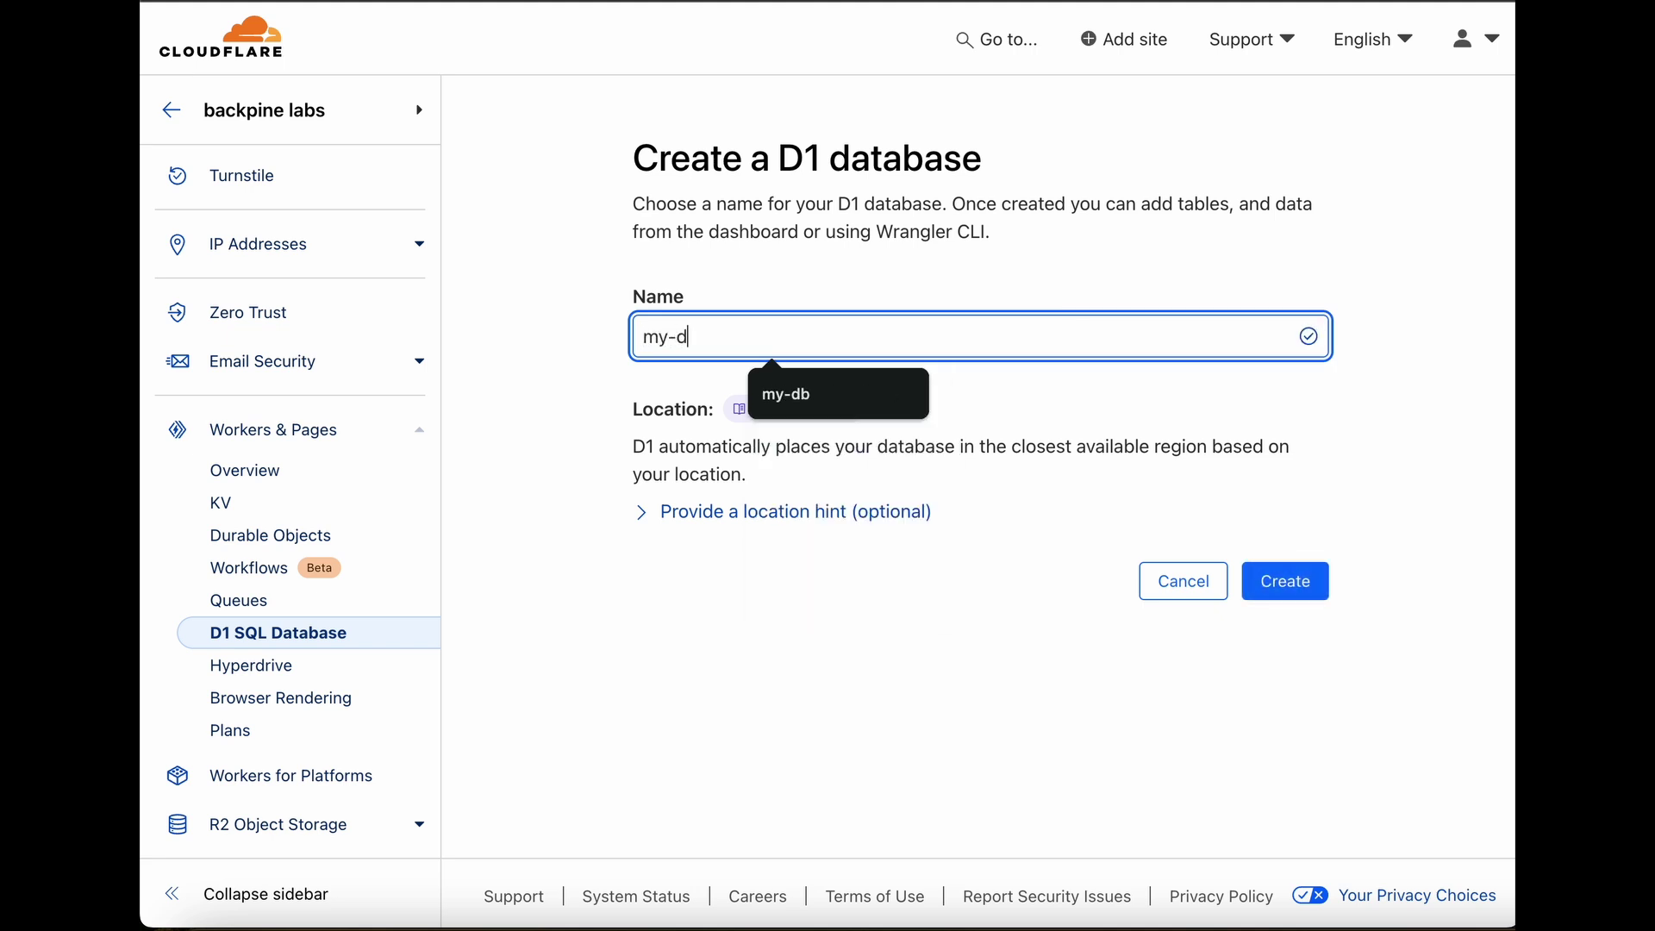
pyautogui.click(1301, 583)
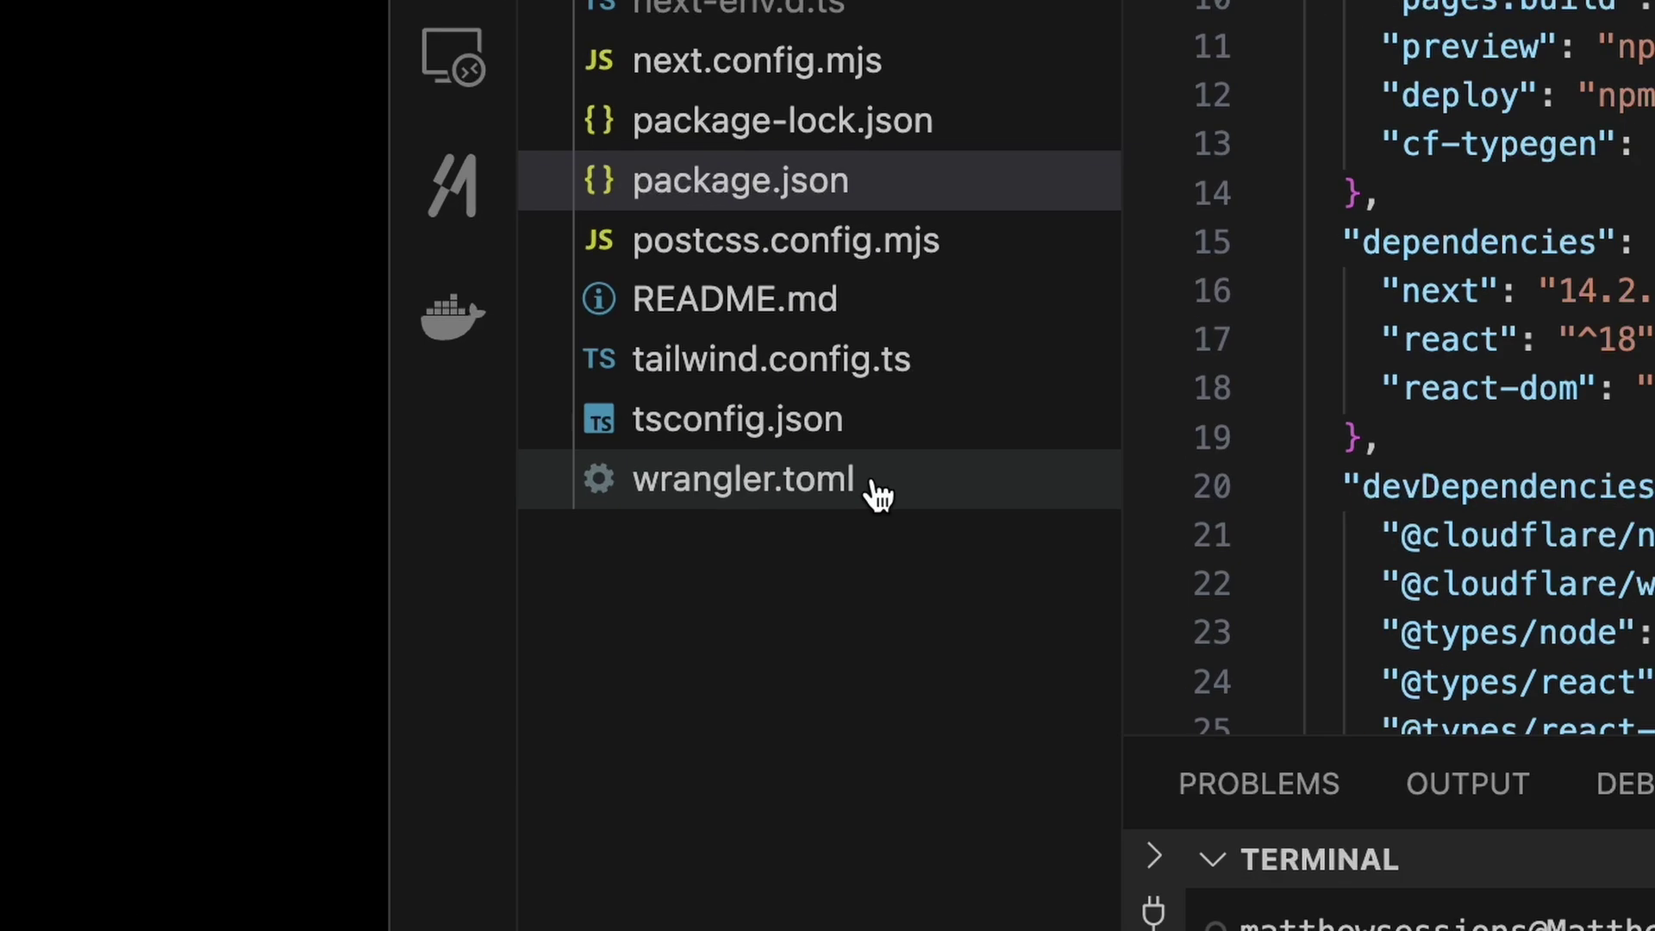
# - In wrangler.toml, replace the commented-out binding examples with a pasted [[d1_databases]] block
pyautogui.click(1014, 470)
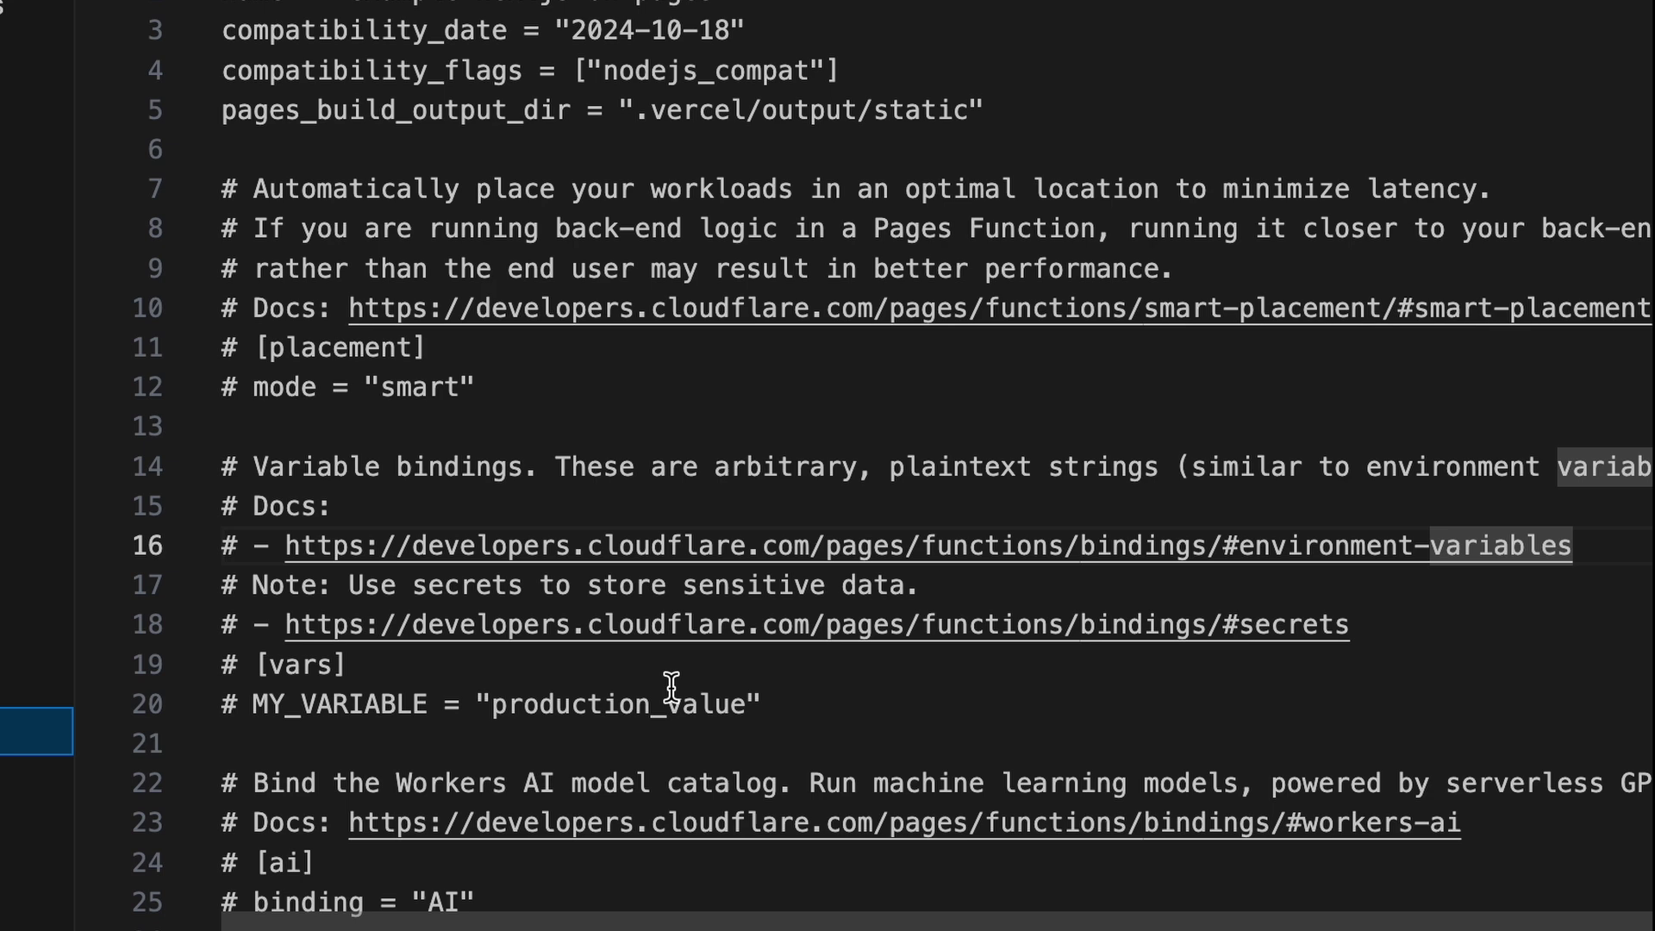
pyautogui.scroll(-8, 671, 677)
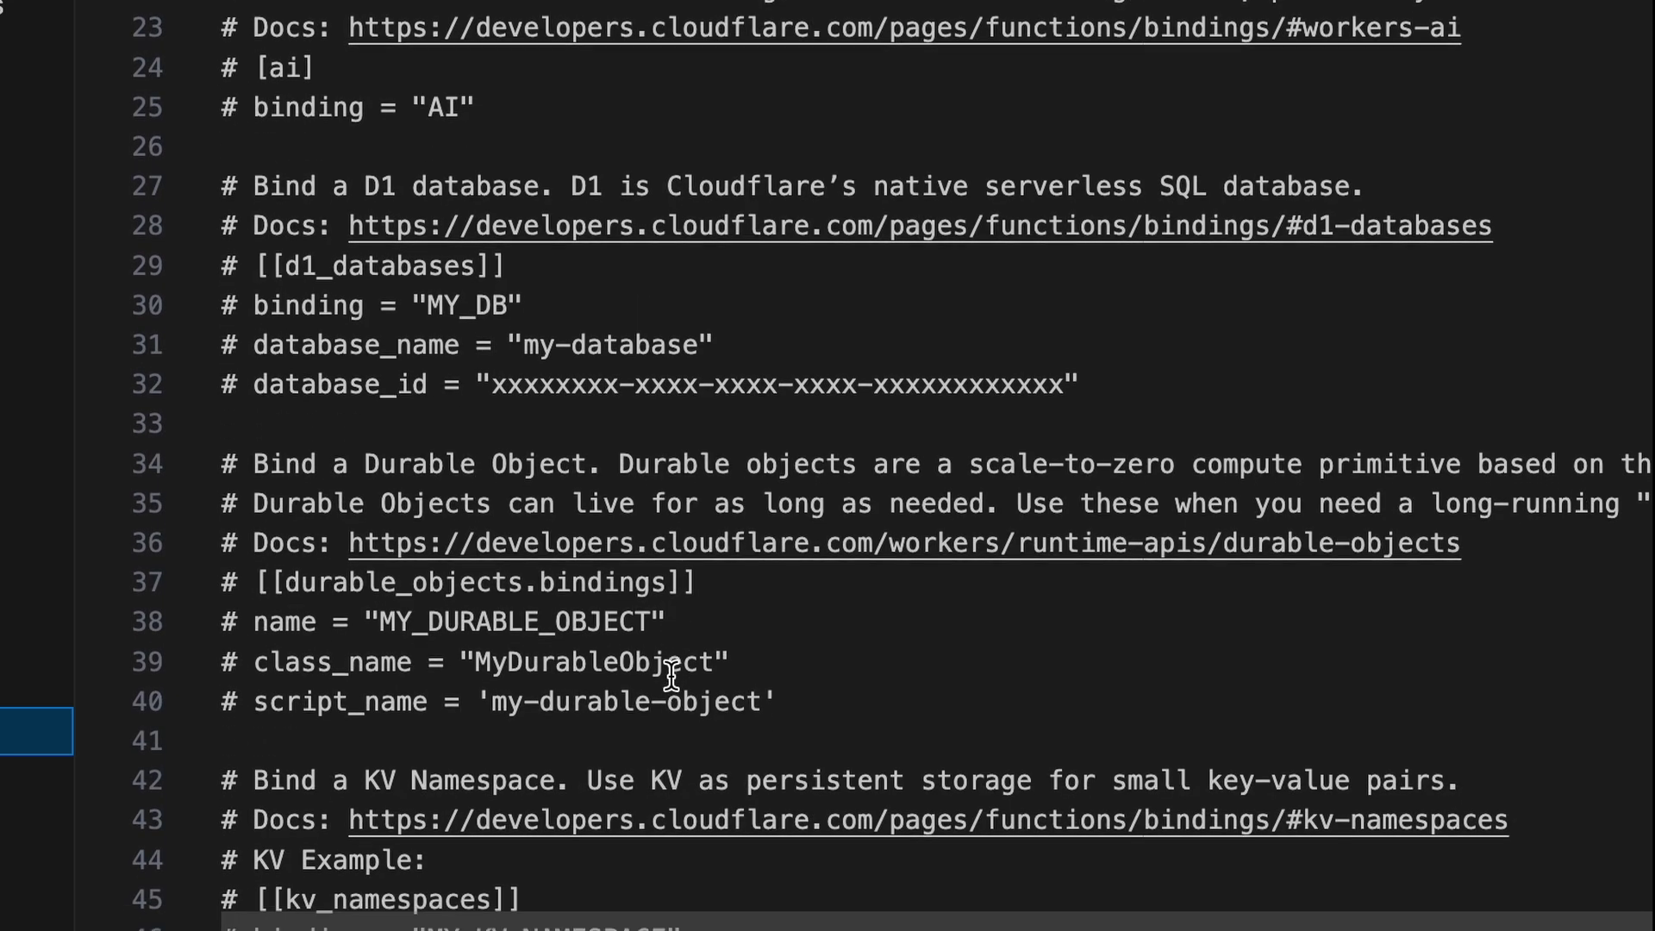
pyautogui.scroll(-8, 670, 676)
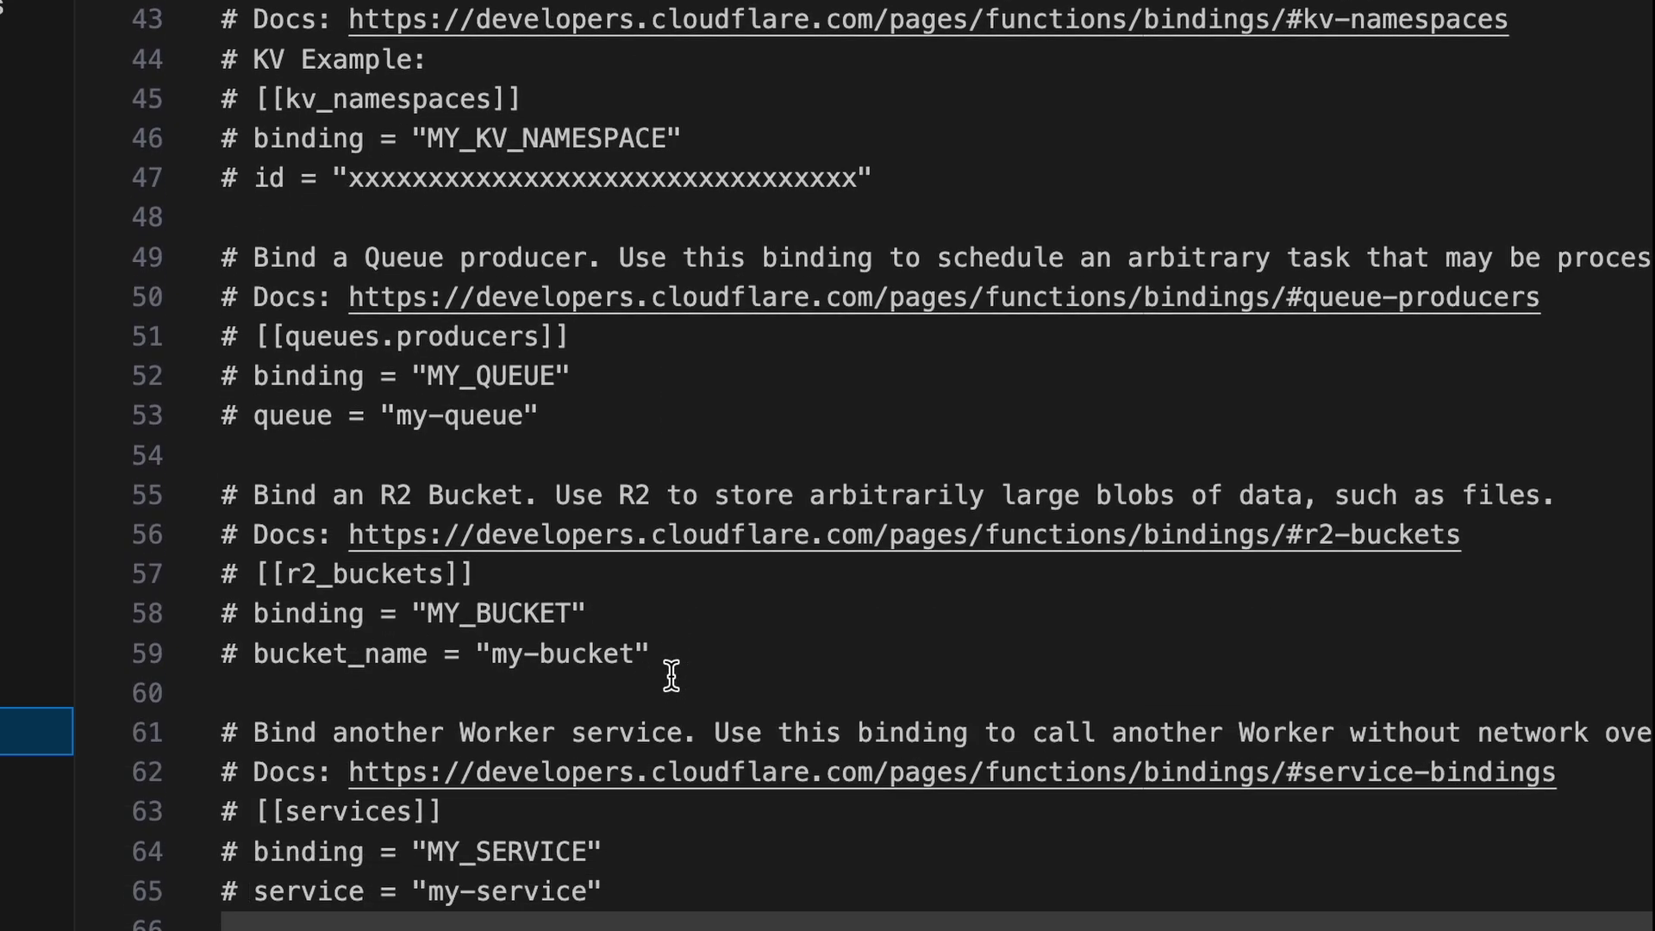
pyautogui.scroll(-8, 671, 677)
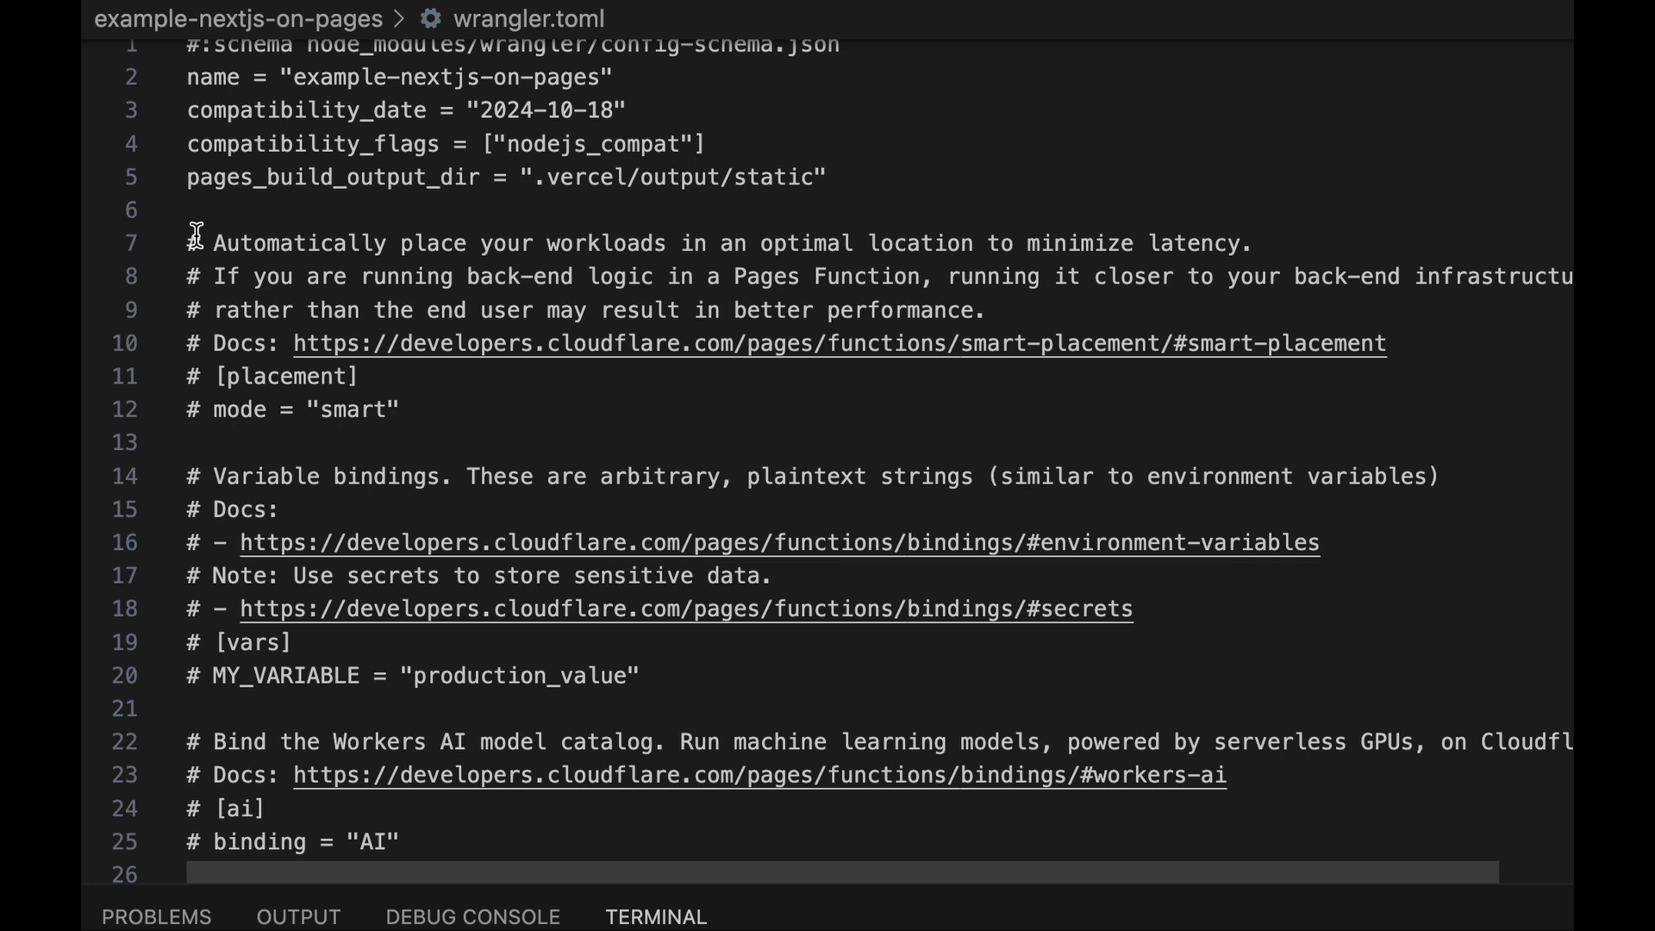
pyautogui.moveTo(189, 472); pyautogui.dragTo(255, 874)
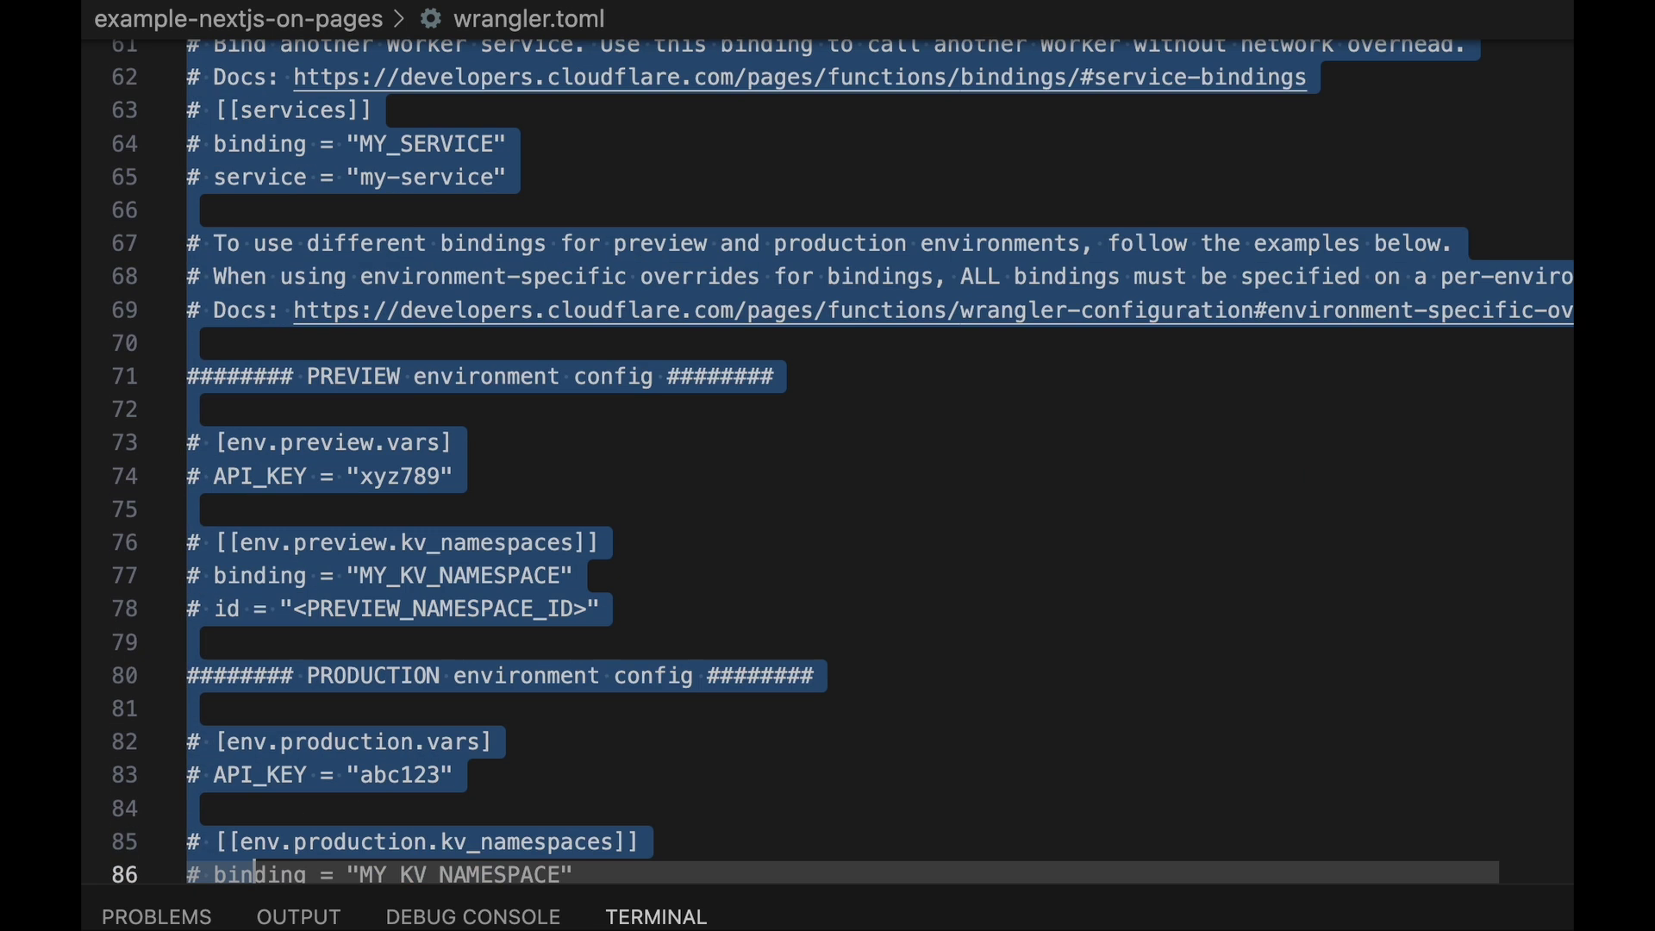
pyautogui.press('BackSpace')
pyautogui.scroll(3, 477, 753)
pyautogui.write('[[d1_databases]] binding = "MY_DB" database_name = "my-batabase" database_id = "xxxxxxxx-xxxx-xxxx-xxxx-xxxxxxxxxxxx"')
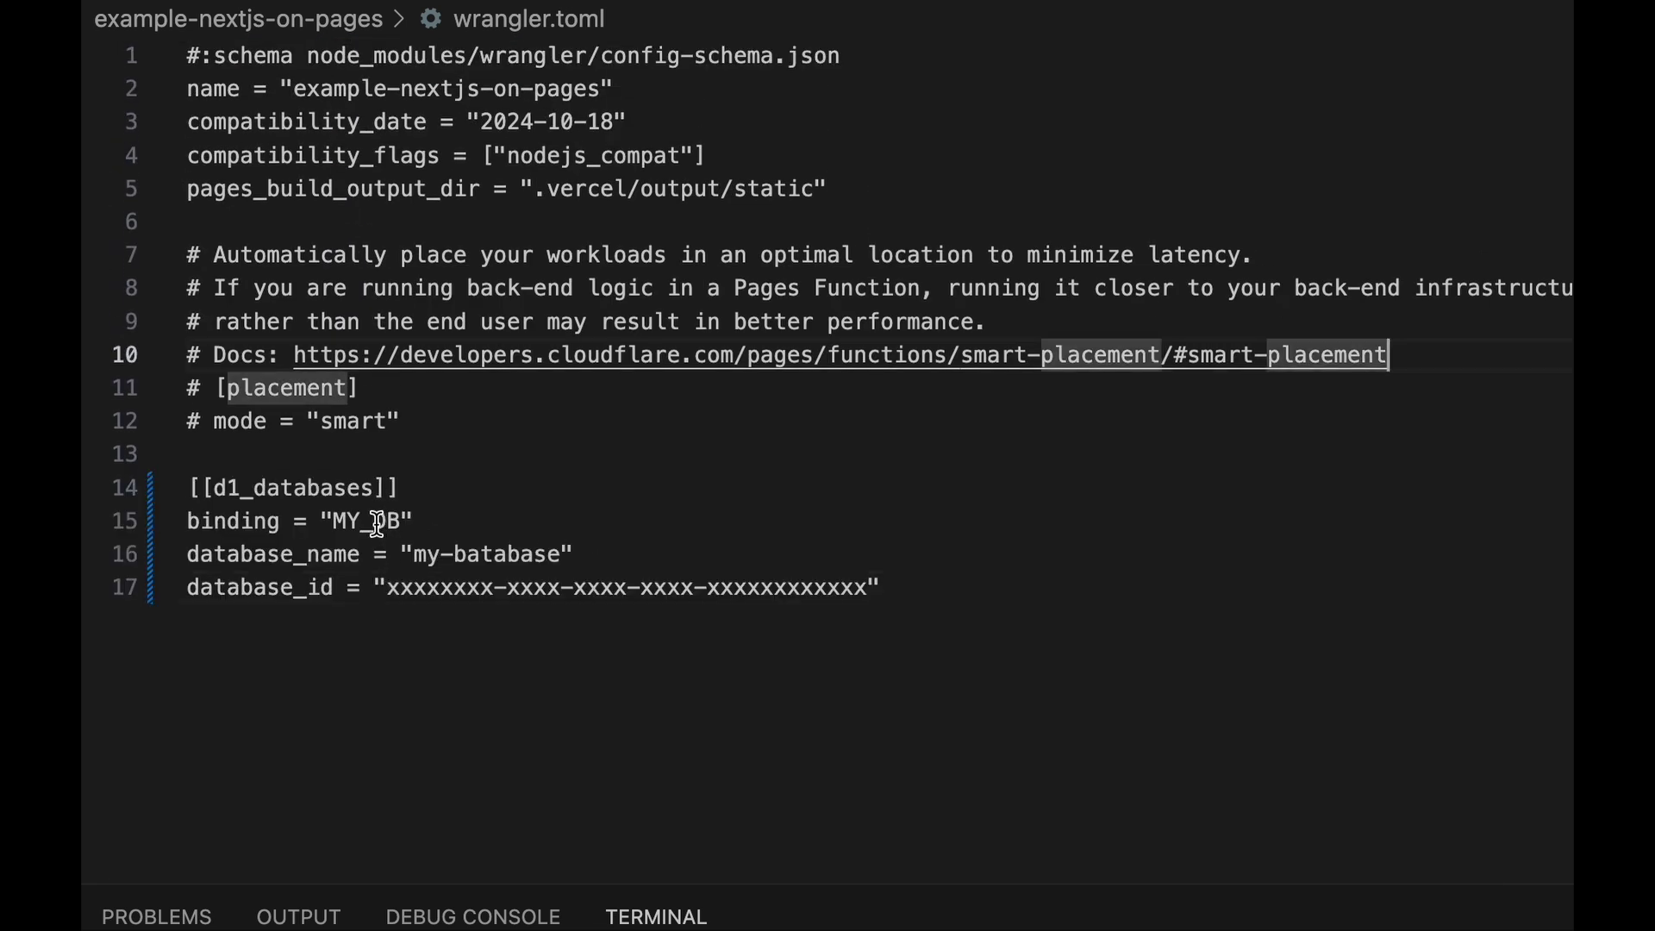
# - Set the binding to DB, database name to my-db, and paste the real database ID
pyautogui.click(376, 524)
pyautogui.press('BackSpace')
pyautogui.press('BackSpace')
pyautogui.press('BackSpace')
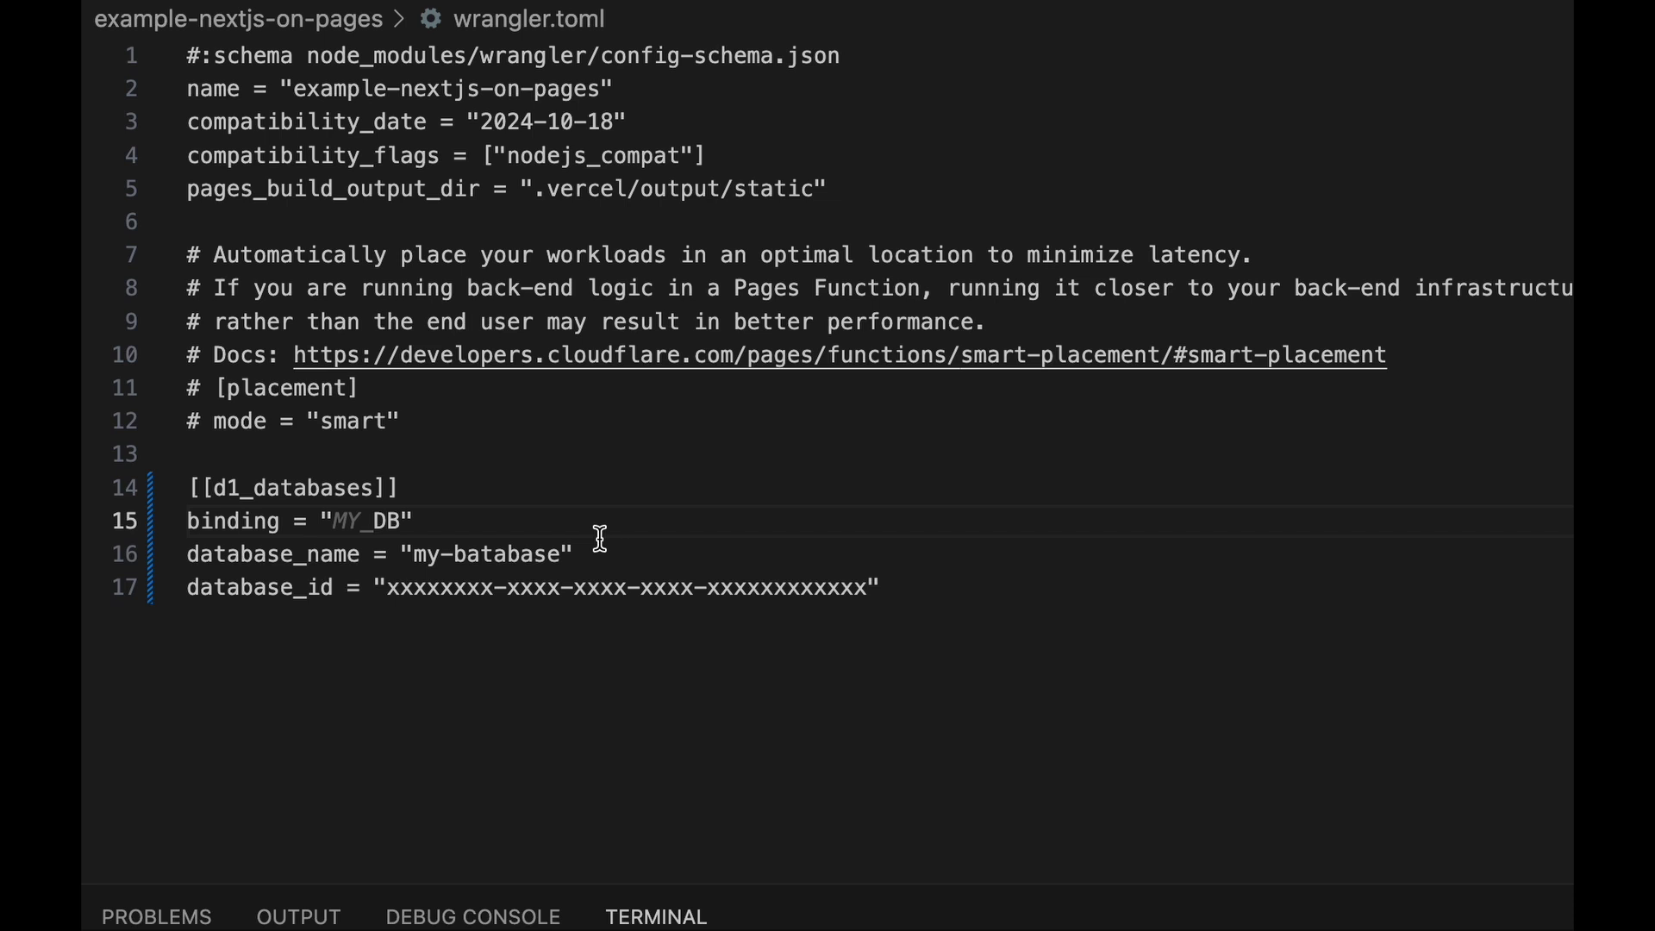
pyautogui.moveTo(569, 552); pyautogui.dragTo(457, 552)
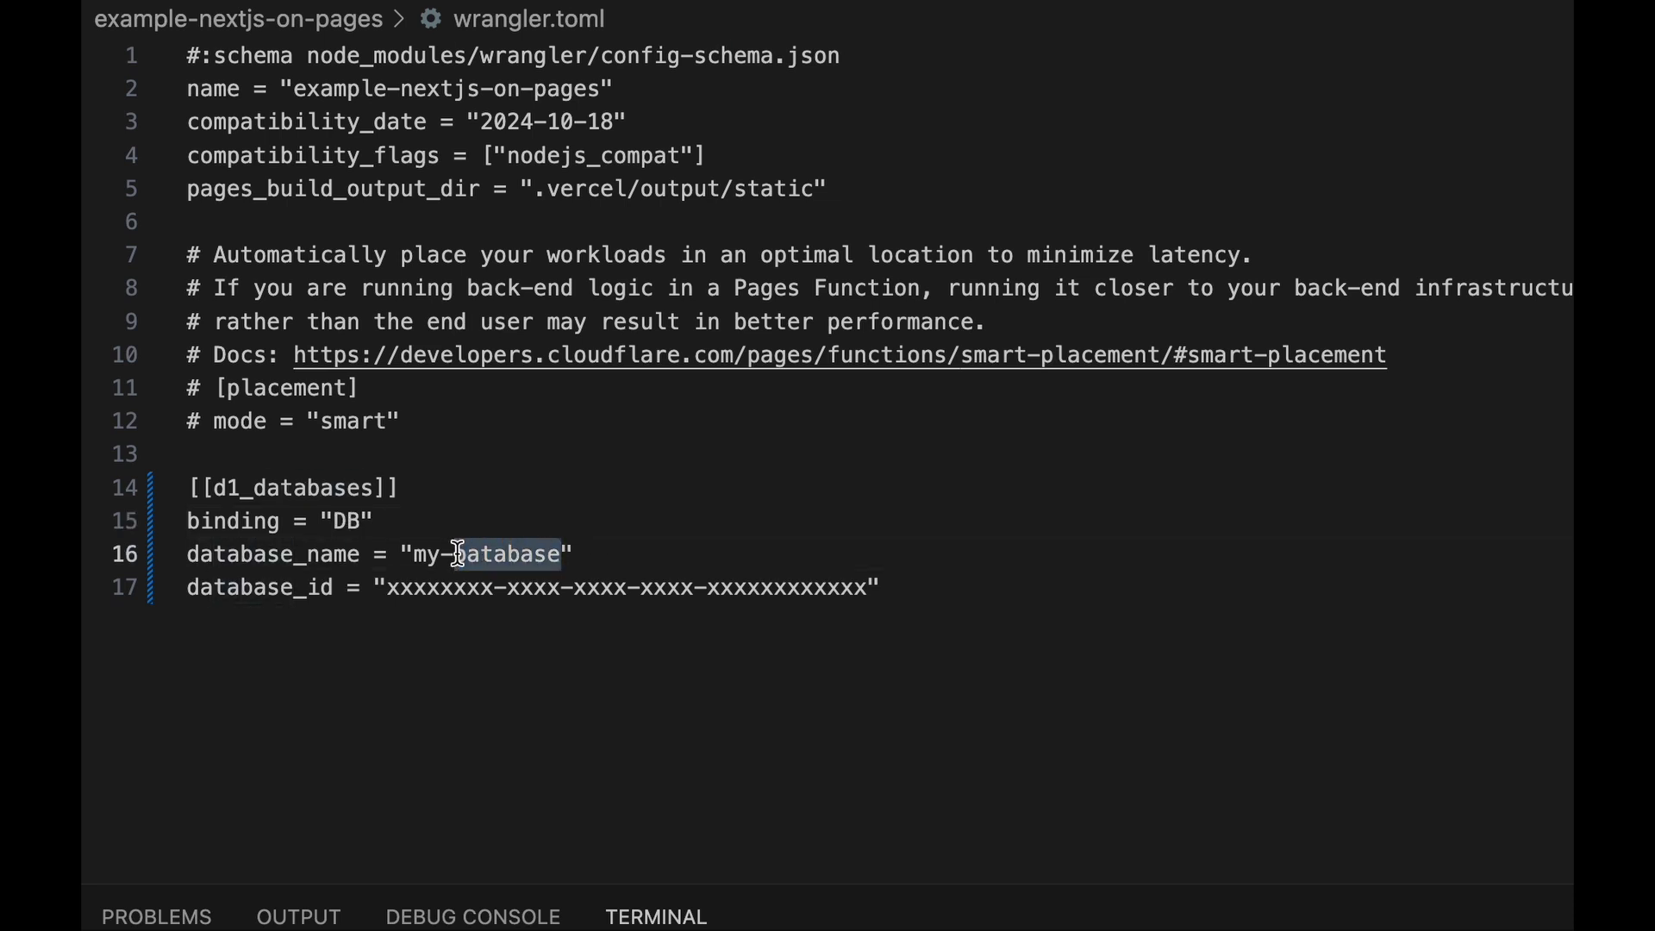
pyautogui.write('db')
pyautogui.click(535, 489)
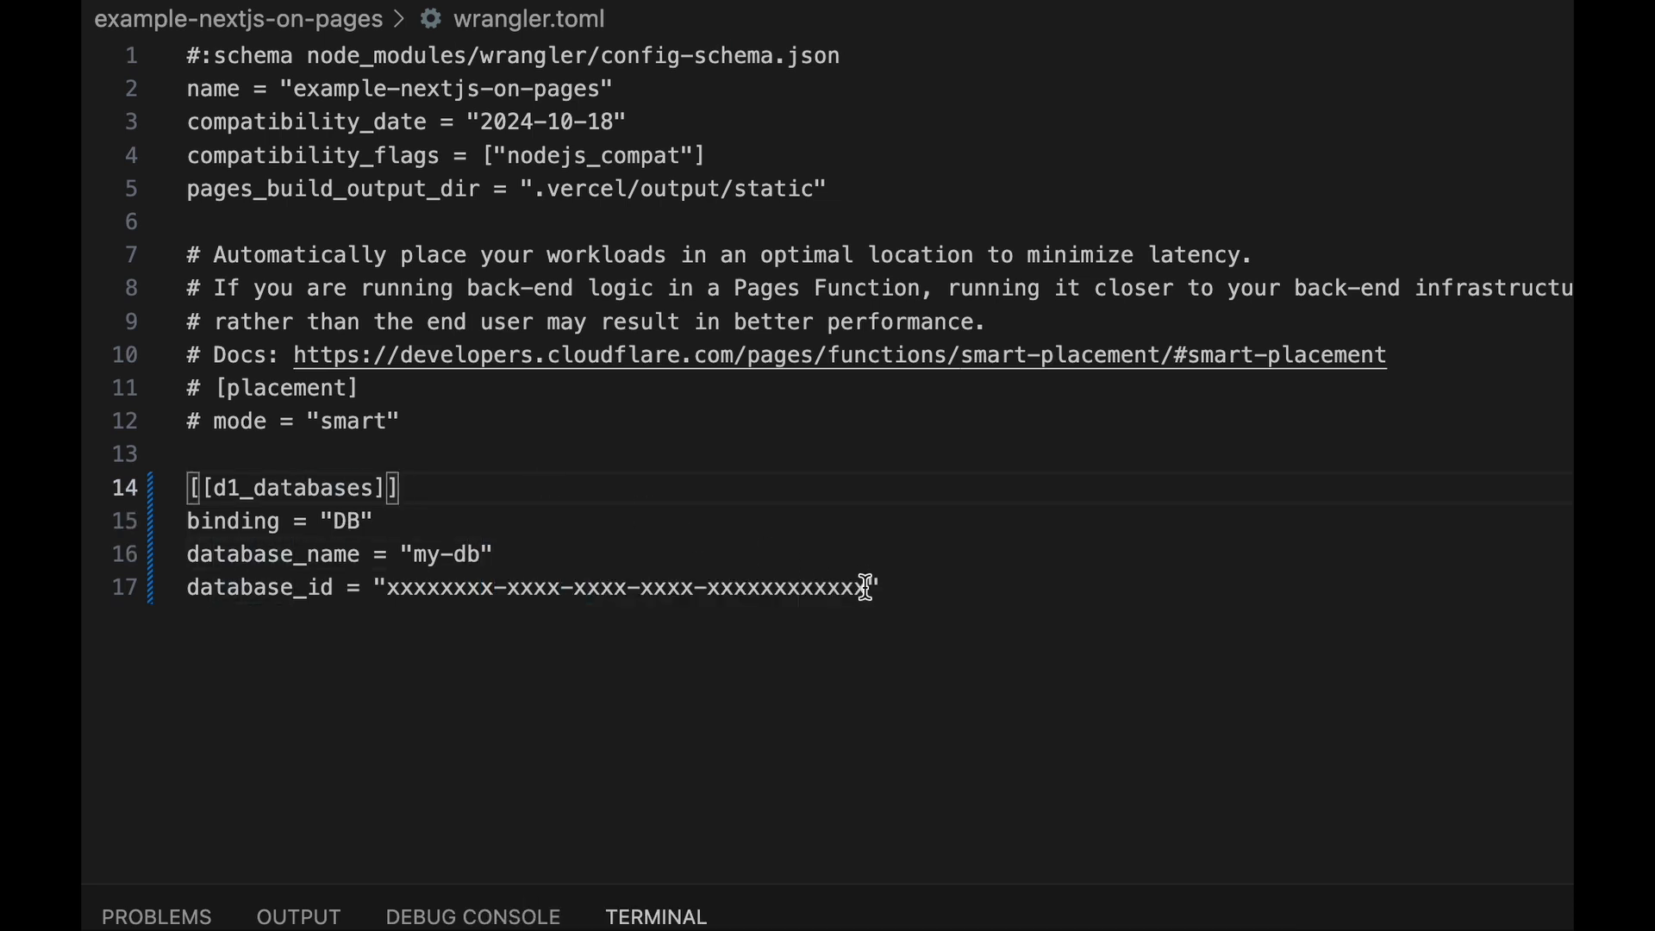
pyautogui.moveTo(866, 588); pyautogui.dragTo(386, 587)
pyautogui.write('ca79fca5-a083-4a93-a82c-586bf9c00ca2')
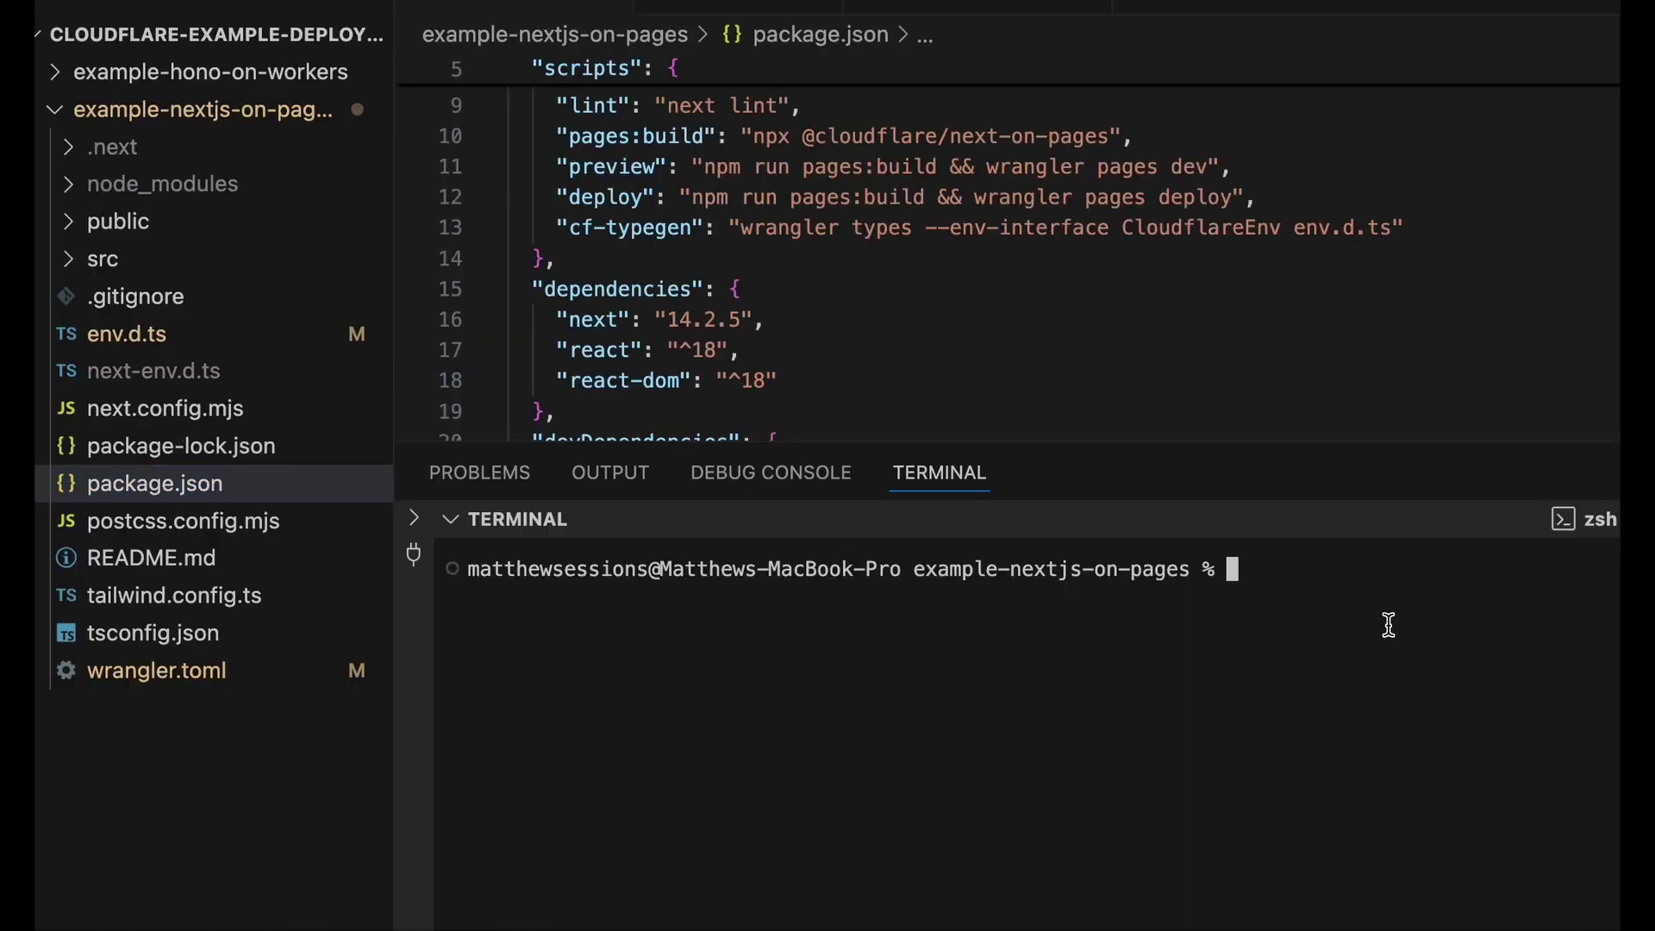
# - Run npm run cf-typegen and check env.d.ts now declares DB: D1Database
pyautogui.write('npm run cf-')
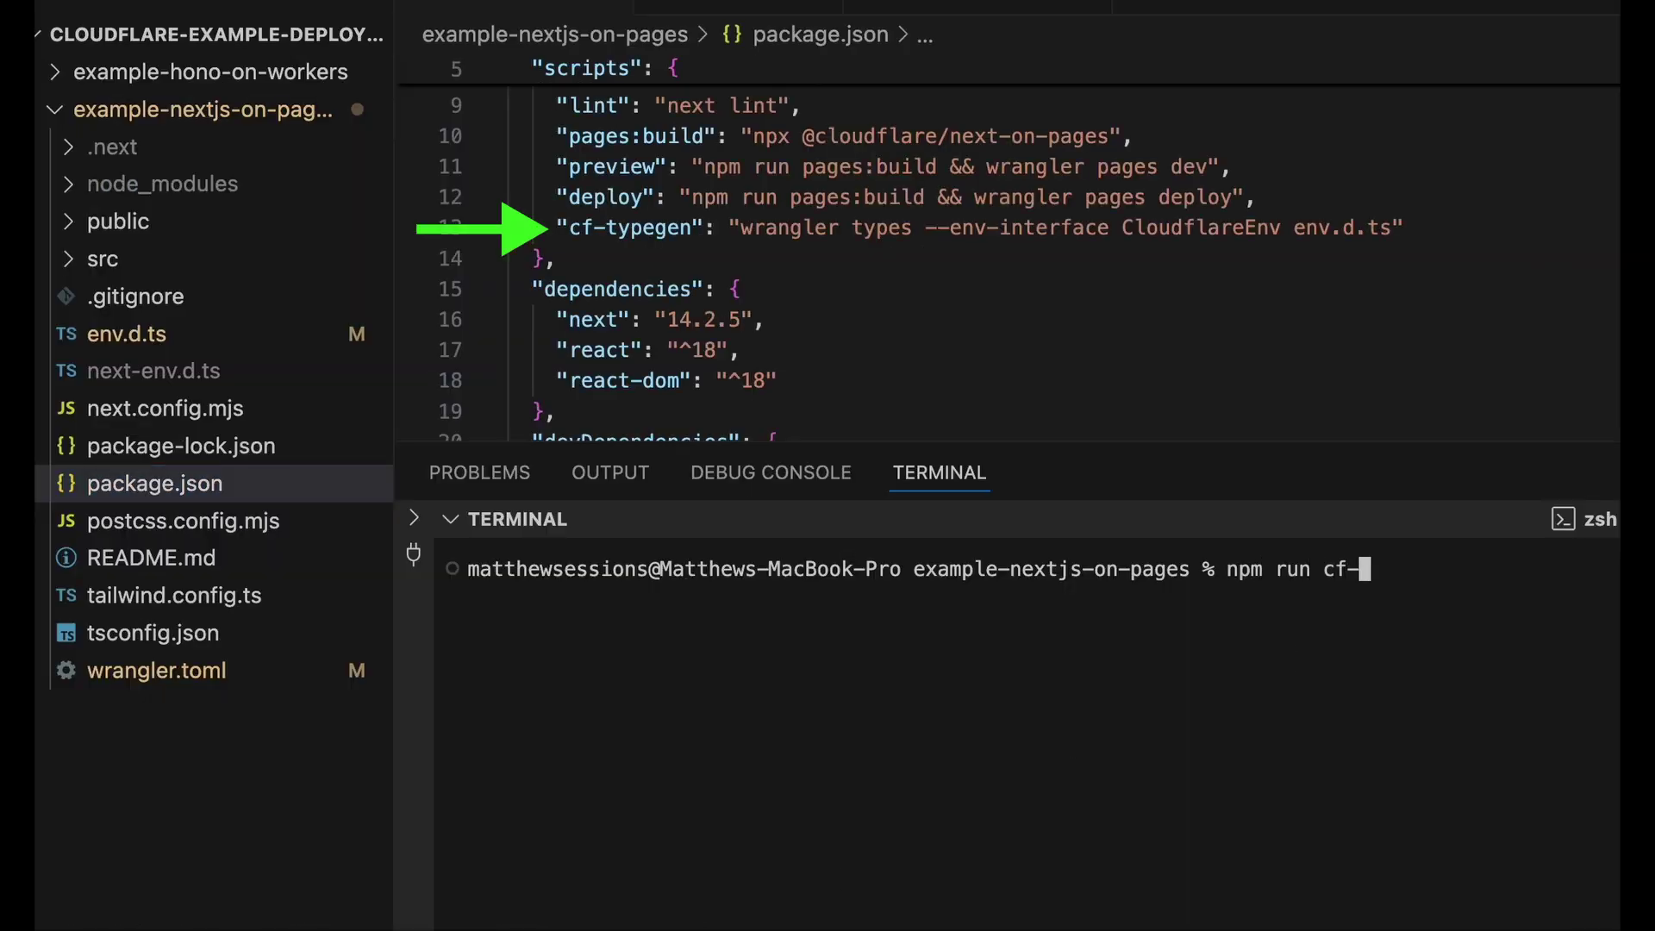
pyautogui.write('typegen')
pyautogui.press('Return')
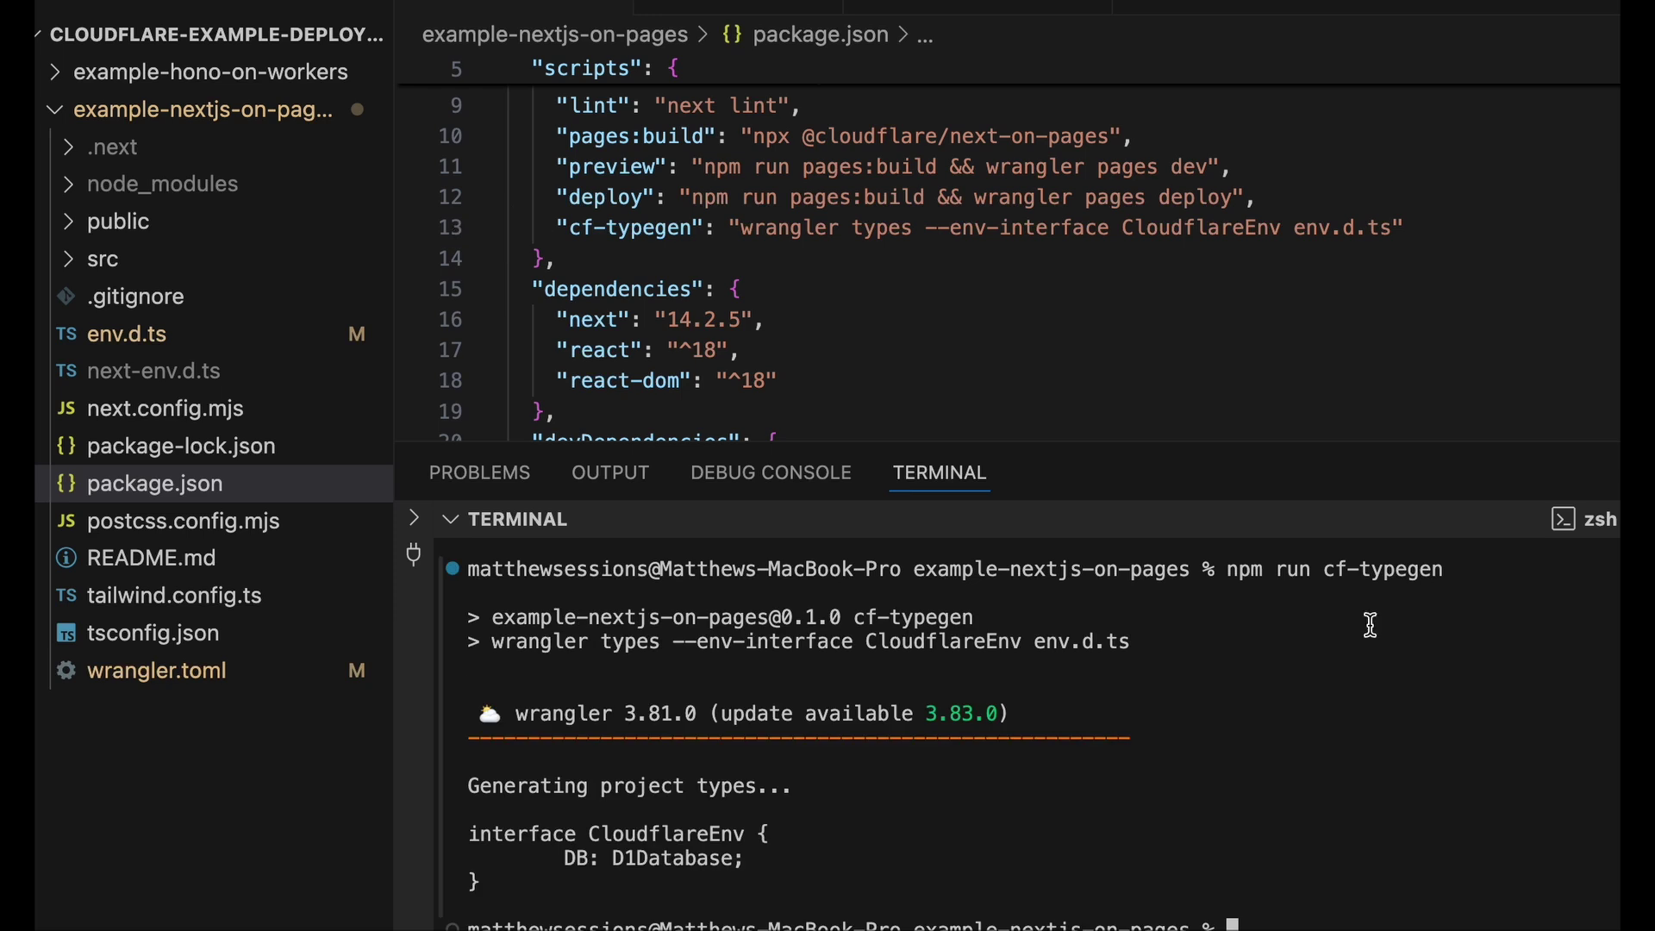
pyautogui.click(203, 343)
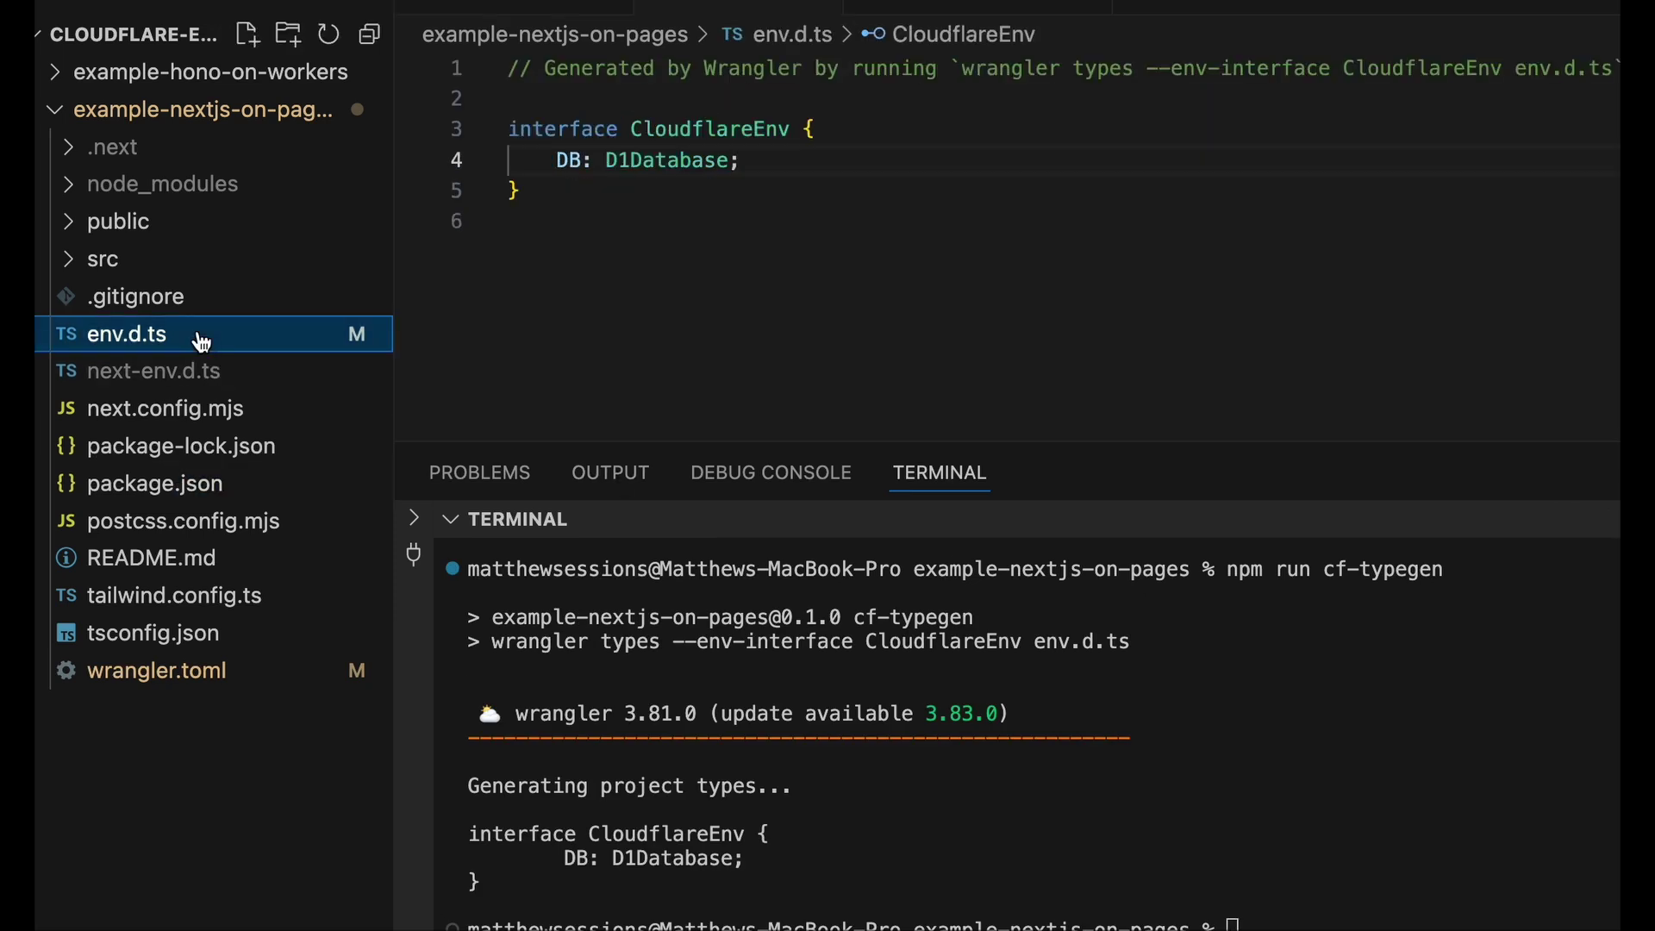
pyautogui.moveTo(774, 160); pyautogui.dragTo(556, 160)
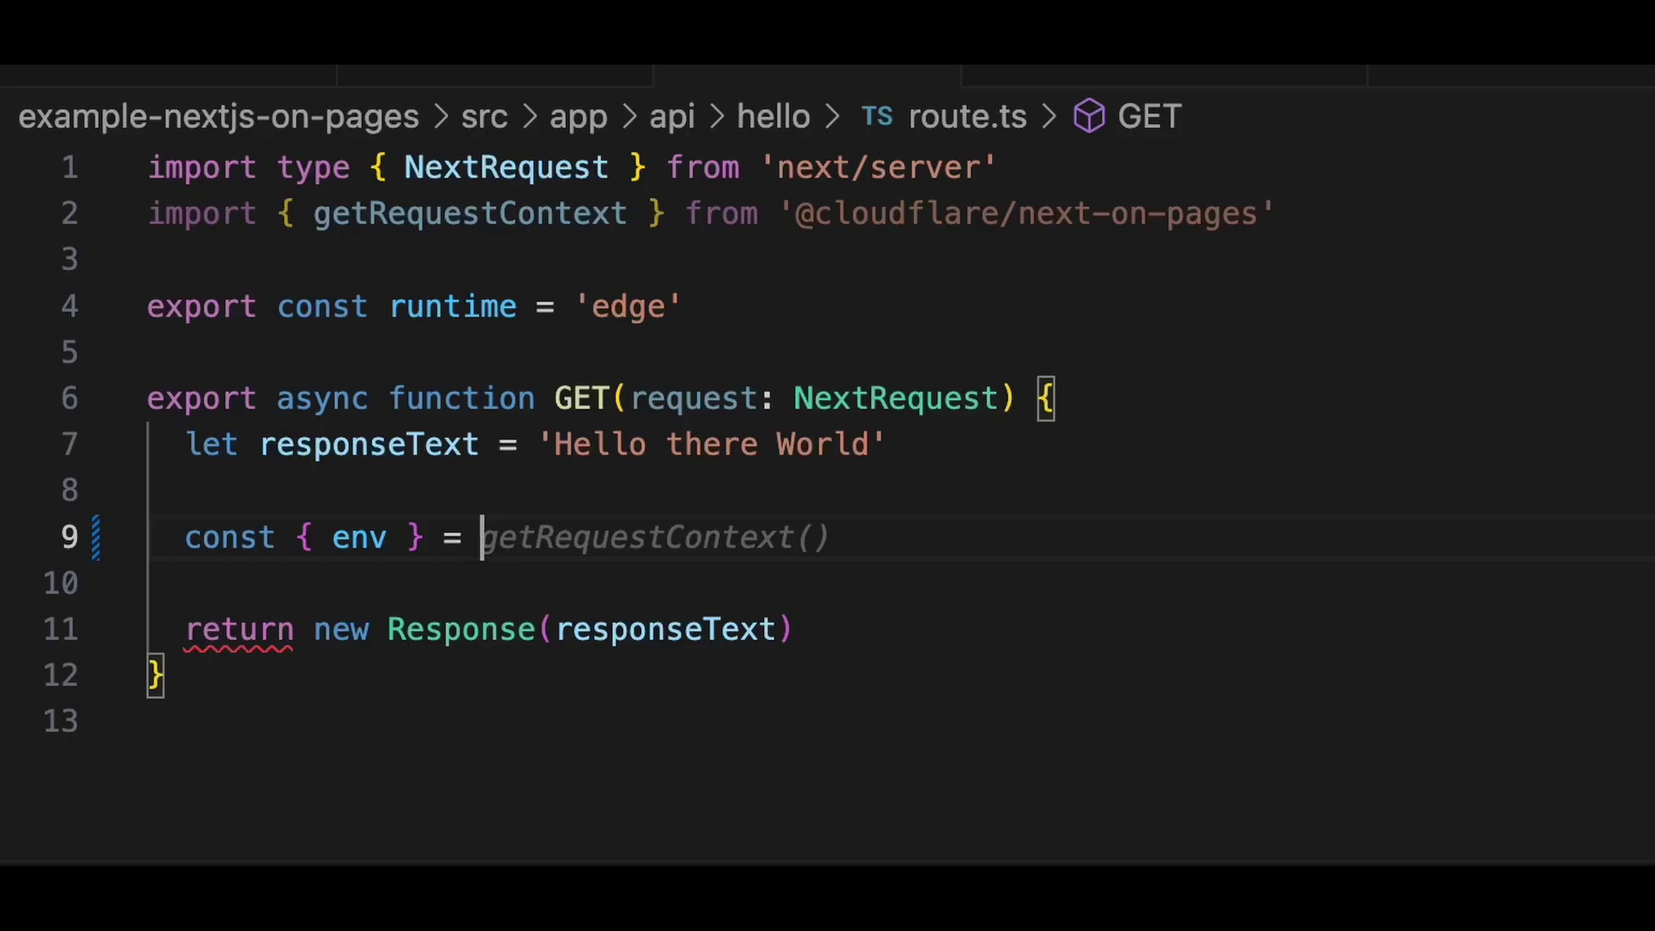
# - Add const { env } = getRequestContext() to the hello route's GET handler
pyautogui.write('ge')
pyautogui.press('Tab')
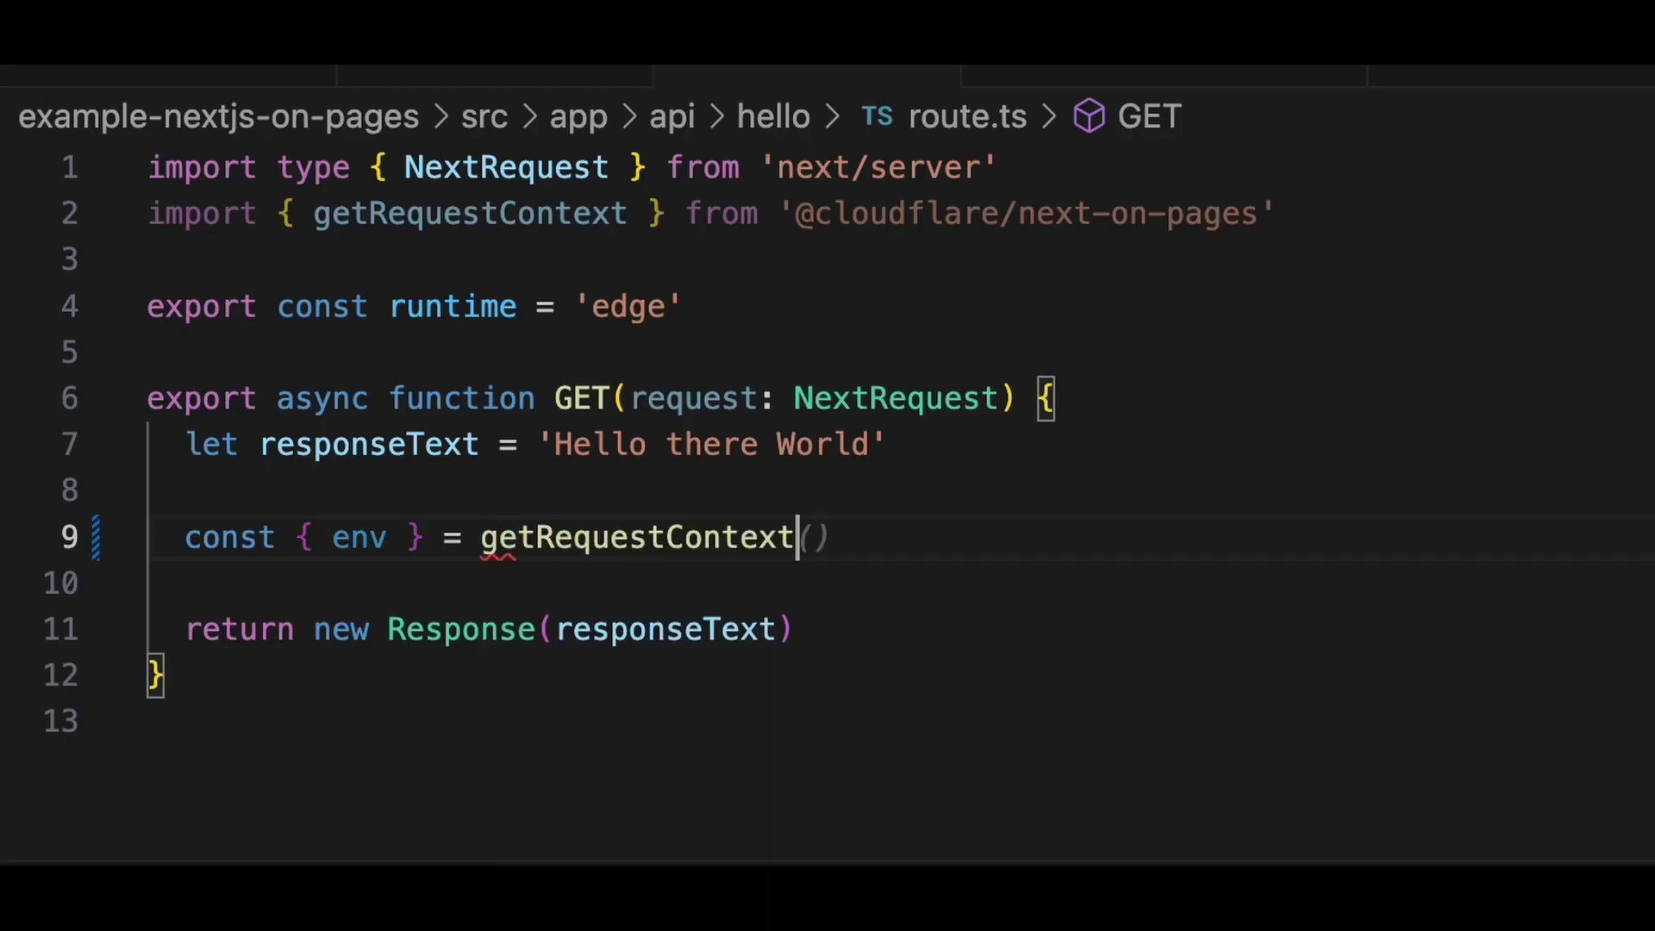
pyautogui.press('BackSpace')
pyautogui.press('BackSpace')
pyautogui.write('9')
pyautogui.press('BackSpace')
pyautogui.write('(')
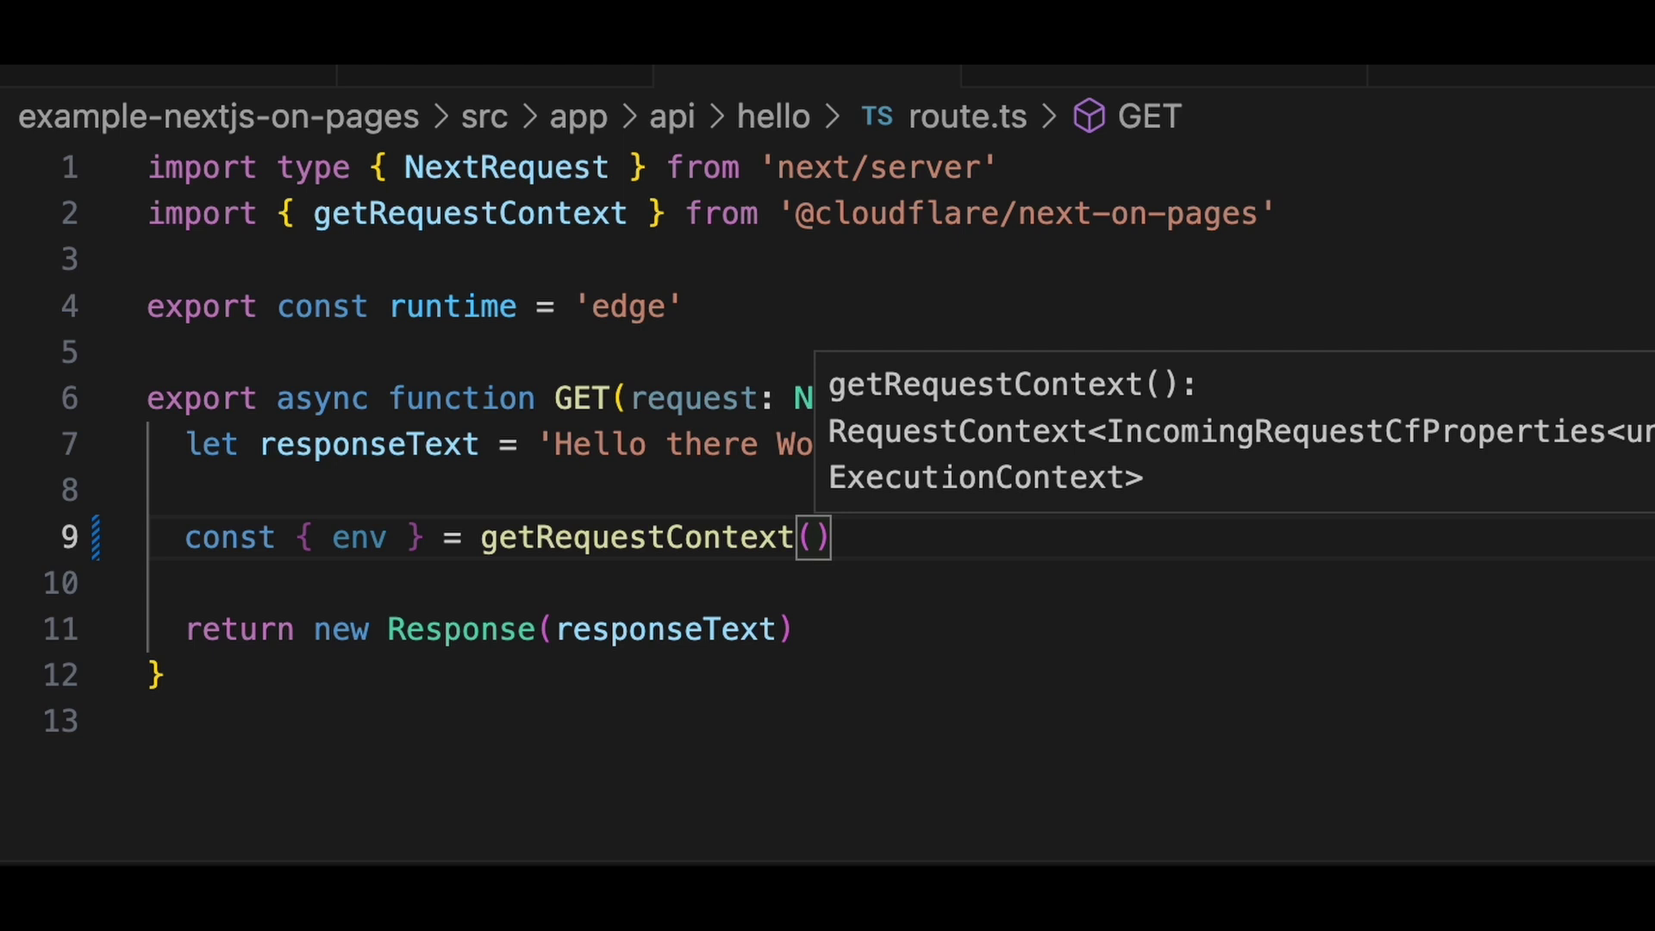
pyautogui.press('End')
pyautogui.press('Return')
# - Add const db = env.DB; and begin await db.exec("select * from users")
pyautogui.write('const db = e')
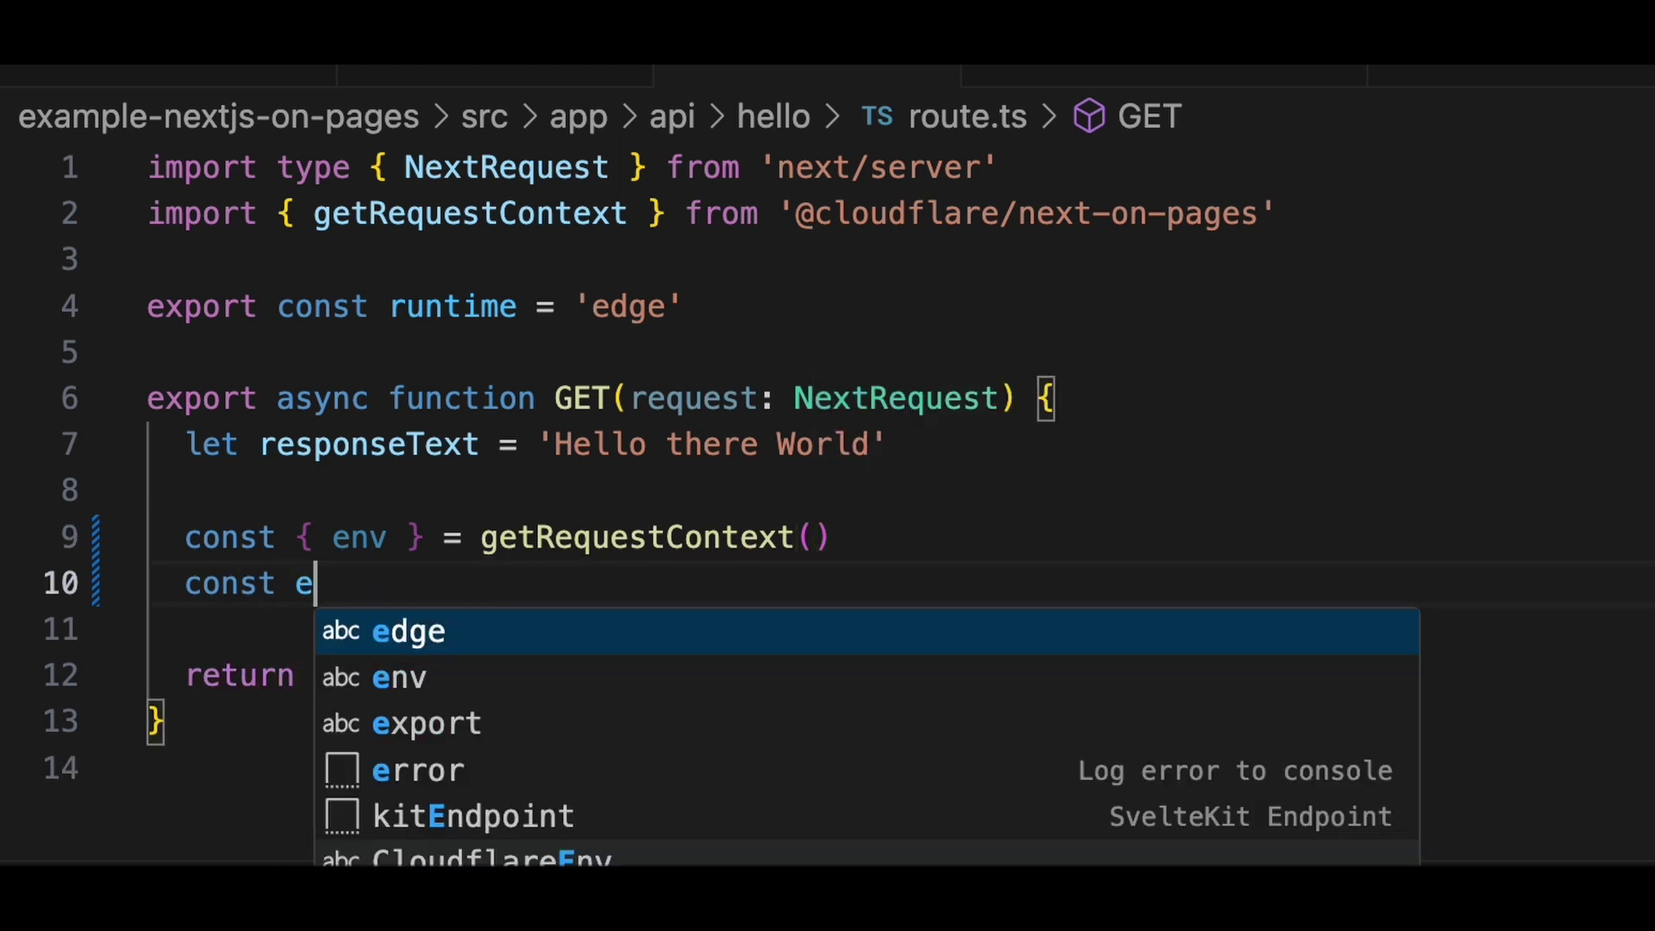
pyautogui.press('BackSpace')
pyautogui.write('db = env.')
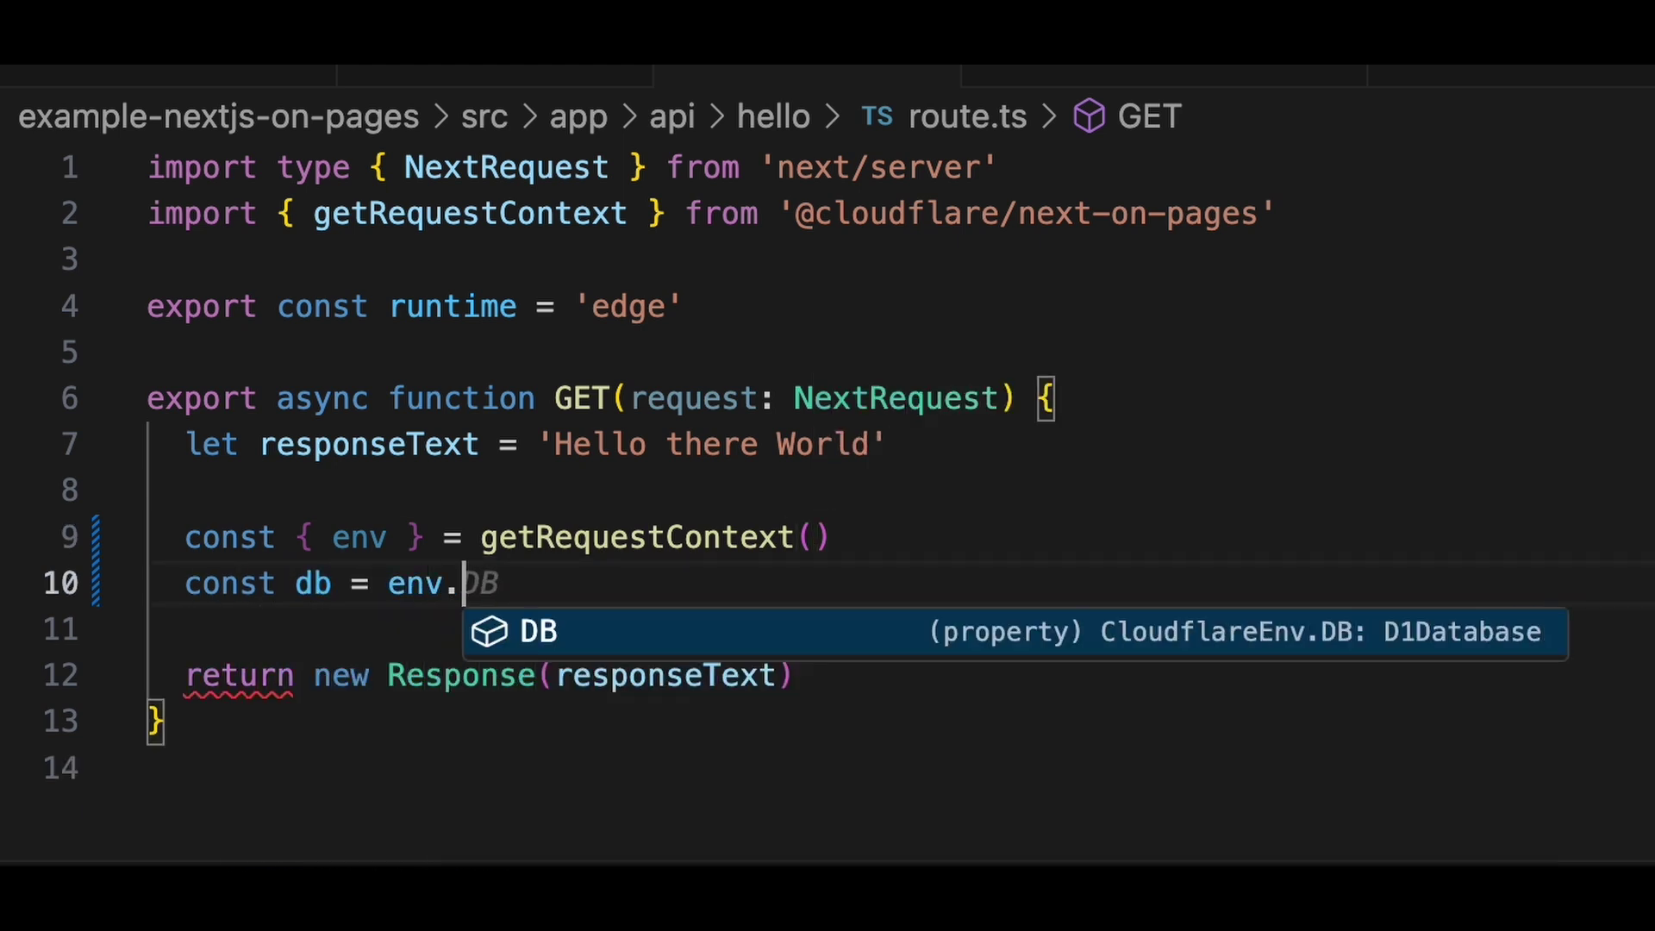
pyautogui.press('Tab')
pyautogui.write(';')
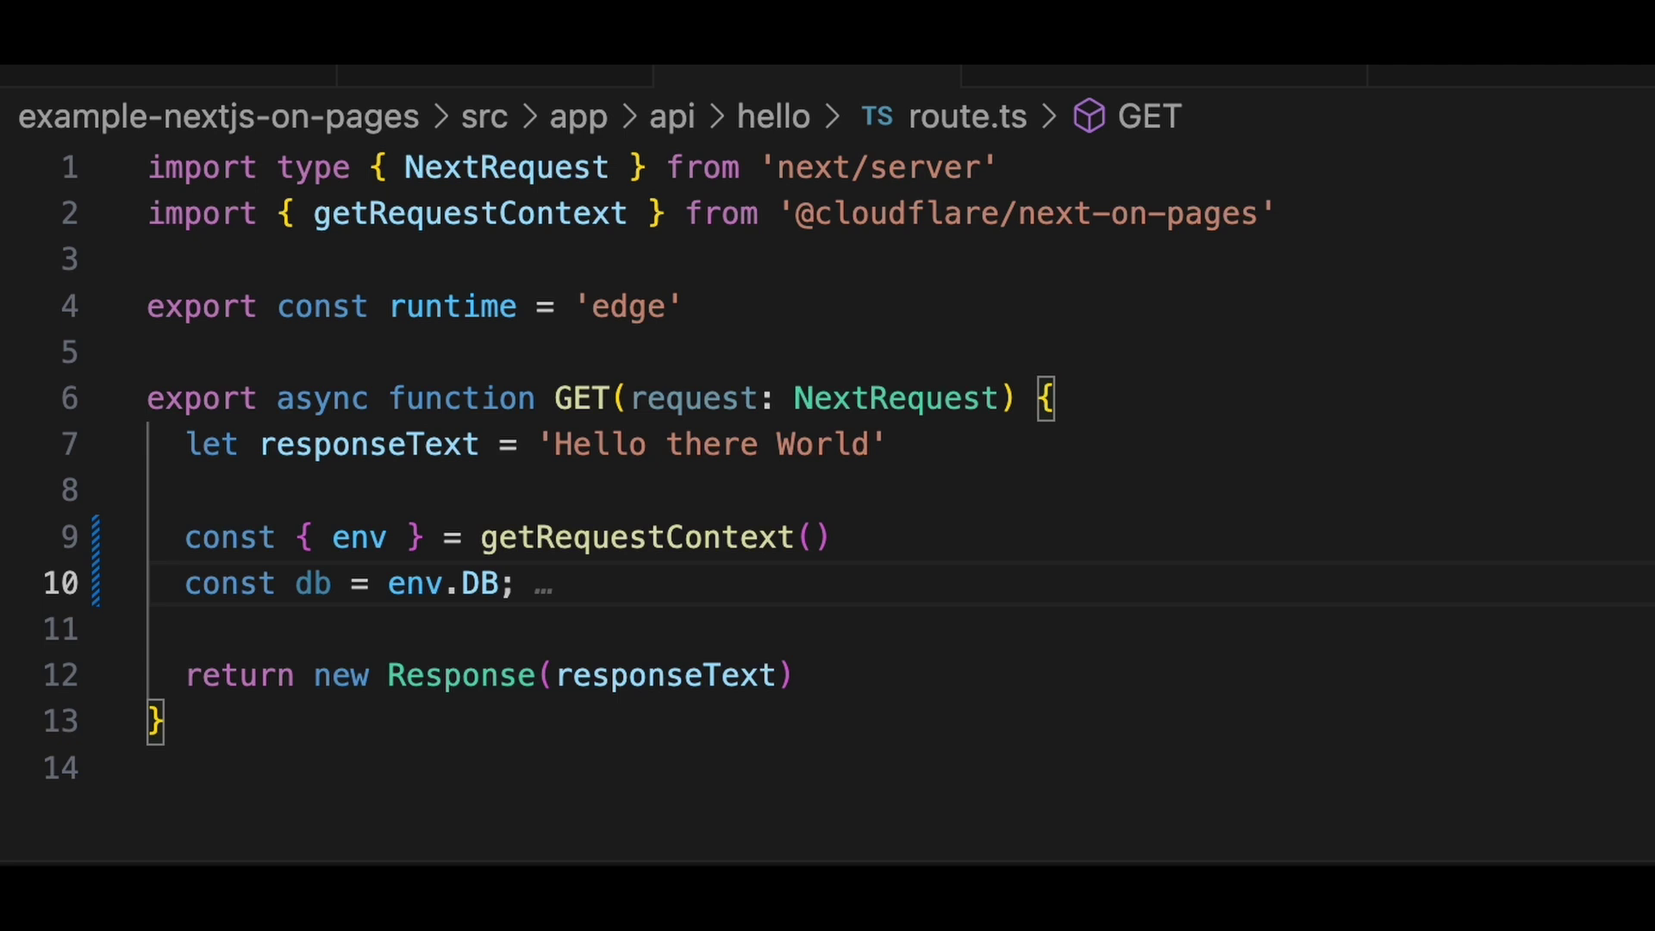
pyautogui.hotkey('ctrl', 'Tab')
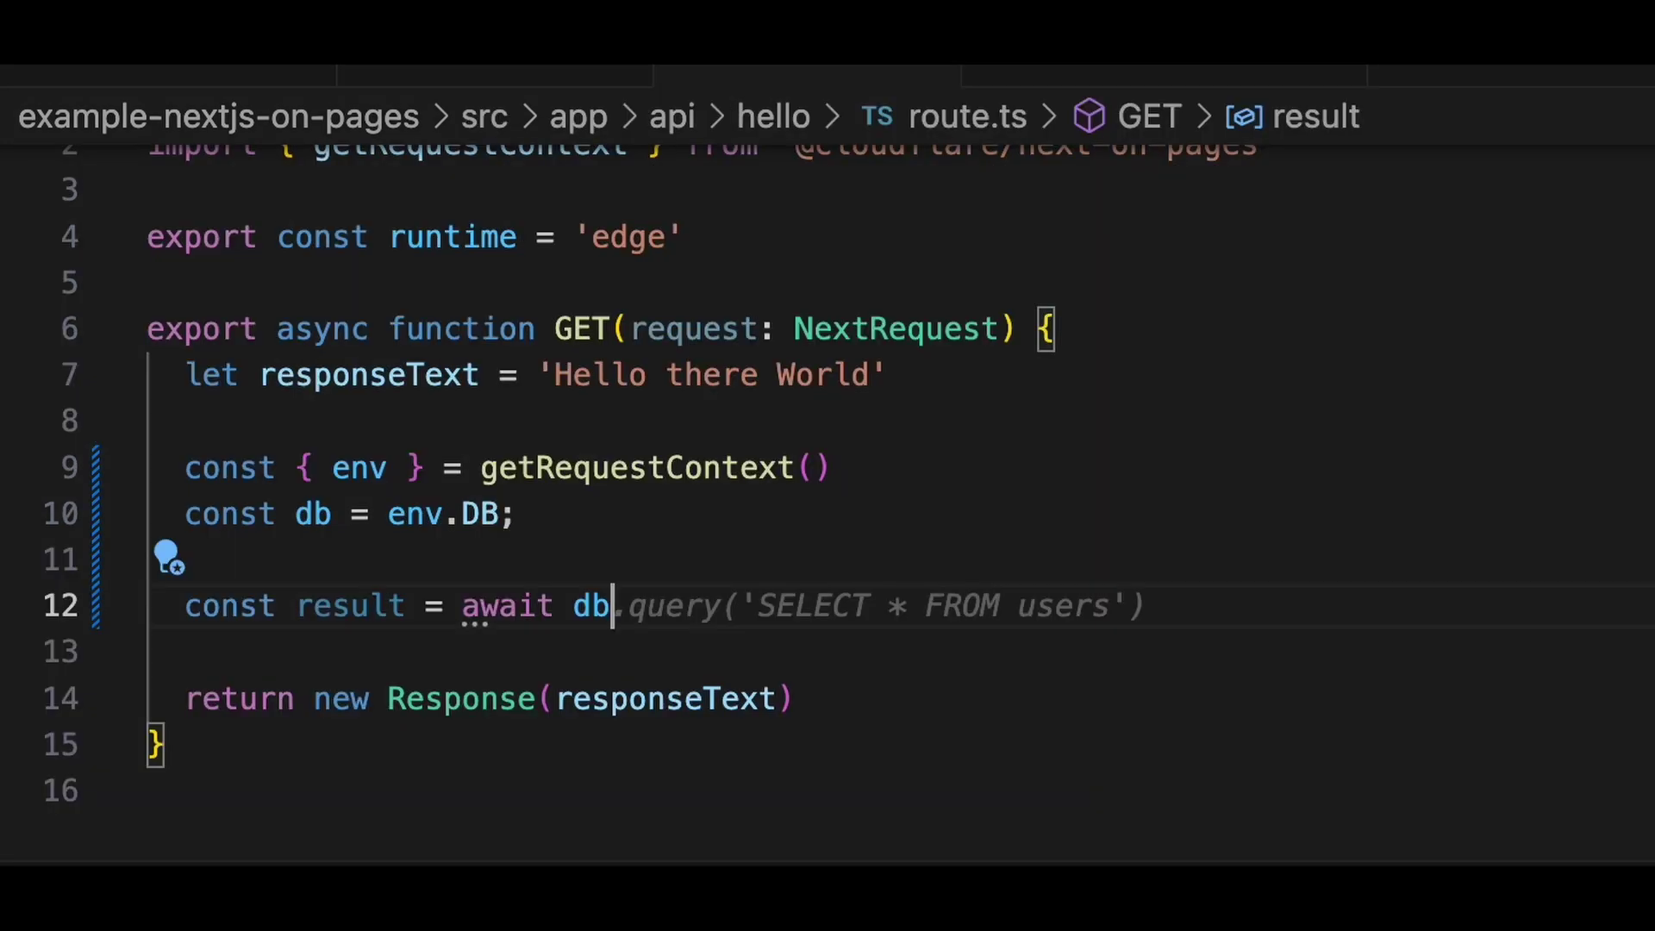
pyautogui.write('.exec("')
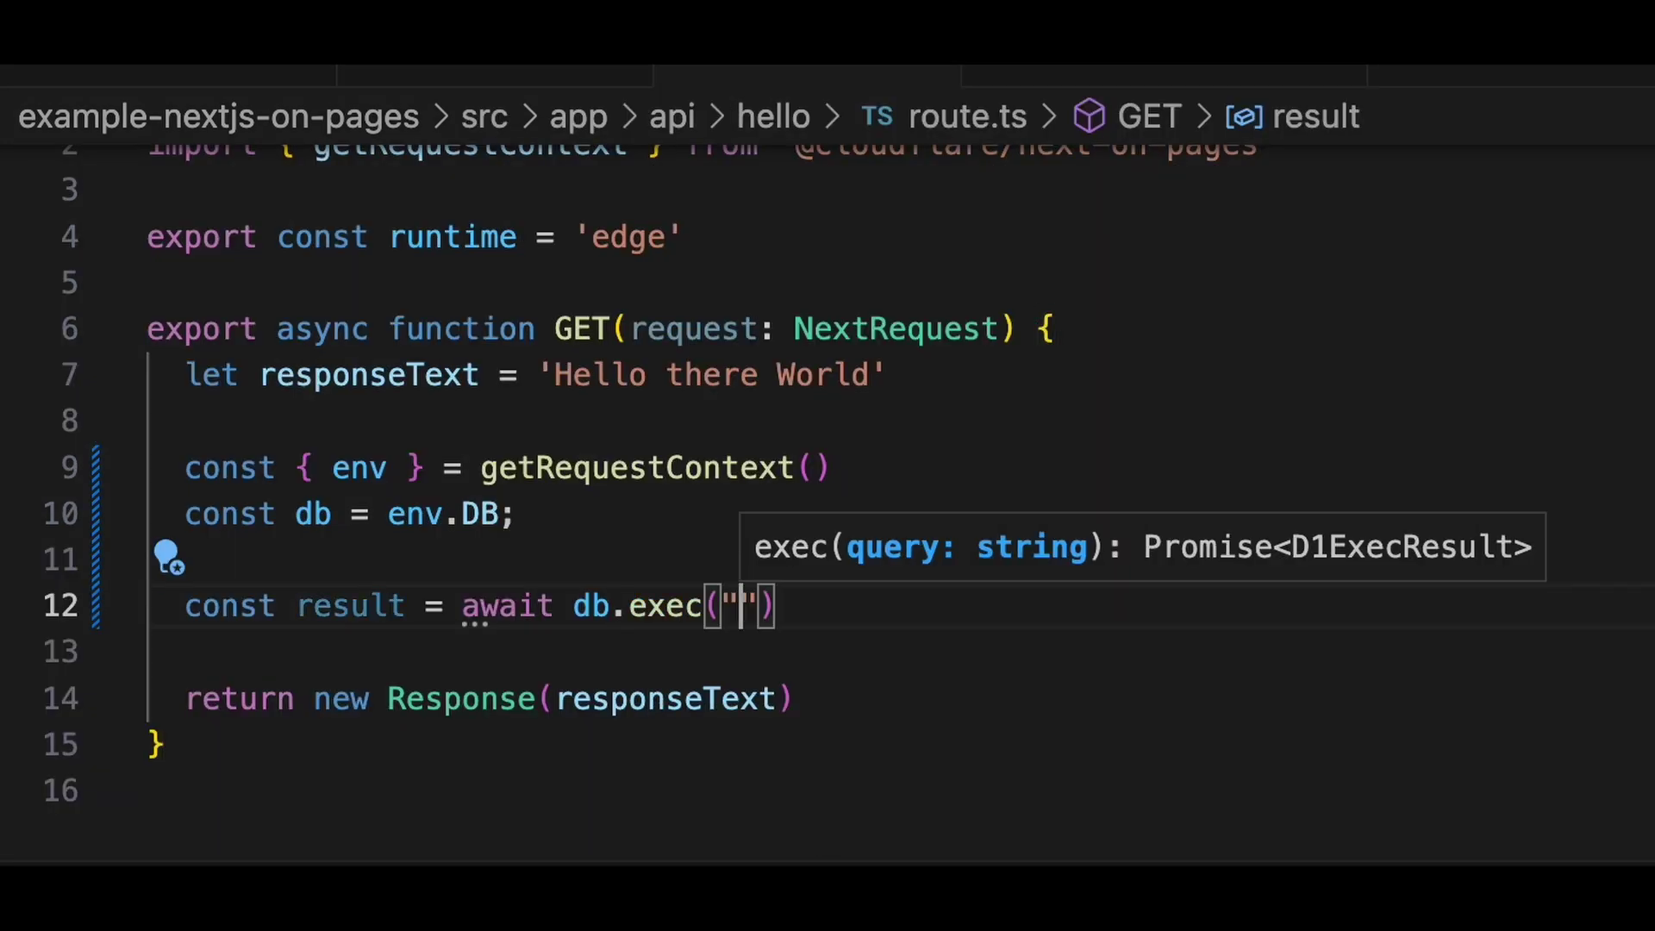
pyautogui.write('select * from users')
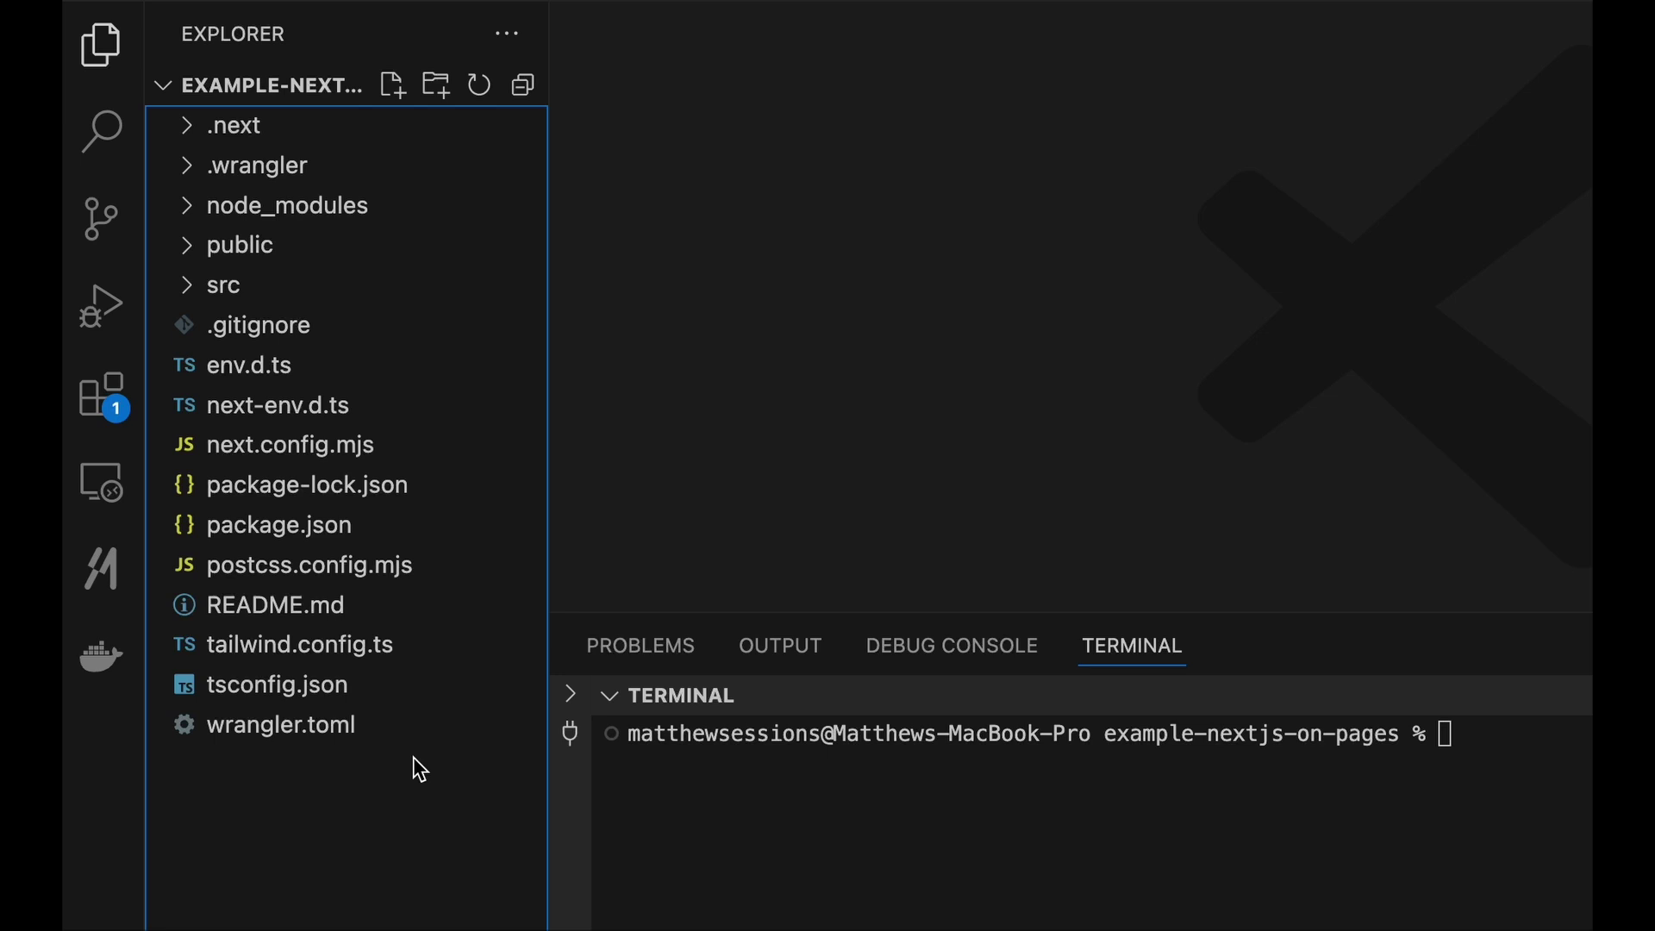
# - Create a new schemas folder in the project
pyautogui.rightClick(431, 752)
pyautogui.click(467, 805)
pyautogui.write('schemas')
pyautogui.press('Return')
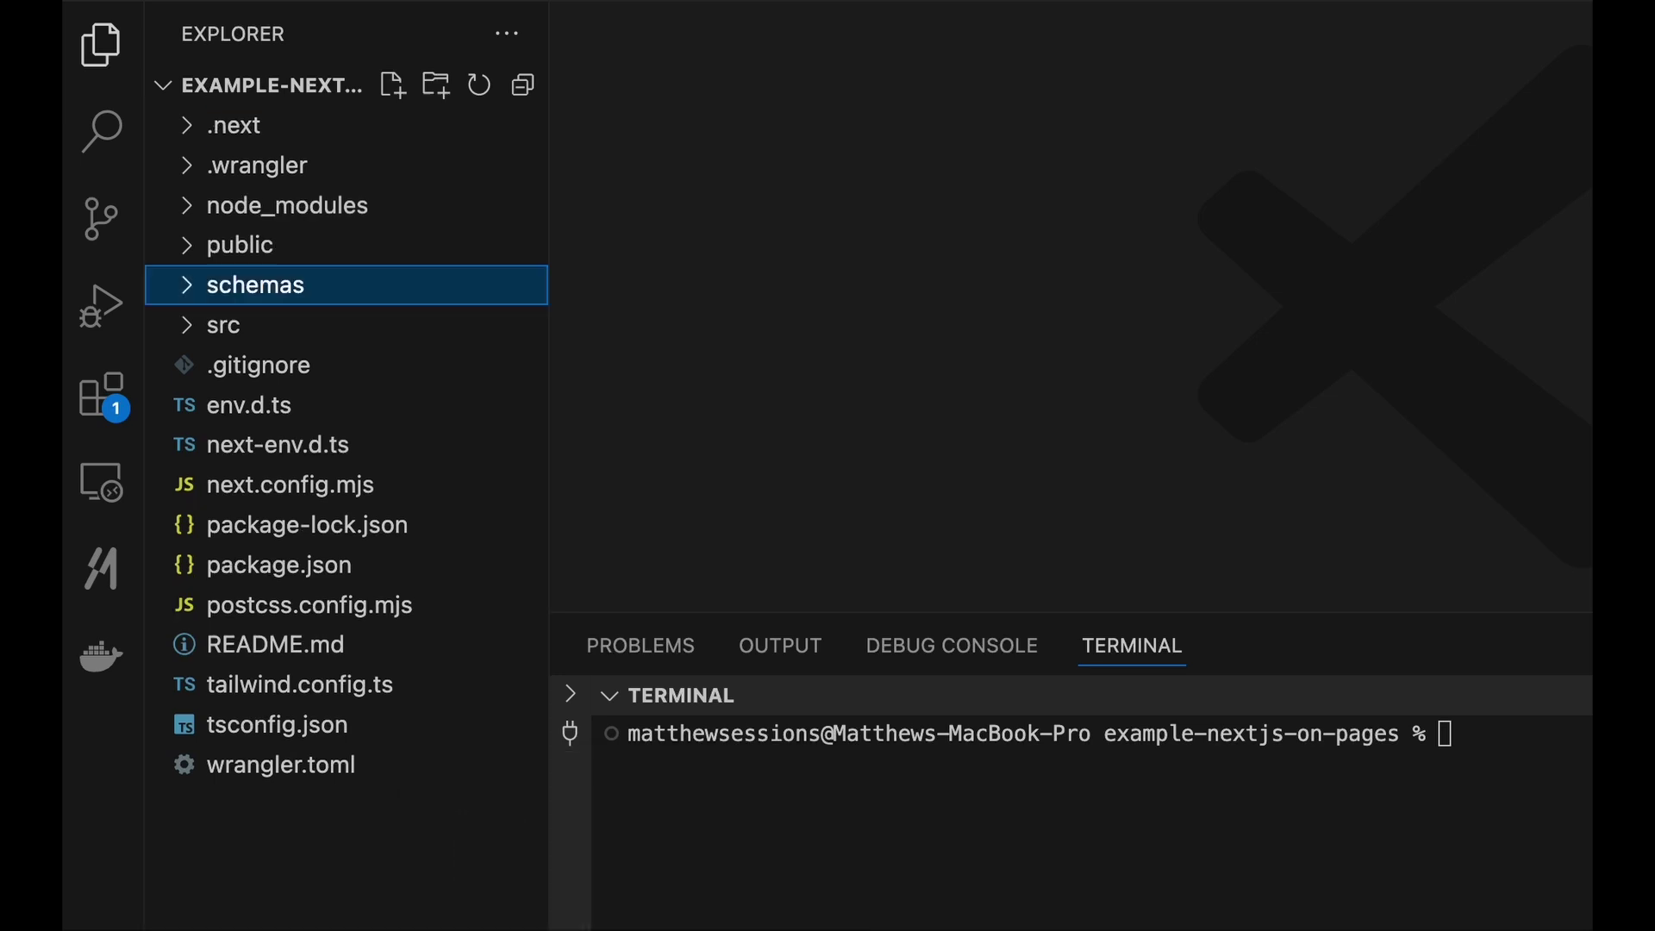
# - Add schemas/drizzle.ts with the users table schema (id, name, created) and save it
pyautogui.rightClick(360, 287)
pyautogui.click(376, 297)
pyautogui.write('drizzle.ts')
pyautogui.press('Return')
pyautogui.hotkey('ctrl', 'v')
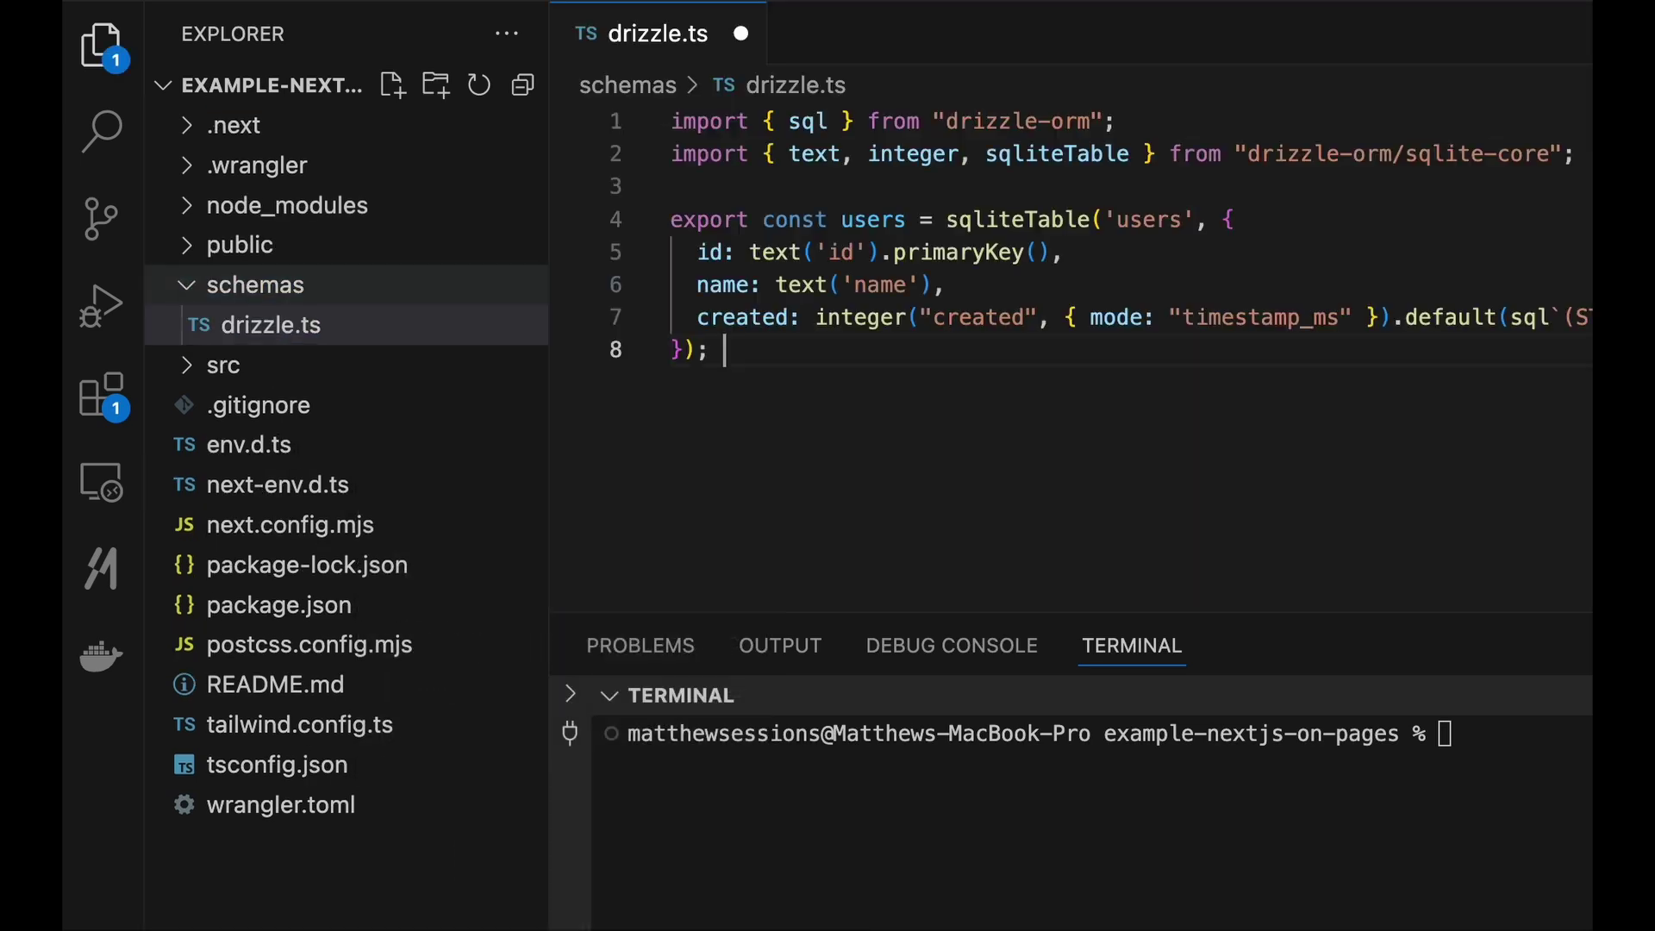
pyautogui.hotkey('ctrl', 's')
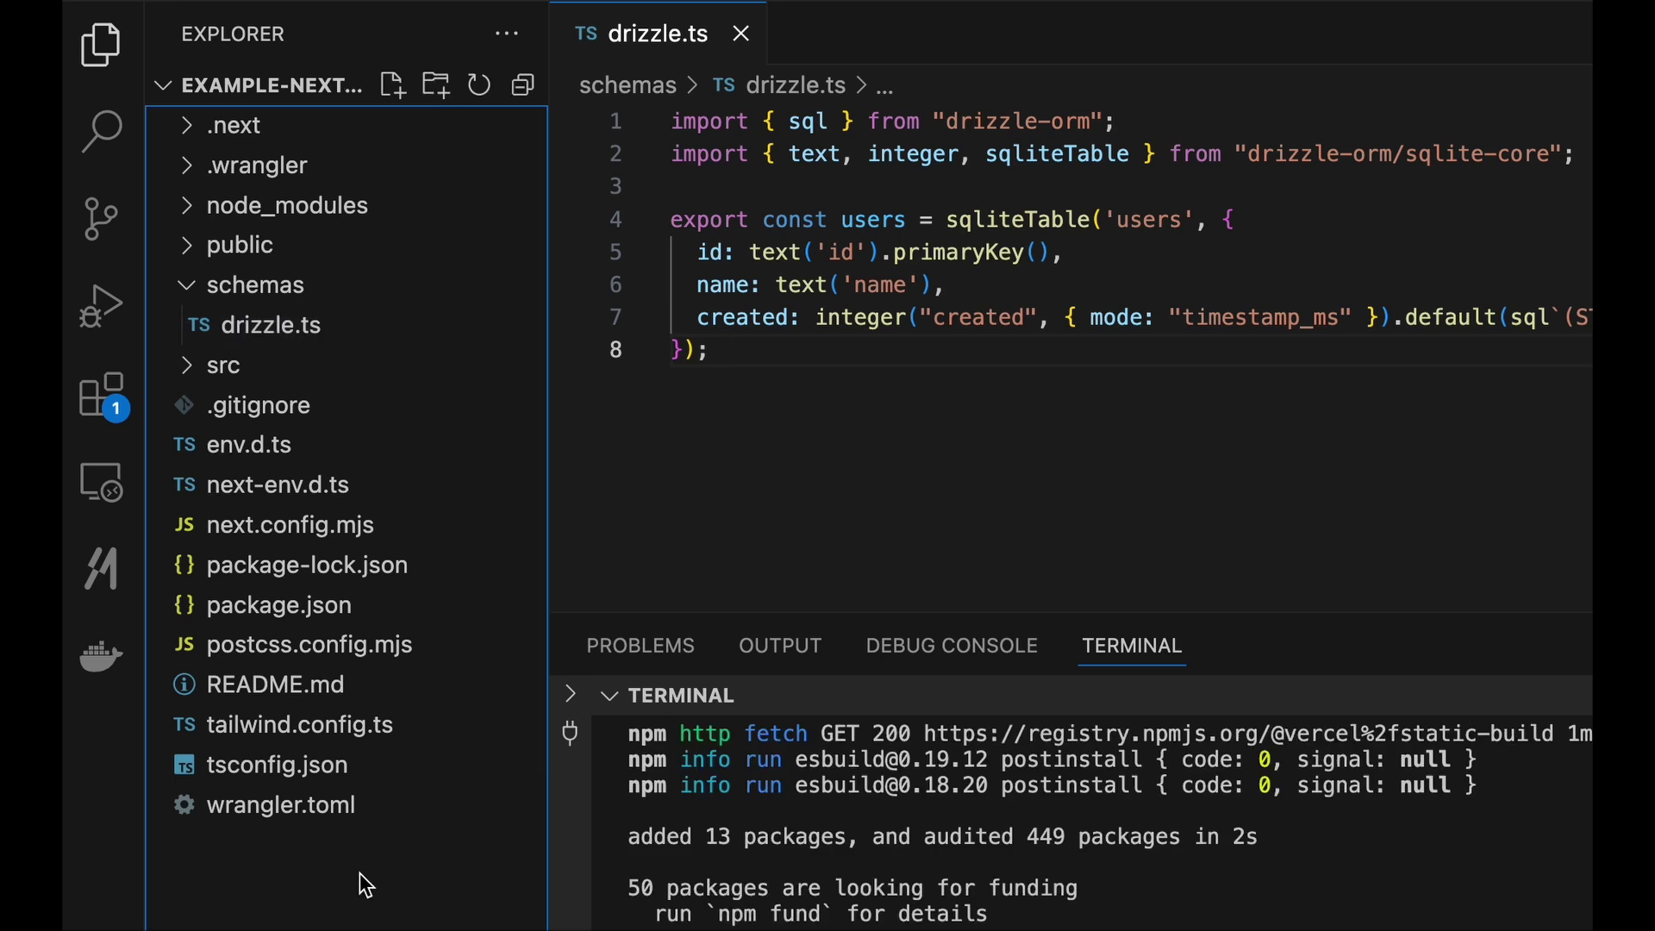
pyautogui.rightClick(359, 876)
# - Create drizzle.config.ts at the project root with the pasted sqlite, d1-http Drizzle config
pyautogui.click(429, 839)
pyautogui.write('drizzle.config.ts')
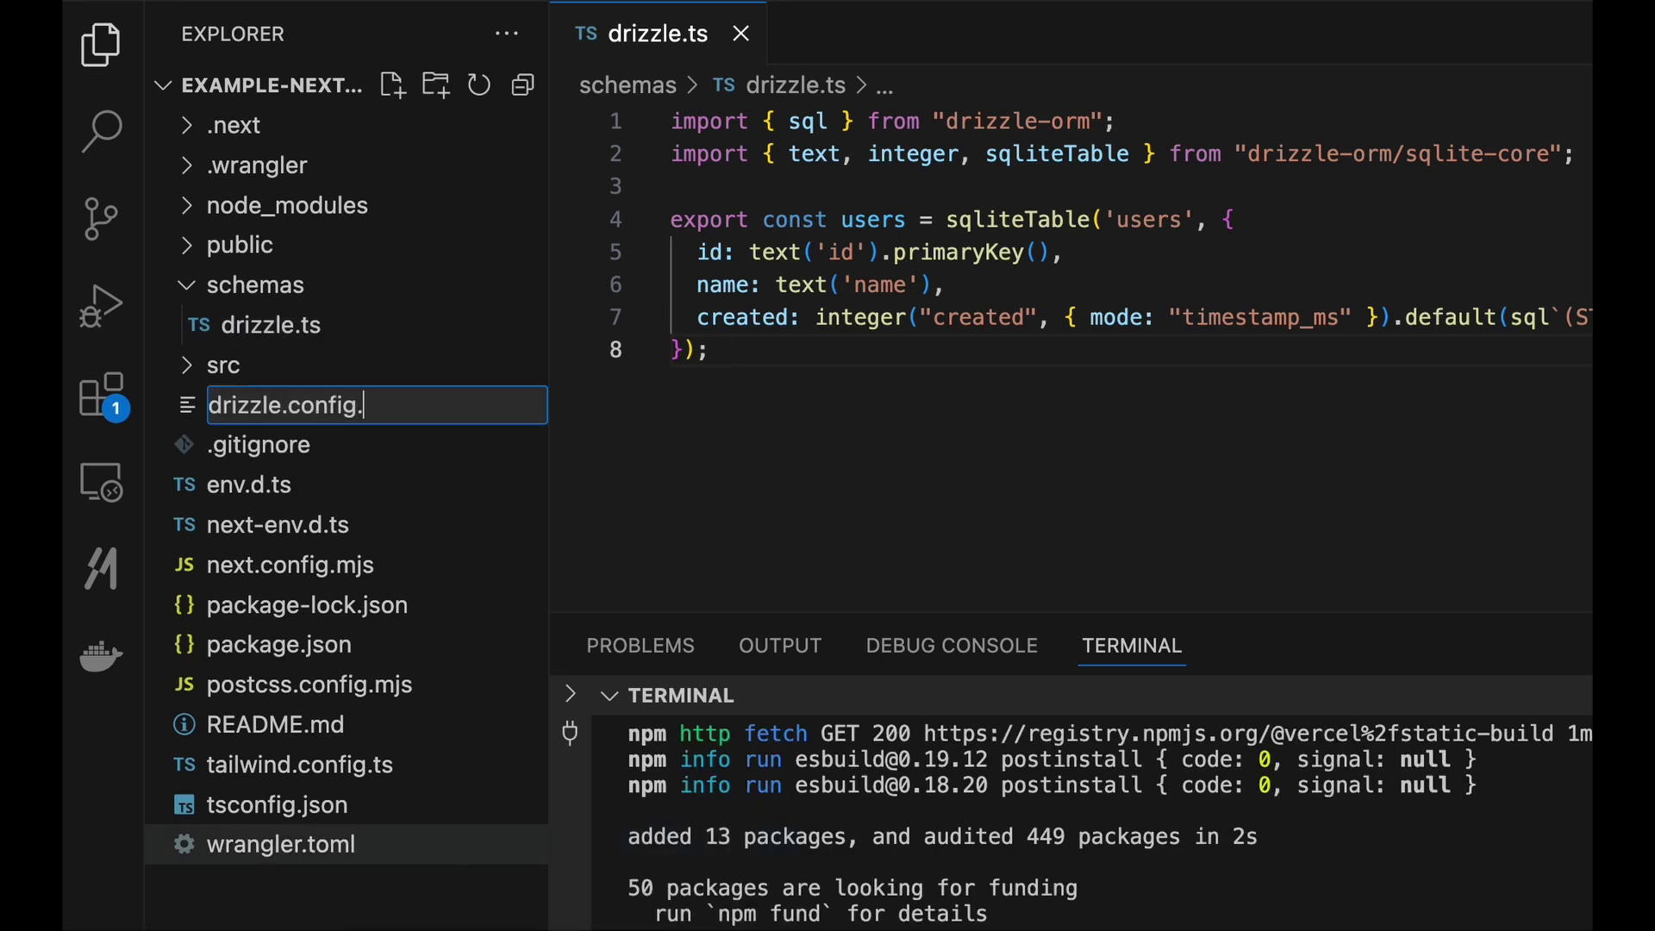
pyautogui.press('Return')
pyautogui.write('import type { Config } from "drizzle-kit";  const config: Config = {   schema: "./schemas/drizzle.ts",   out: ".drizzle-out",   dialect: "sqlite",   driver: "d1-http", };  export default config satisfies Config;')
pyautogui.press('cmd+s')
# - Add a dbCredentials block reading process.env values below the driver line
pyautogui.moveTo(1120, 217); pyautogui.dragTo(700, 219)
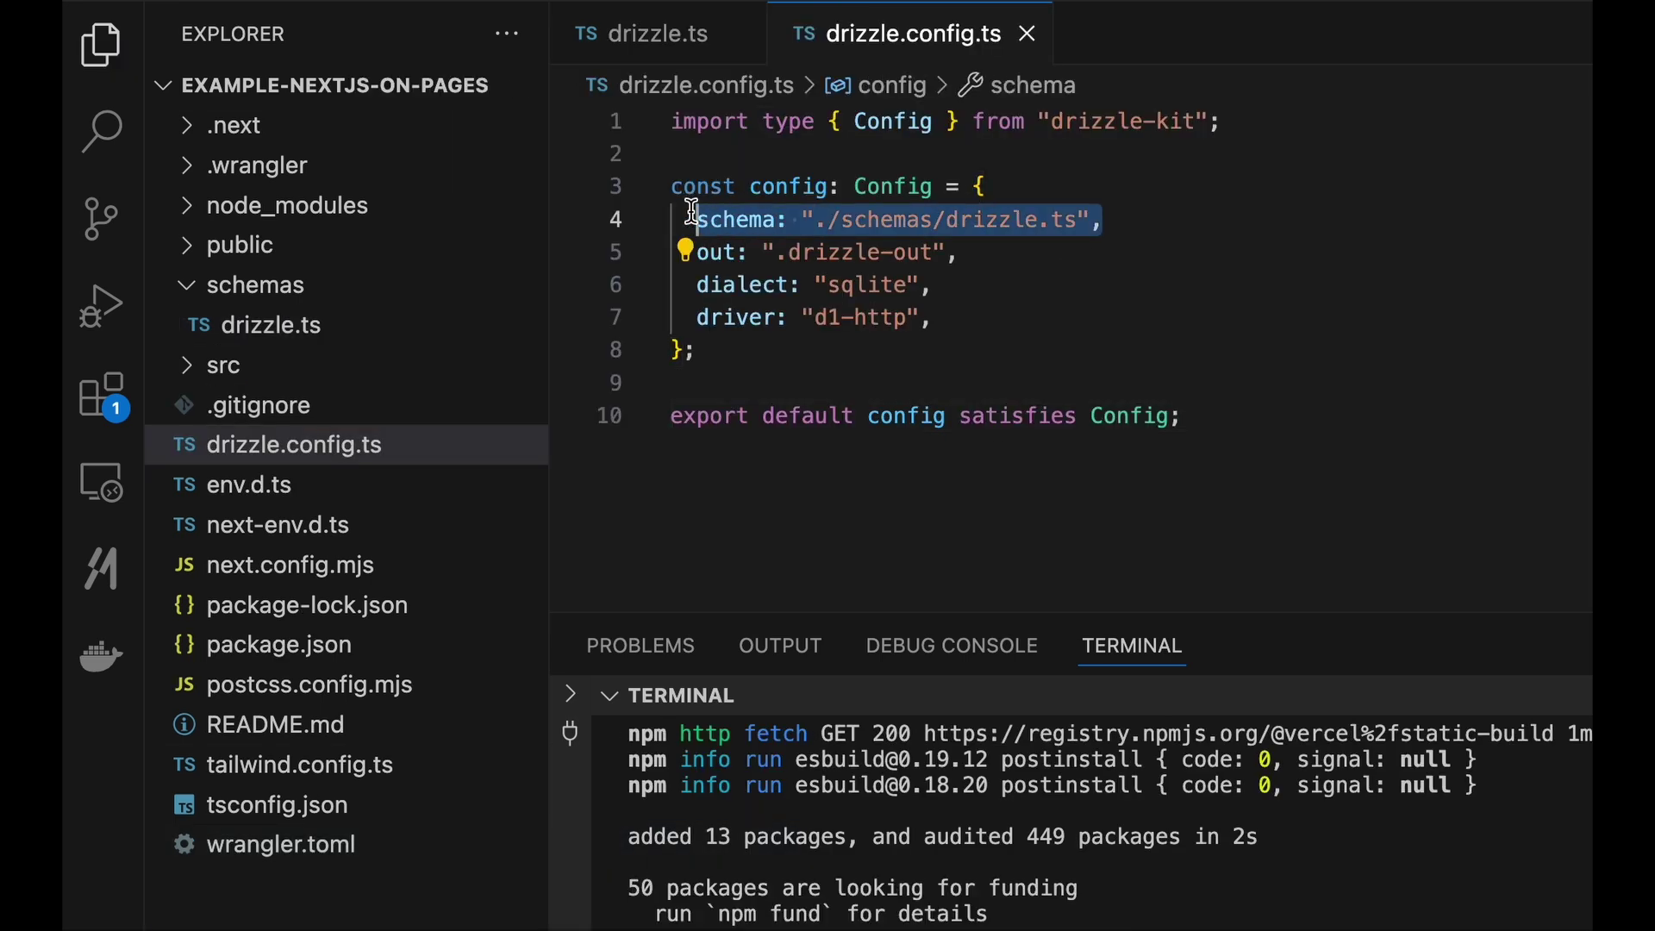
pyautogui.press('cmd+Down')
pyautogui.click(1036, 328)
pyautogui.press('Return')
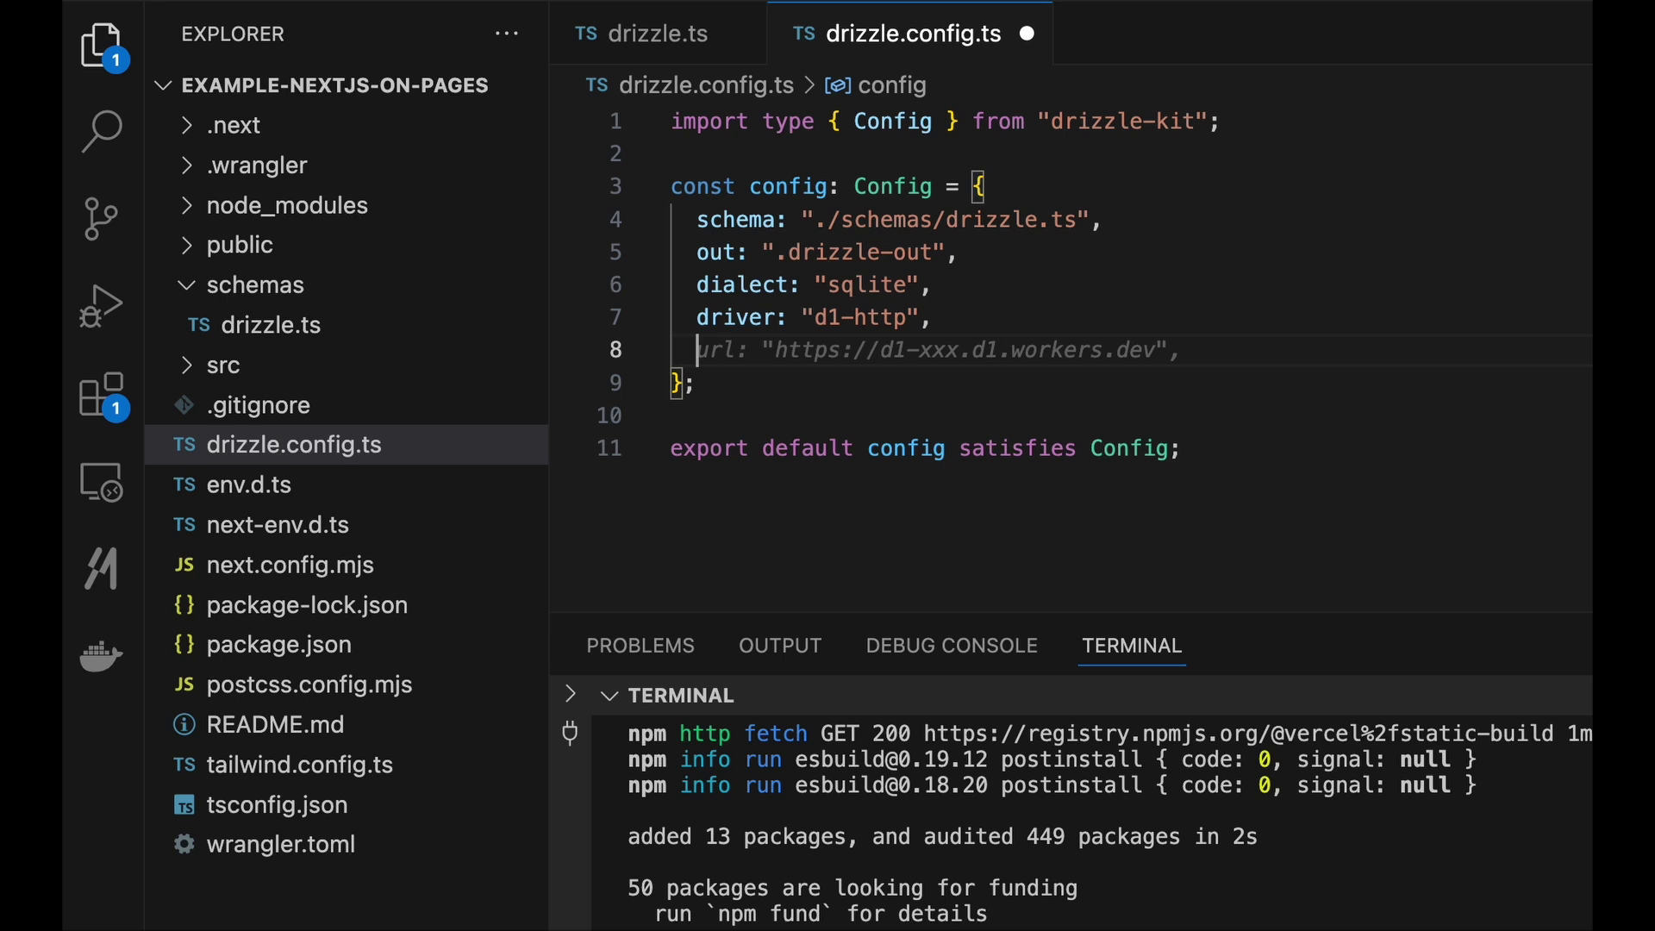
pyautogui.press('cmd+v')
pyautogui.moveTo(897, 422); pyautogui.dragTo(698, 303)
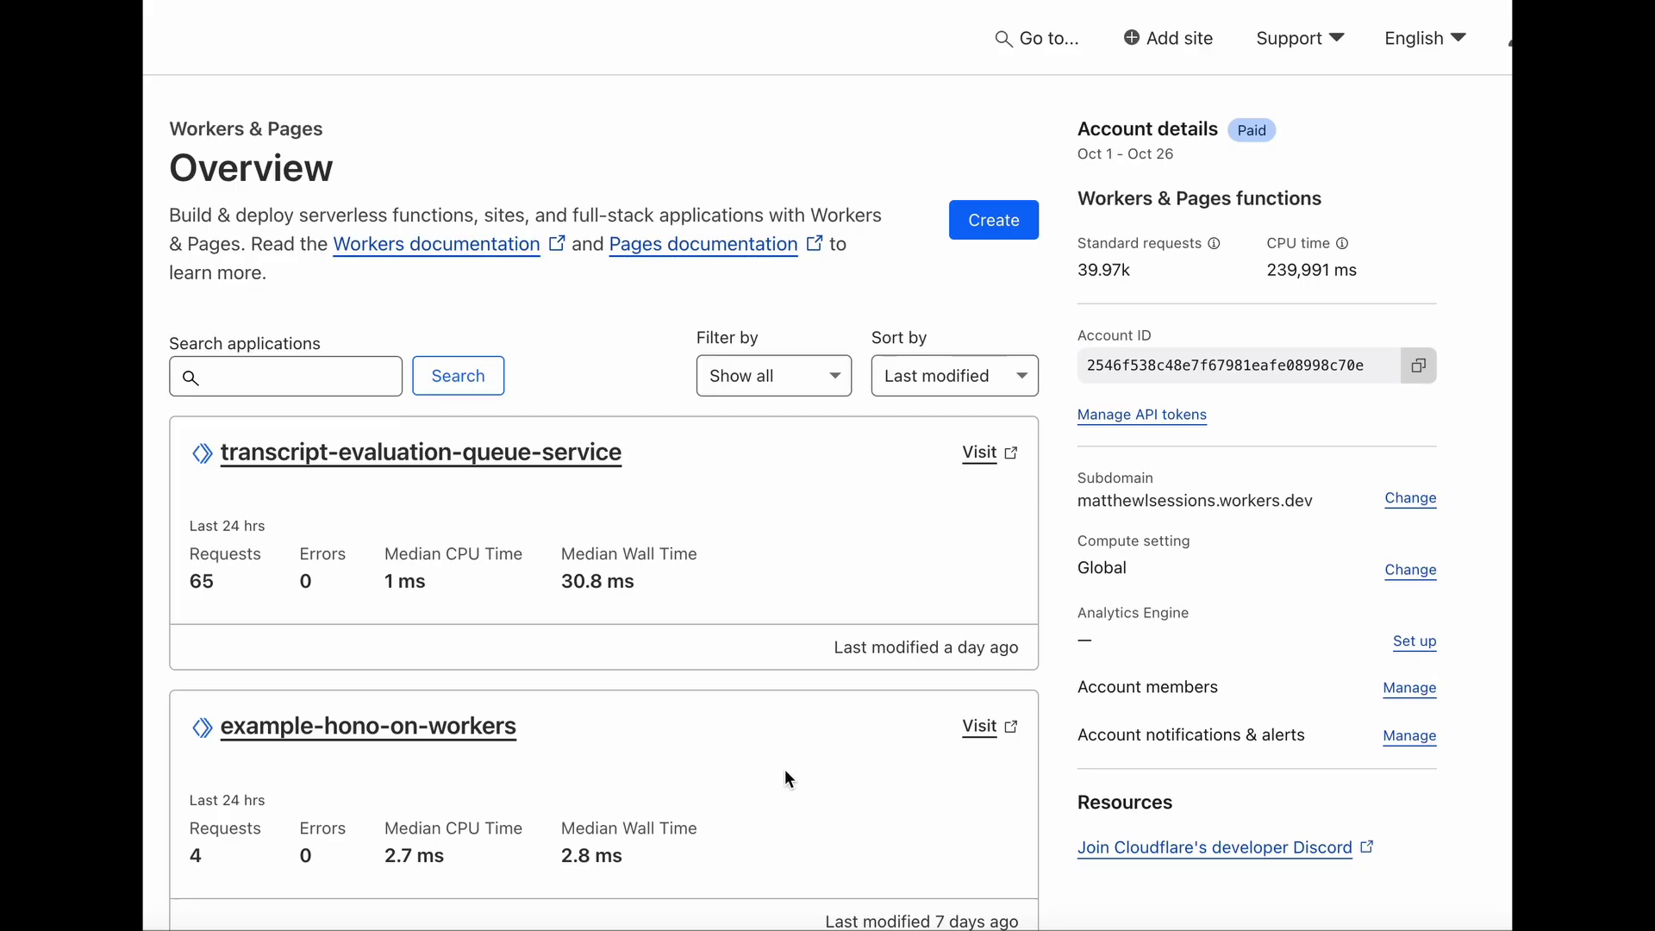
# - Copy the Account ID, then begin a custom API token with Account > D1 set to Edit
pyautogui.moveTo(1160, 349); pyautogui.dragTo(1074, 335)
pyautogui.click(1071, 413)
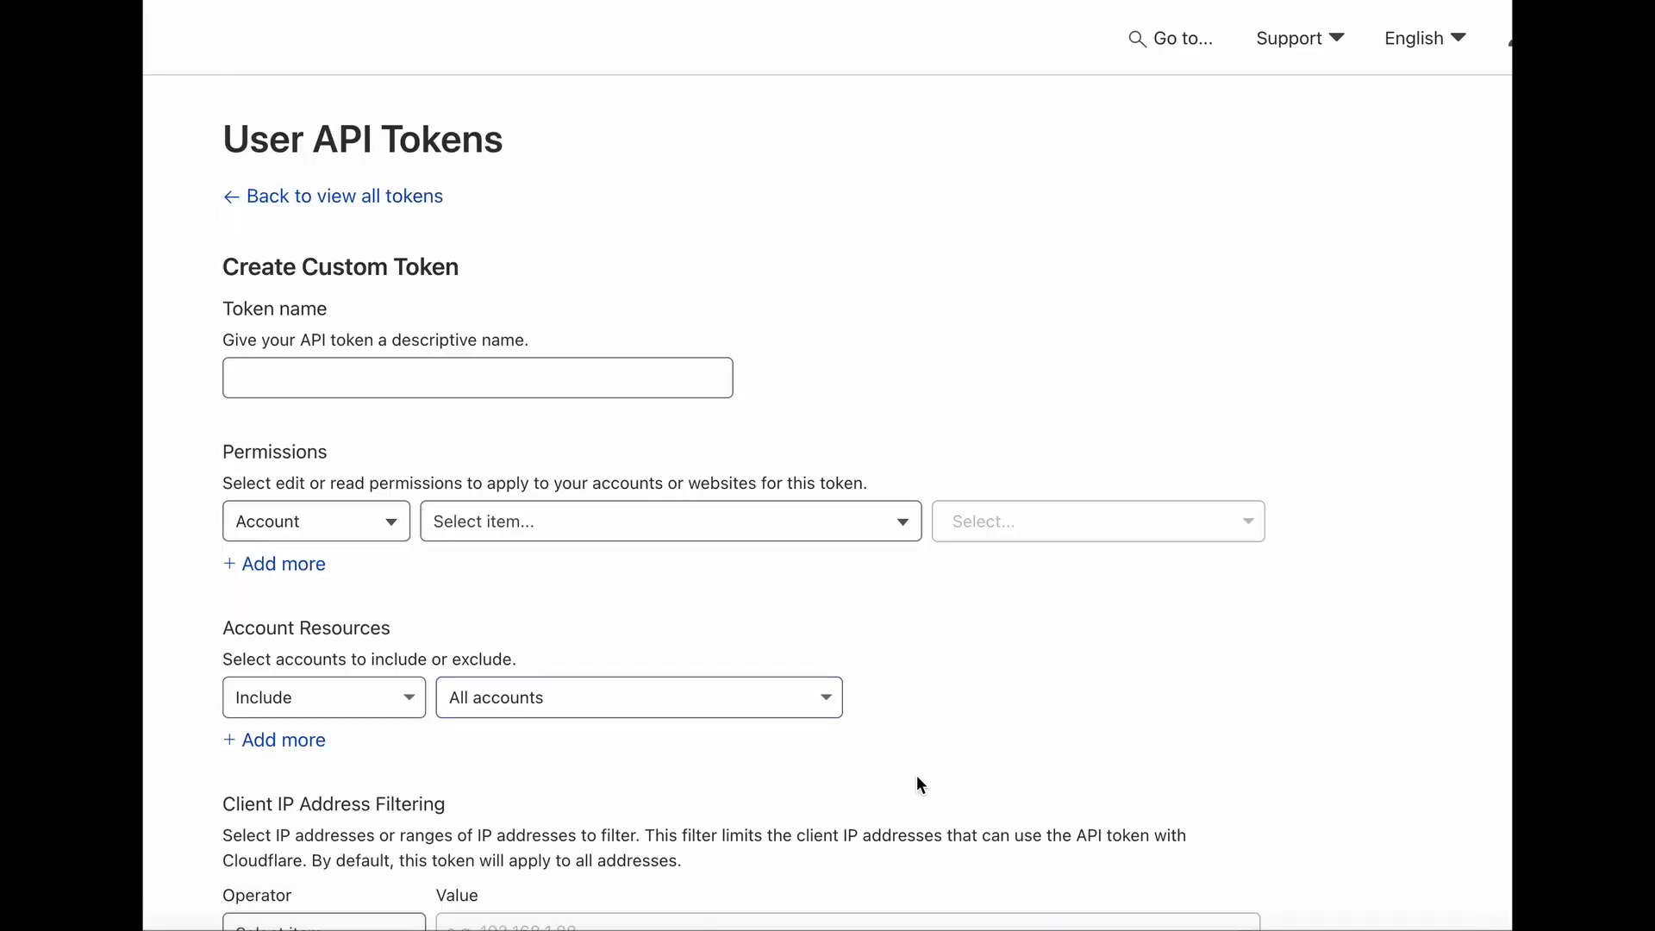
pyautogui.click(672, 521)
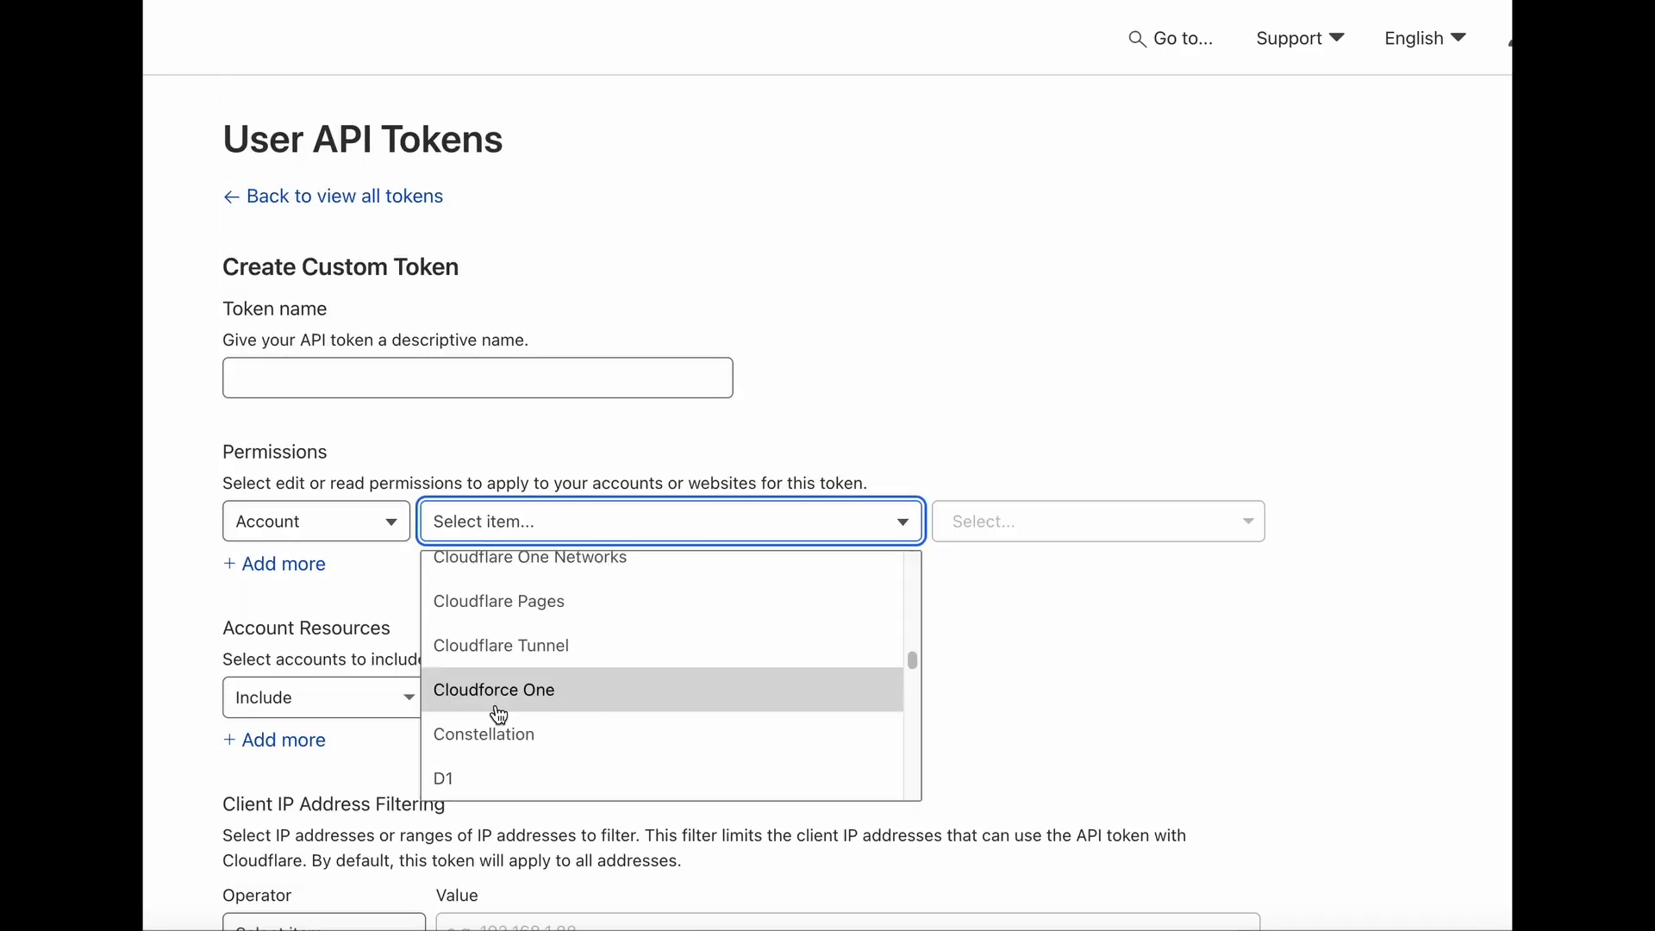
pyautogui.click(444, 776)
pyautogui.click(1098, 521)
pyautogui.click(979, 629)
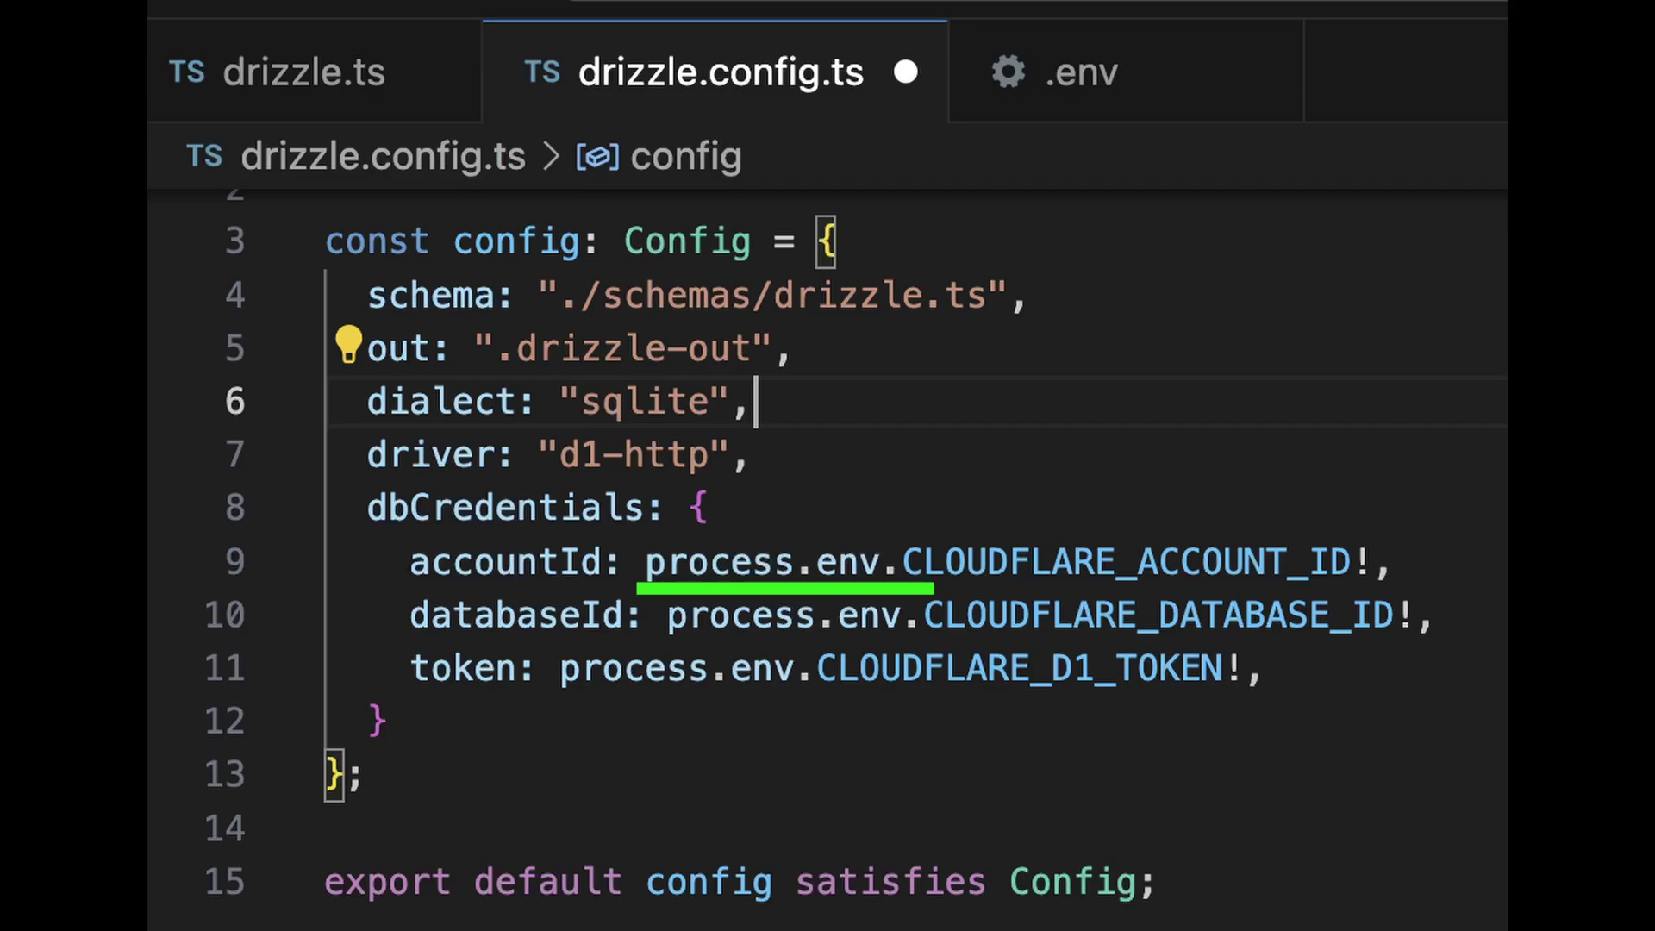
# - Add the three drizzle scripts to package.json and generate the schema migration via drizzle:generate
pyautogui.click(355, 668)
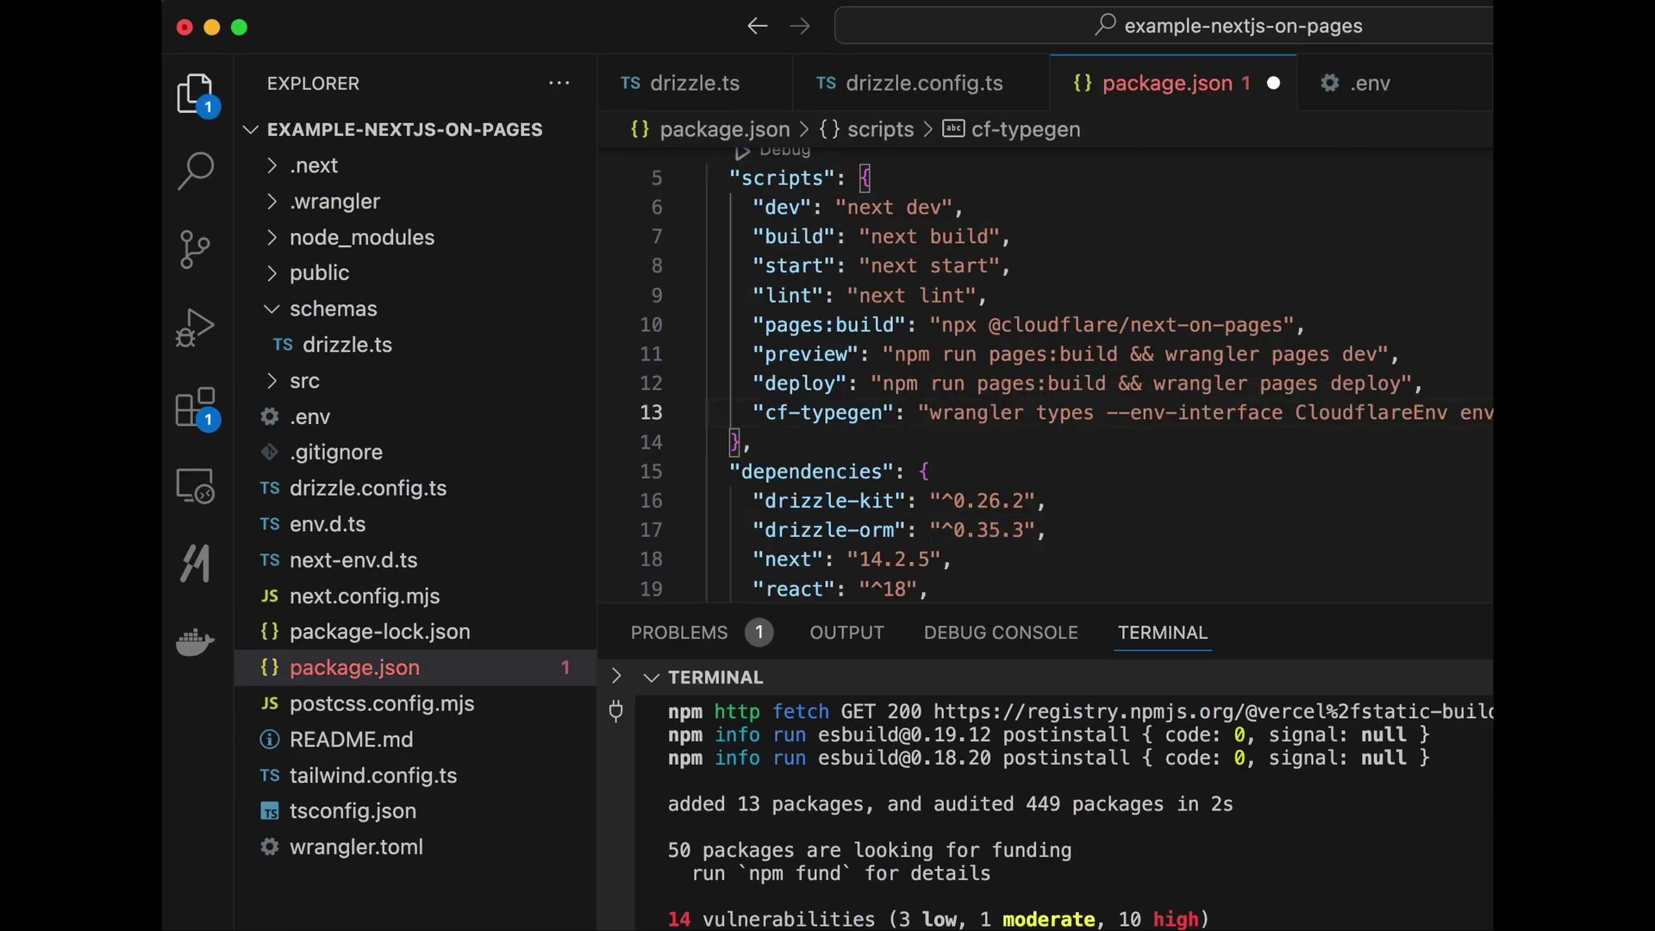
pyautogui.write('"drizzle:generate": "drizzle-kit generate", "drizzle:migrate": "drizzle-kit migrate", "drizzle:dev": "drizzle-kit studio"')
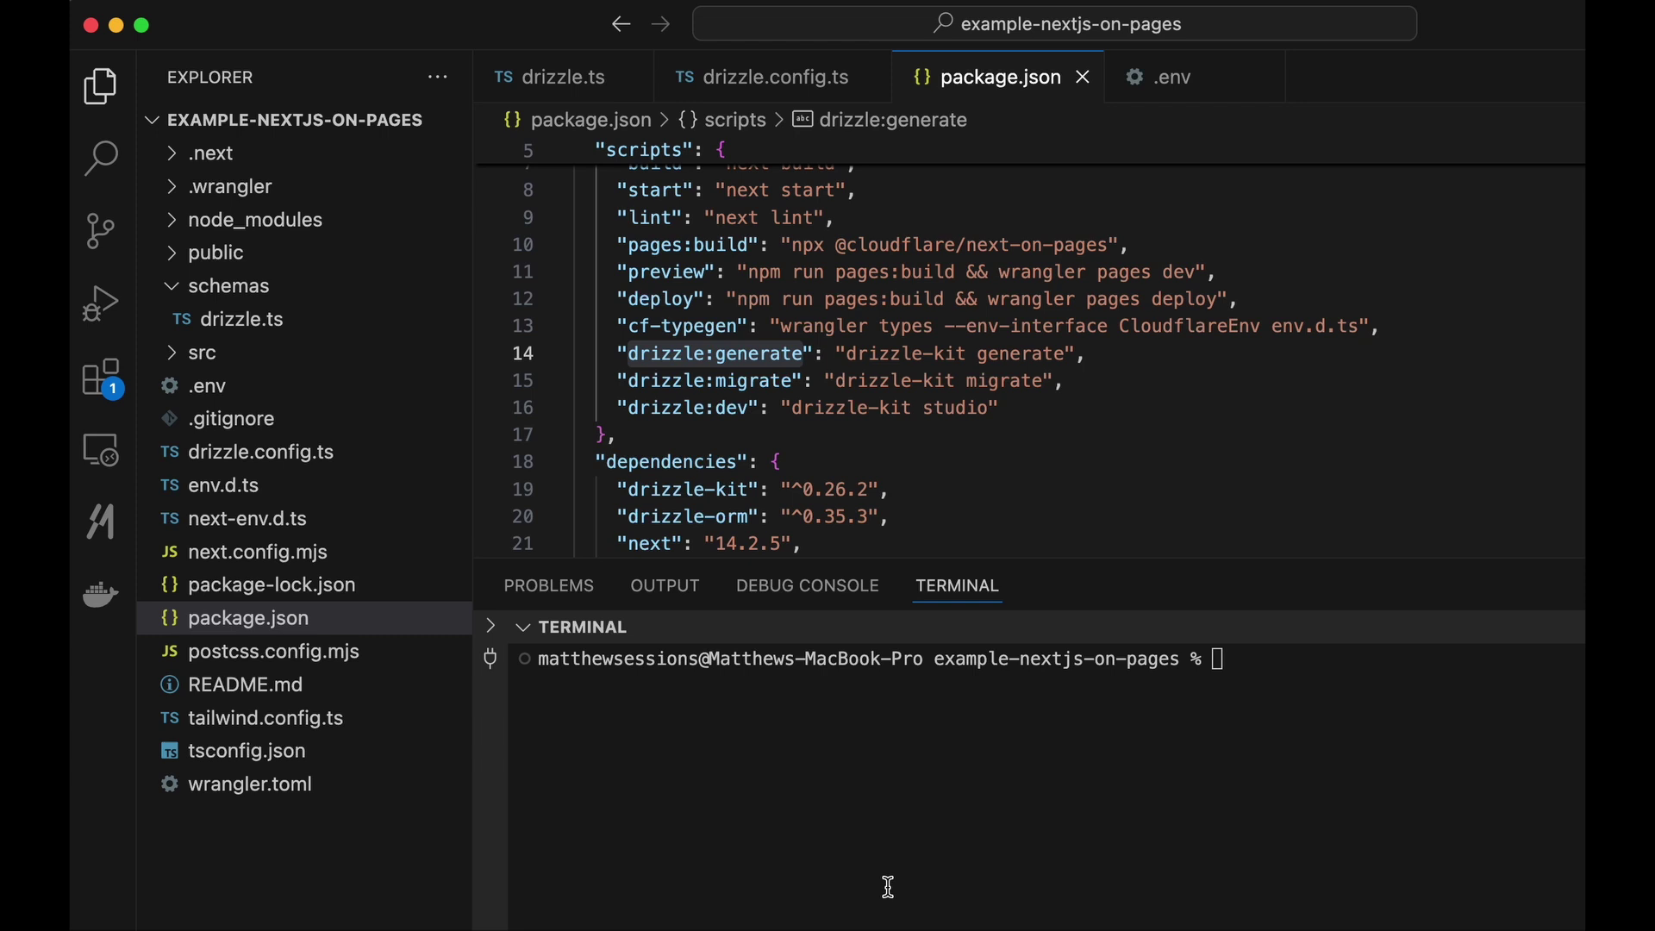
pyautogui.write('npm run')
pyautogui.write('drizzle:generate')
pyautogui.press('Return')
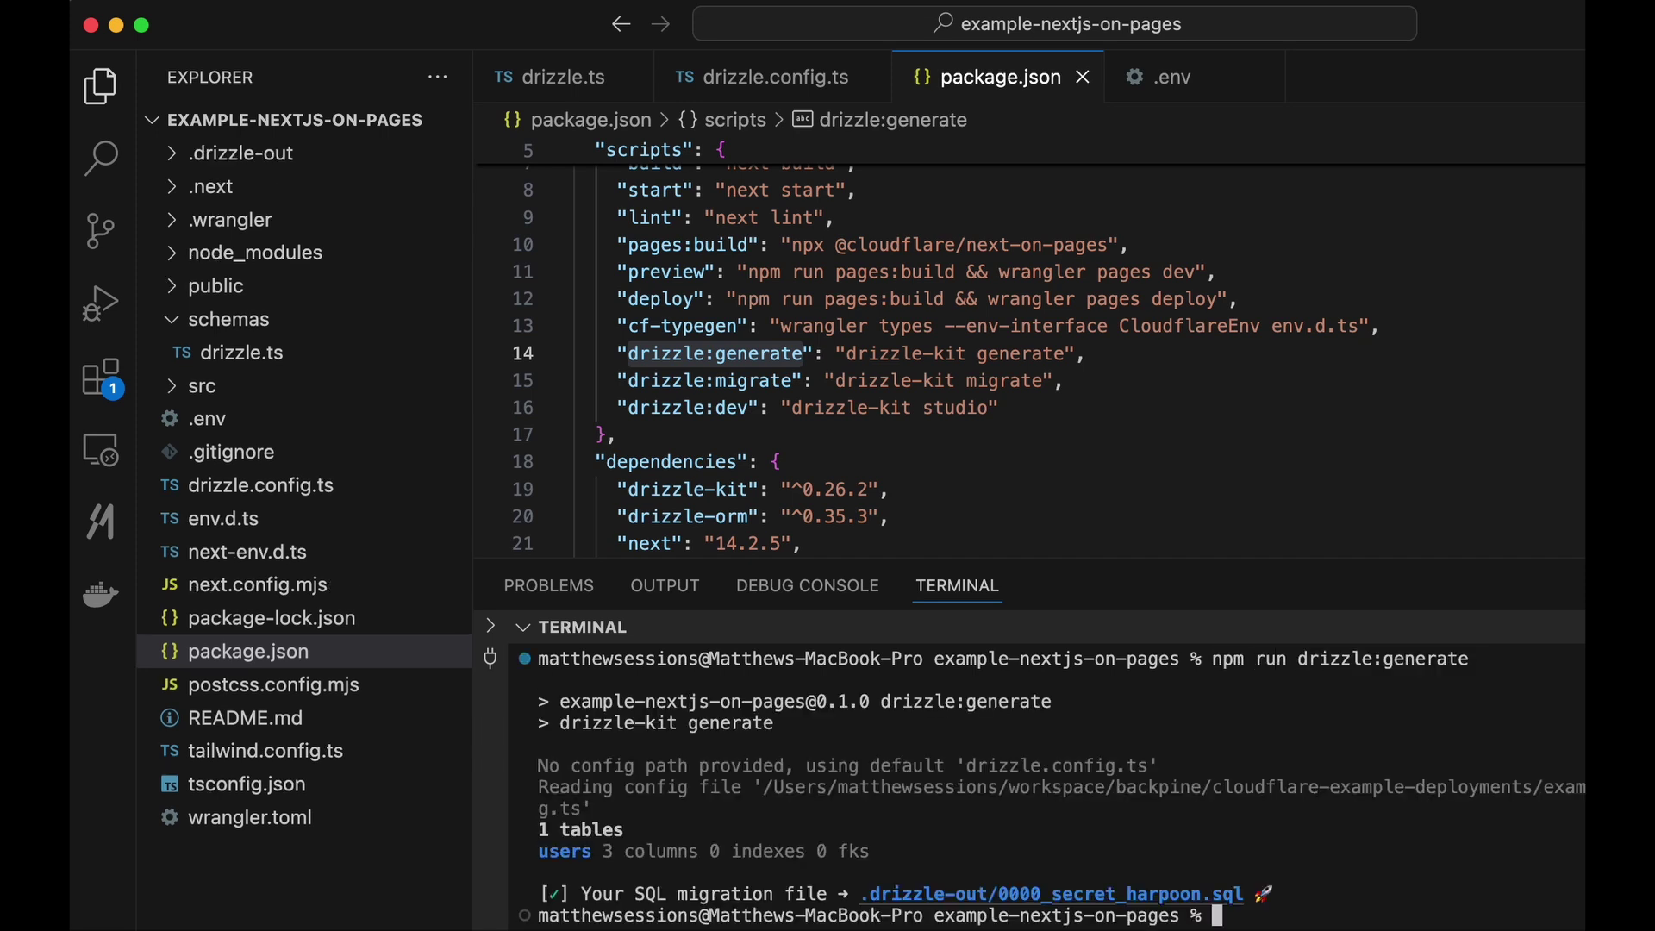
# - Review the generated SQL in .drizzle-out, run drizzle:migrate, and check the users table in my-db
pyautogui.click(241, 152)
pyautogui.click(319, 220)
pyautogui.moveTo(551, 304); pyautogui.dragTo(542, 143)
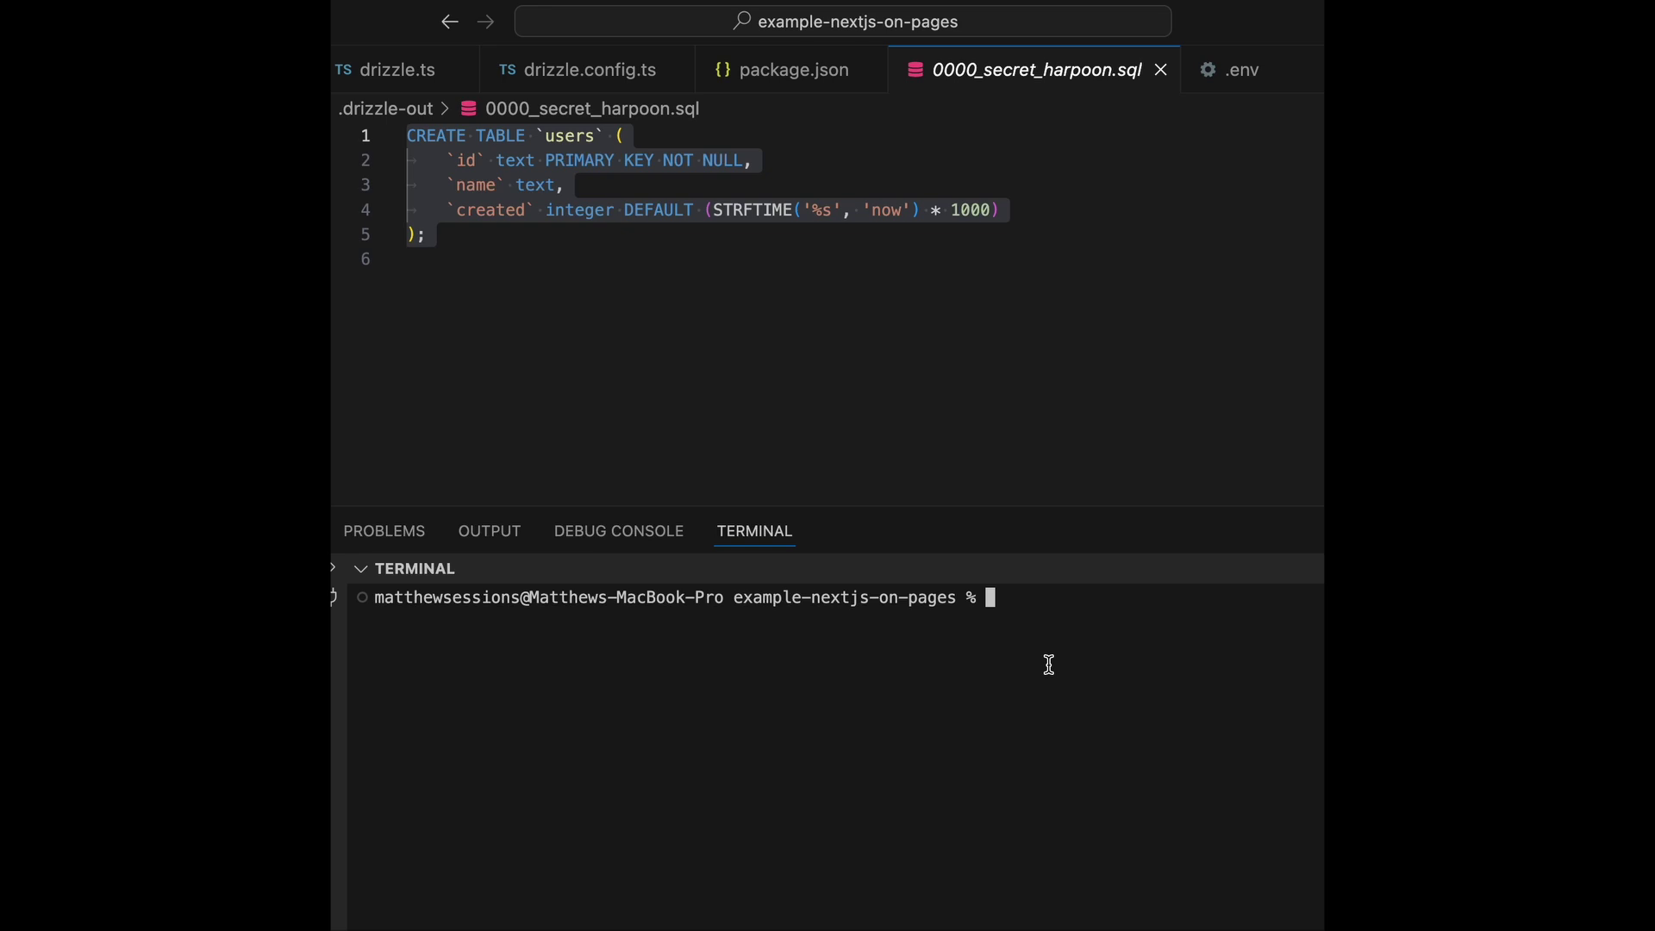
pyautogui.write('npm run')
pyautogui.write('drizzle:migrate')
pyautogui.press('Return')
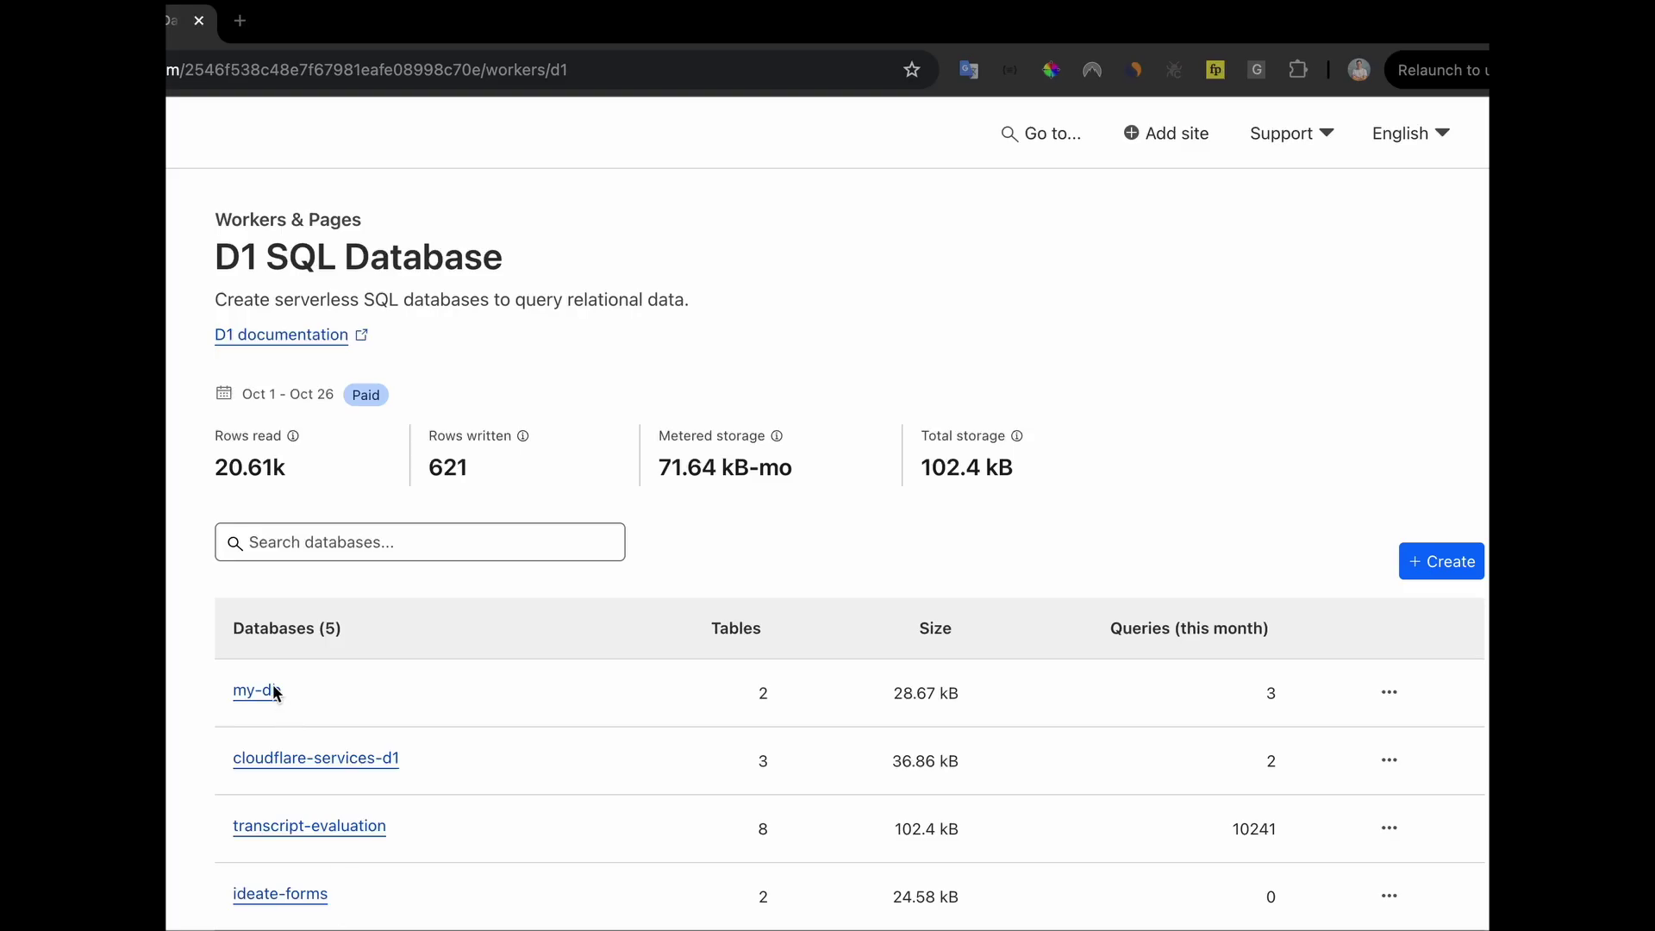
pyautogui.click(254, 687)
pyautogui.moveTo(283, 765); pyautogui.dragTo(226, 758)
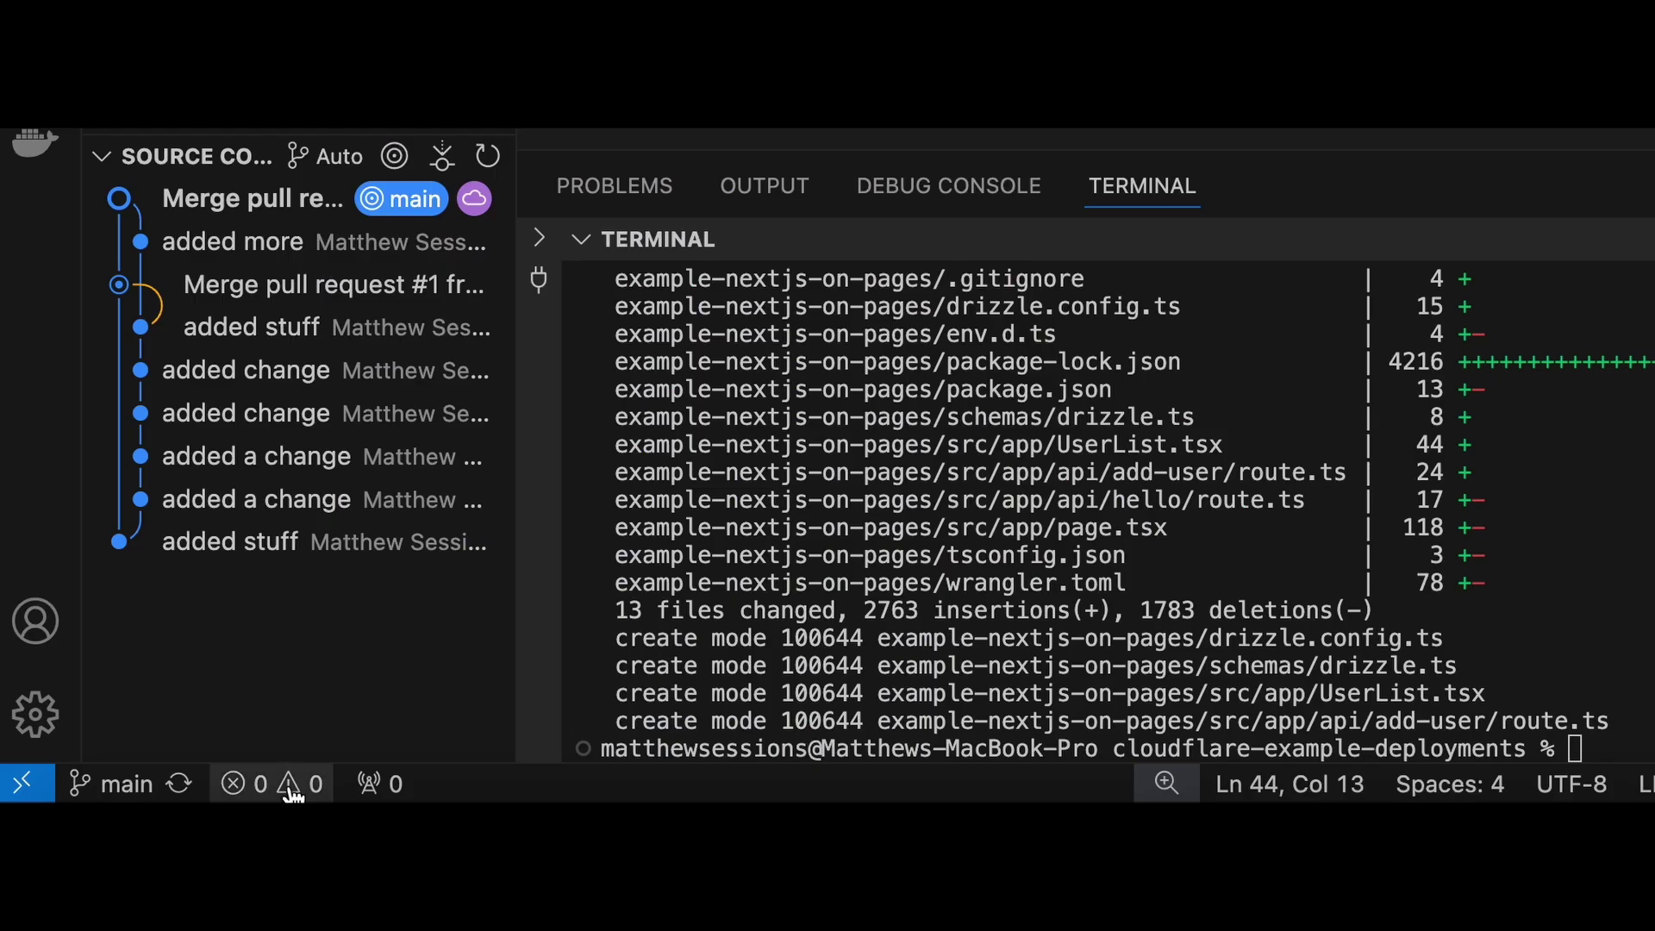
# - Push the committed changes, then add 'new user' on the deployed next.backpine.com site
pyautogui.click(179, 784)
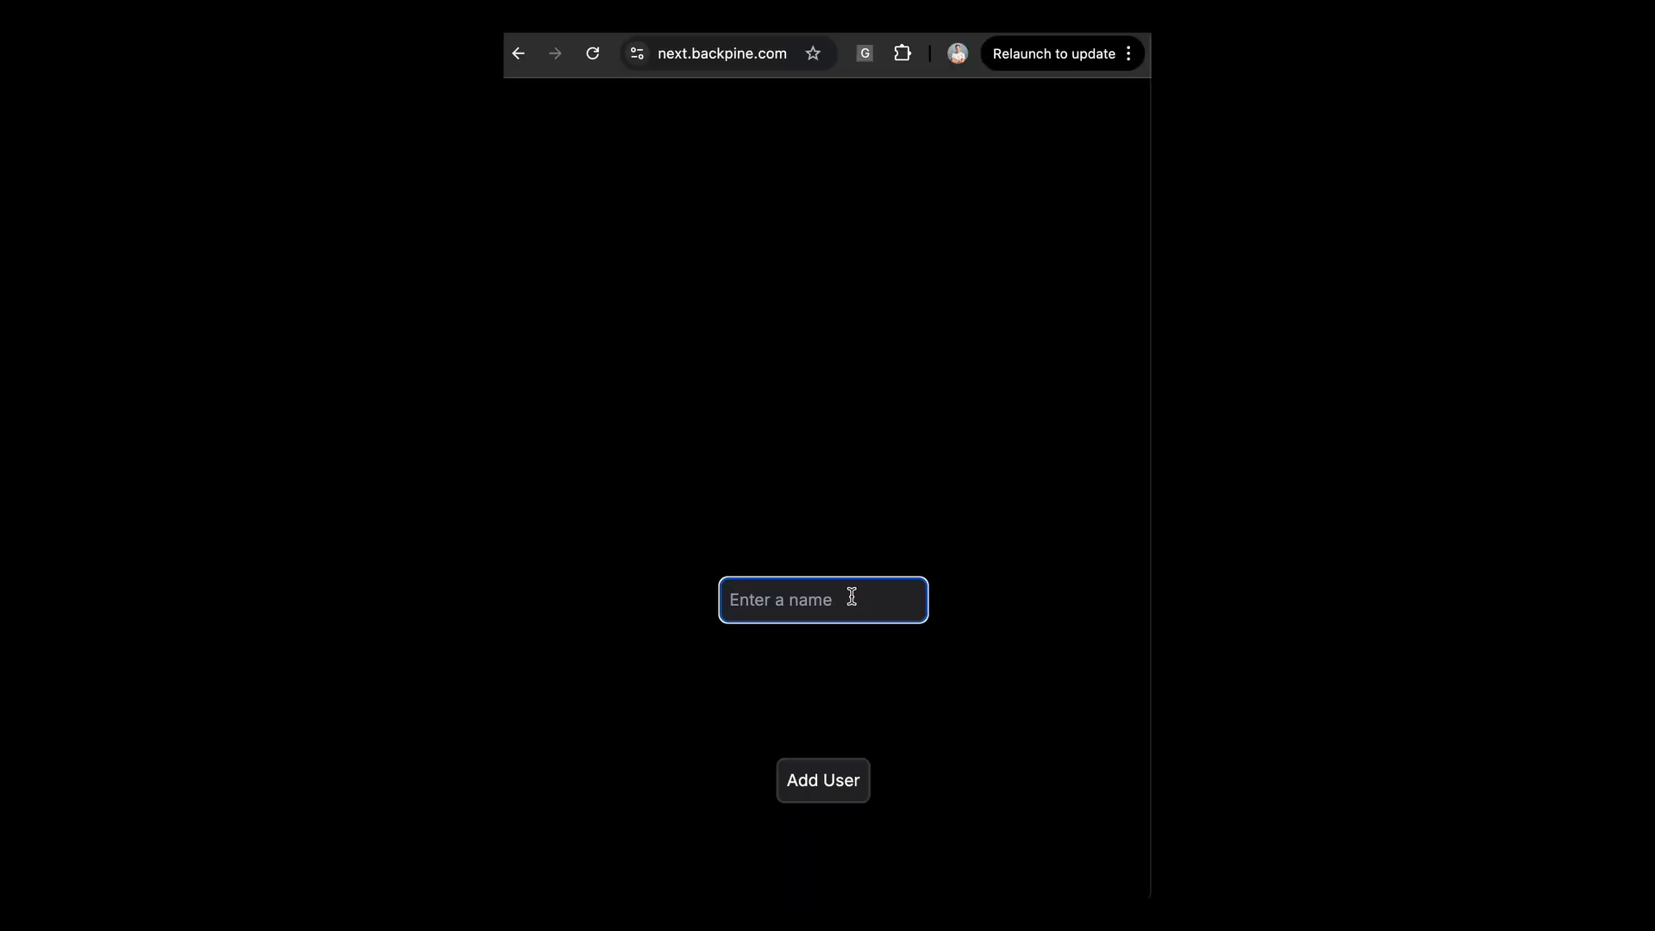
pyautogui.write('new user')
pyautogui.click(835, 779)
# - Add 'user two' and reload the page to confirm both users persisted
pyautogui.click(827, 598)
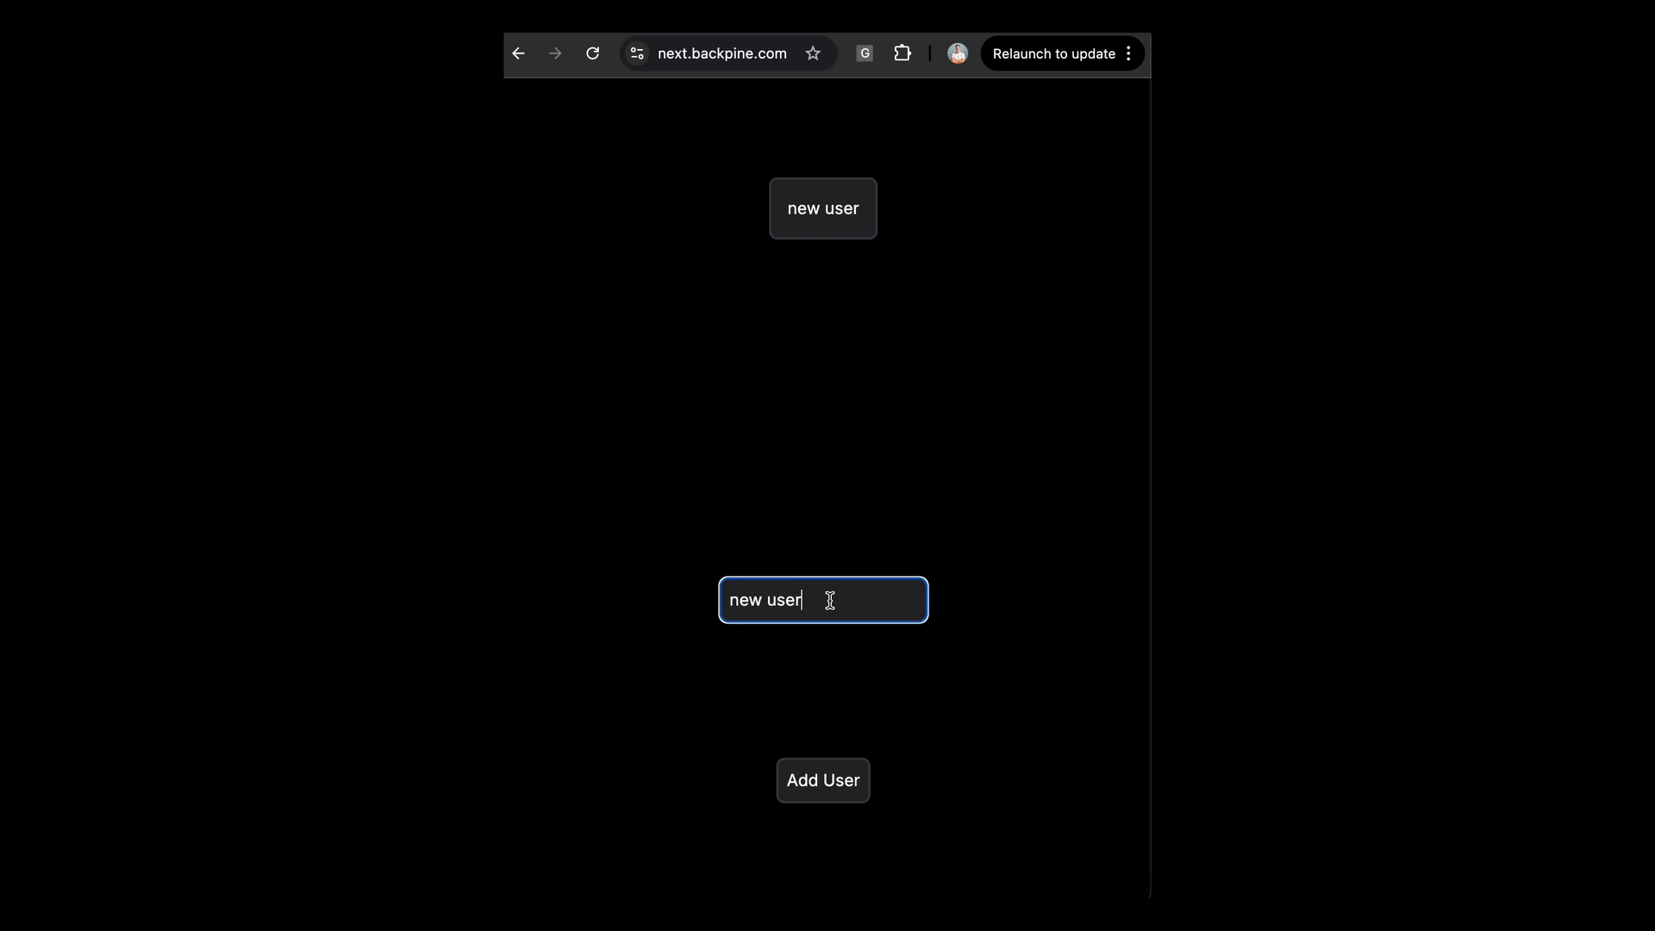
pyautogui.press('super+a')
pyautogui.write('user two')
pyautogui.click(826, 781)
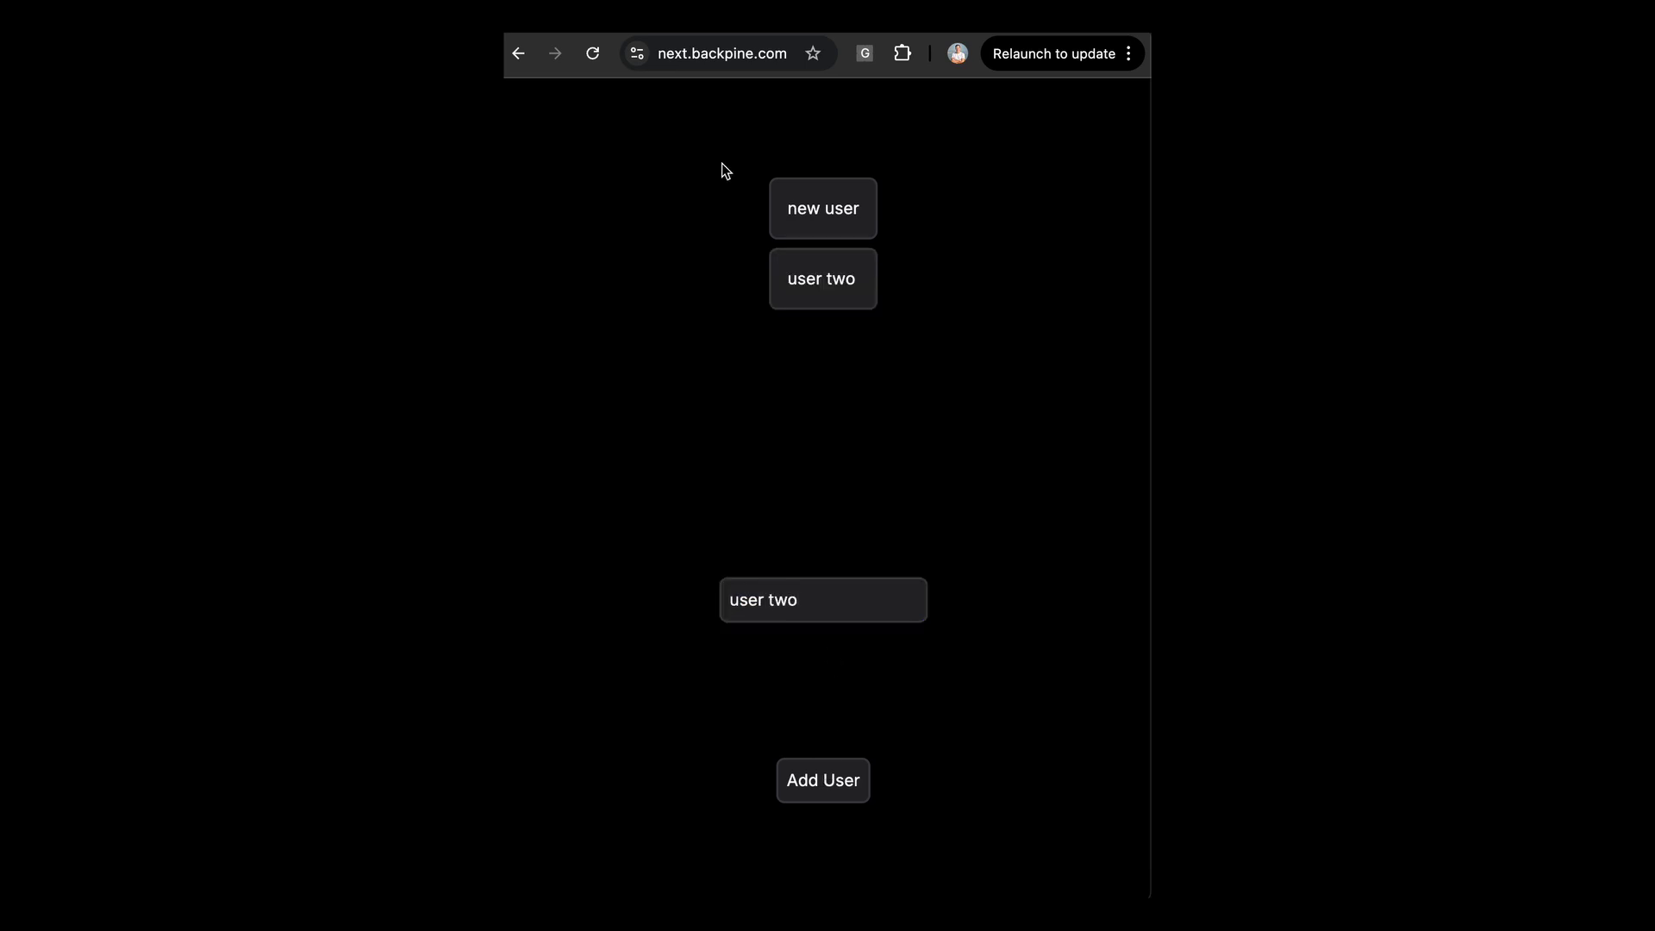
pyautogui.click(593, 54)
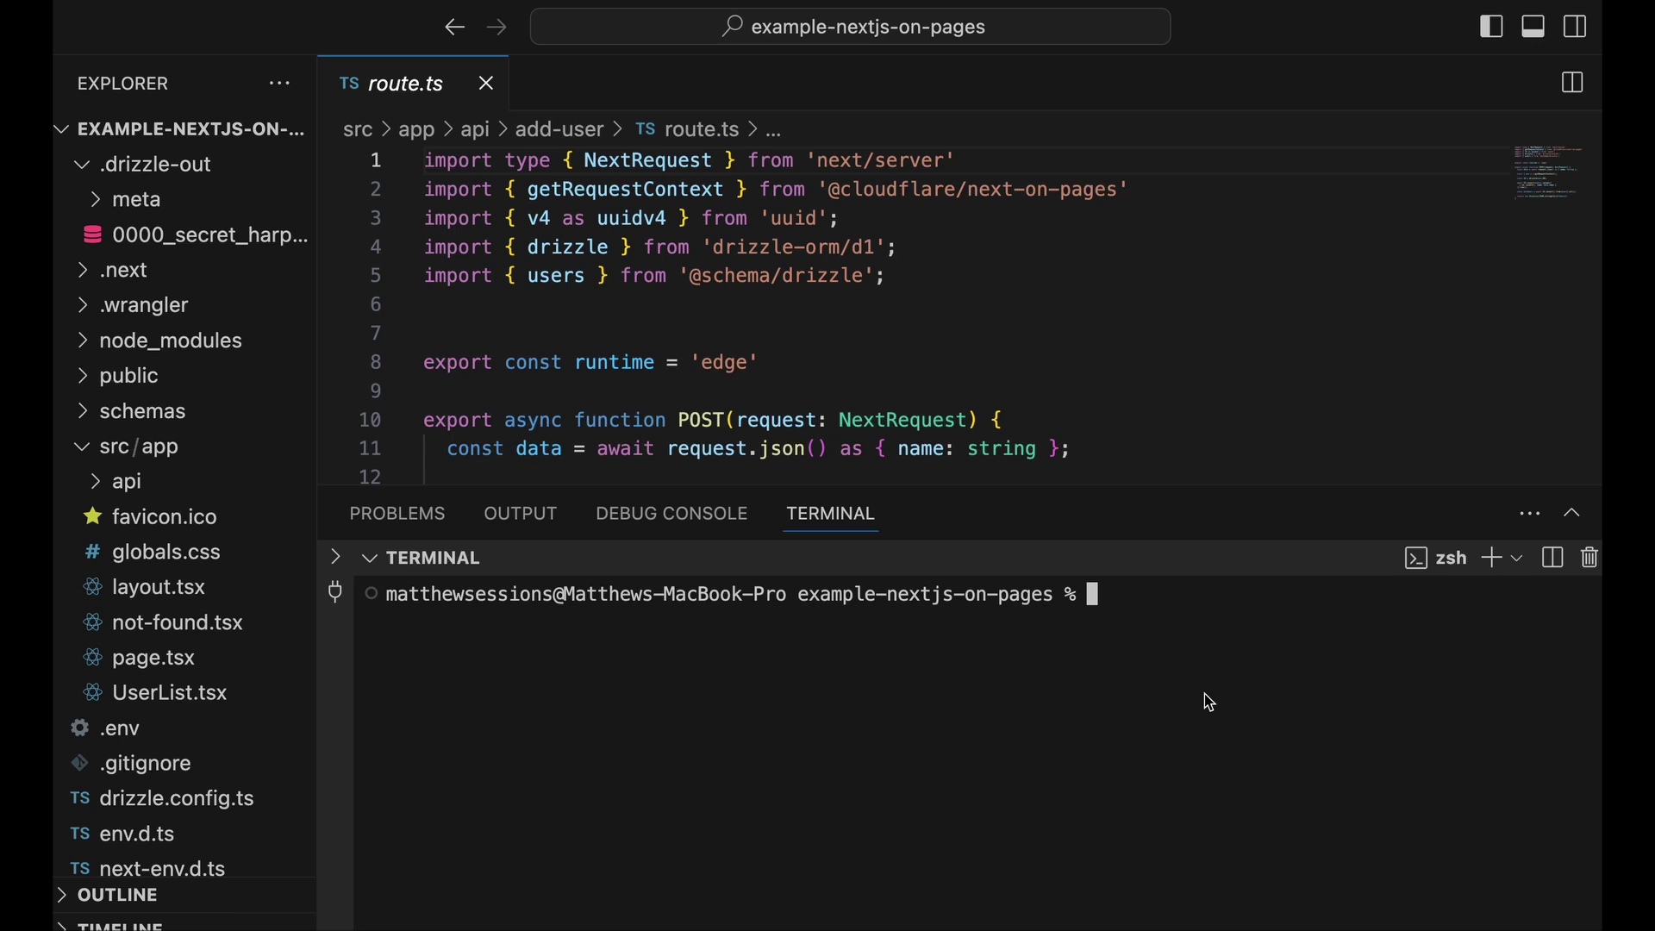
# - Start the Next.js dev server with npm run dev and open localhost:3000
pyautogui.write('npm run dev')
pyautogui.press('Return')
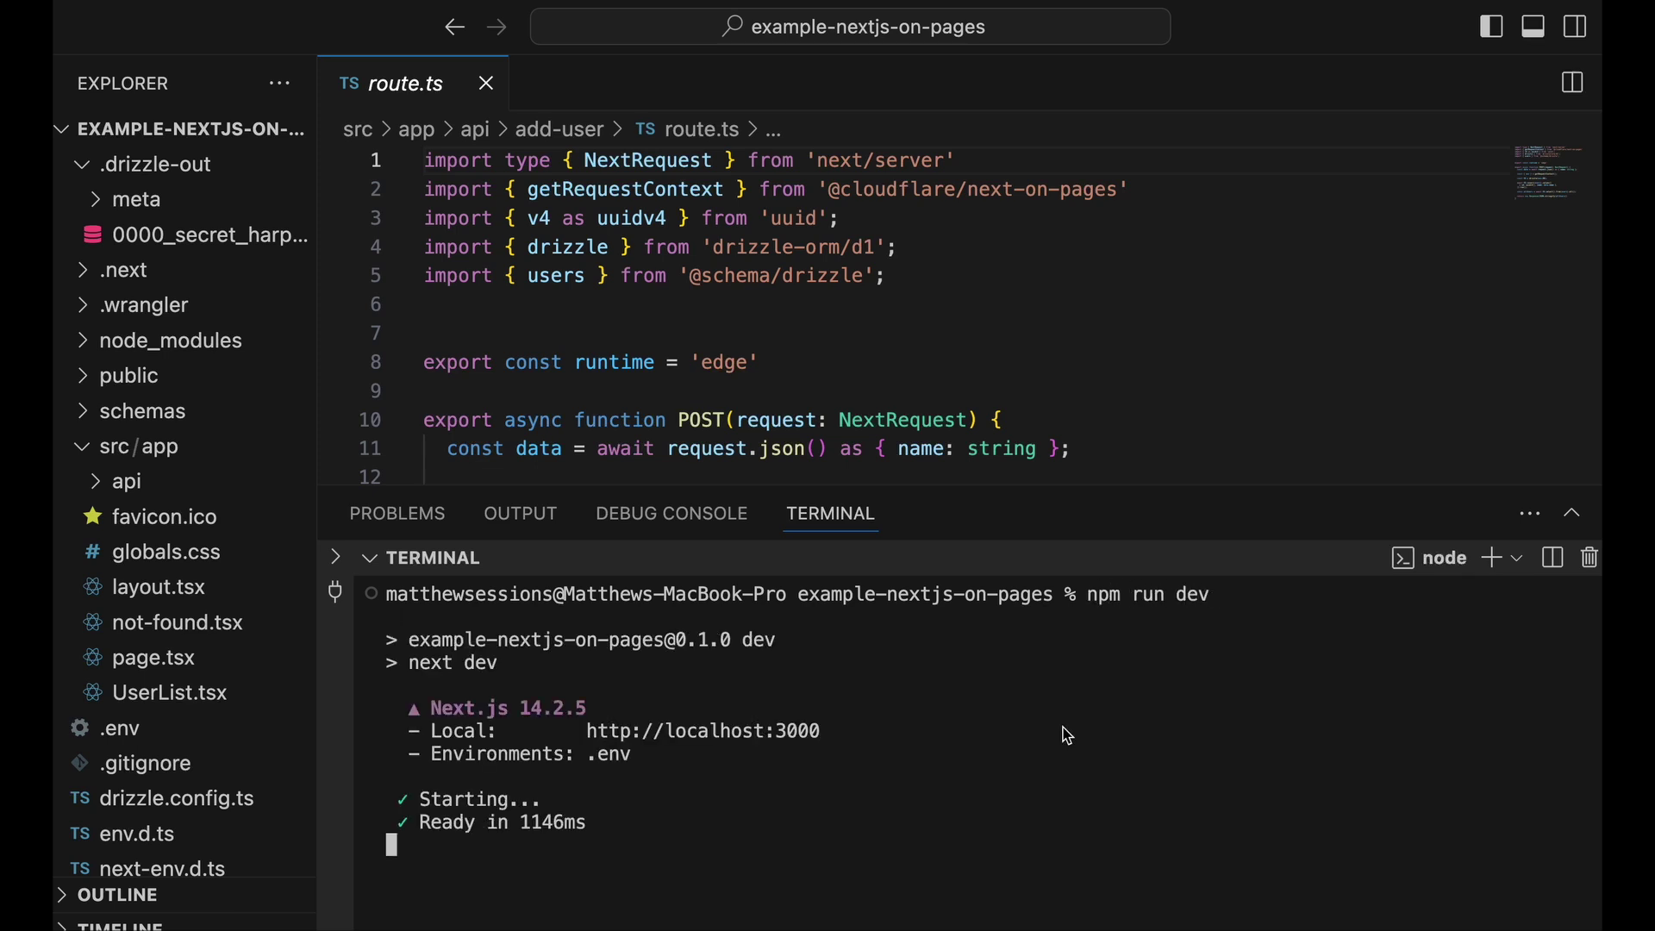
pyautogui.keyDown('super'); pyautogui.click(787, 730); pyautogui.keyUp('super')
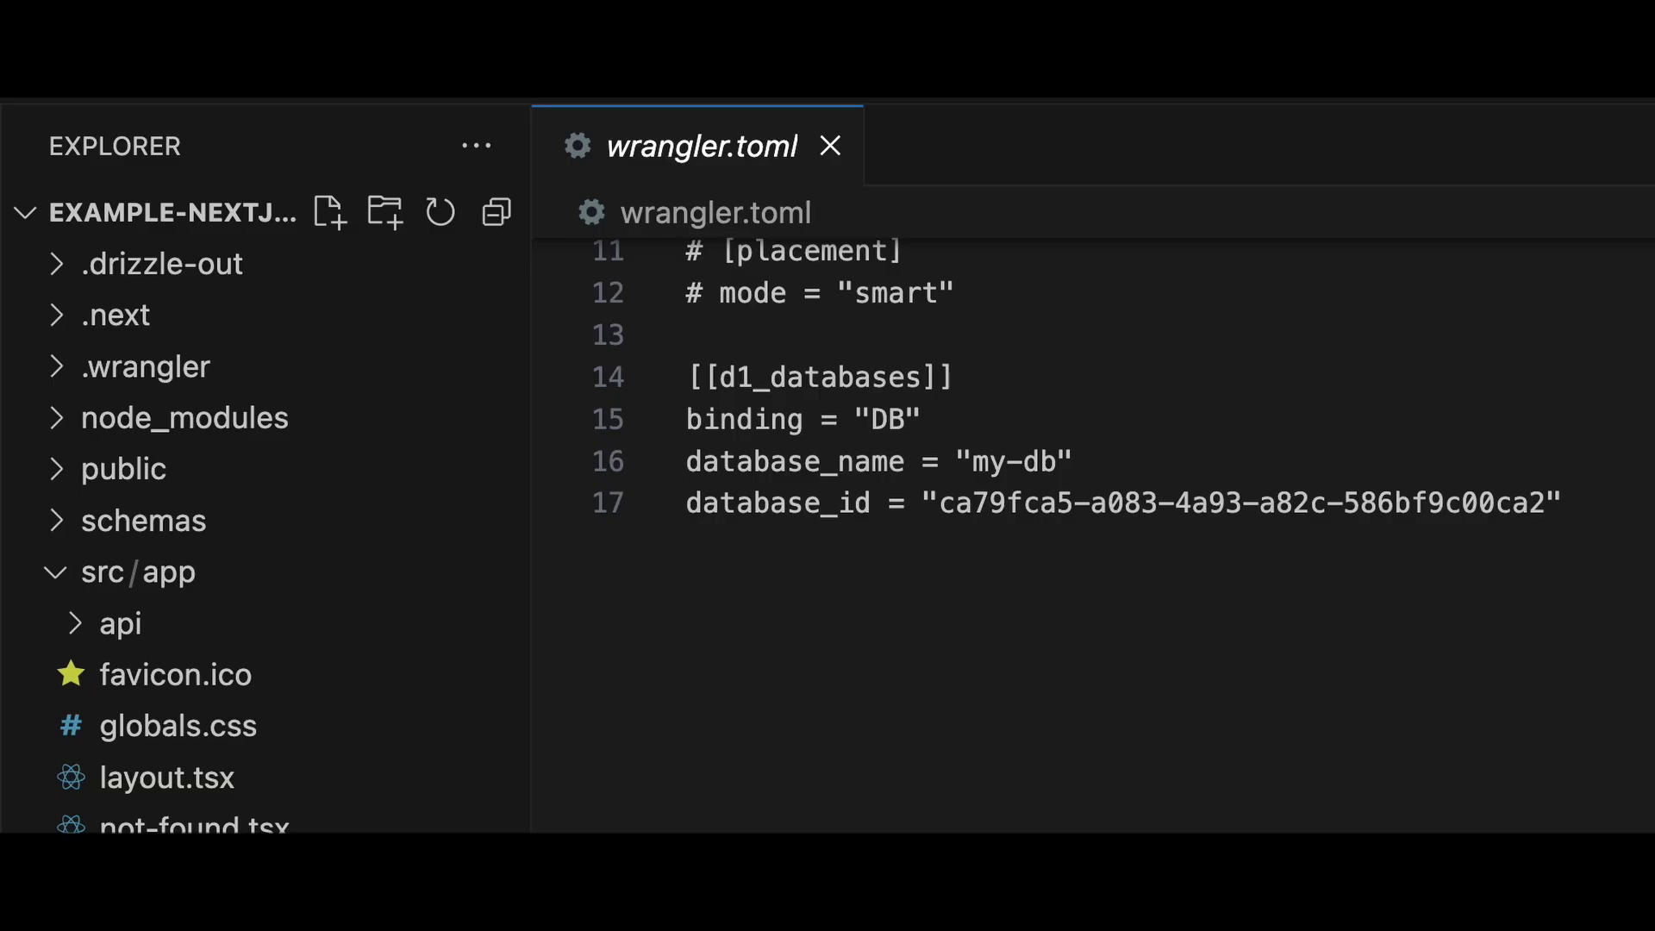
# - Add migrations_dir = ".drizzle-out" to wrangler.toml and apply the migration to local my-db
pyautogui.click(1581, 501)
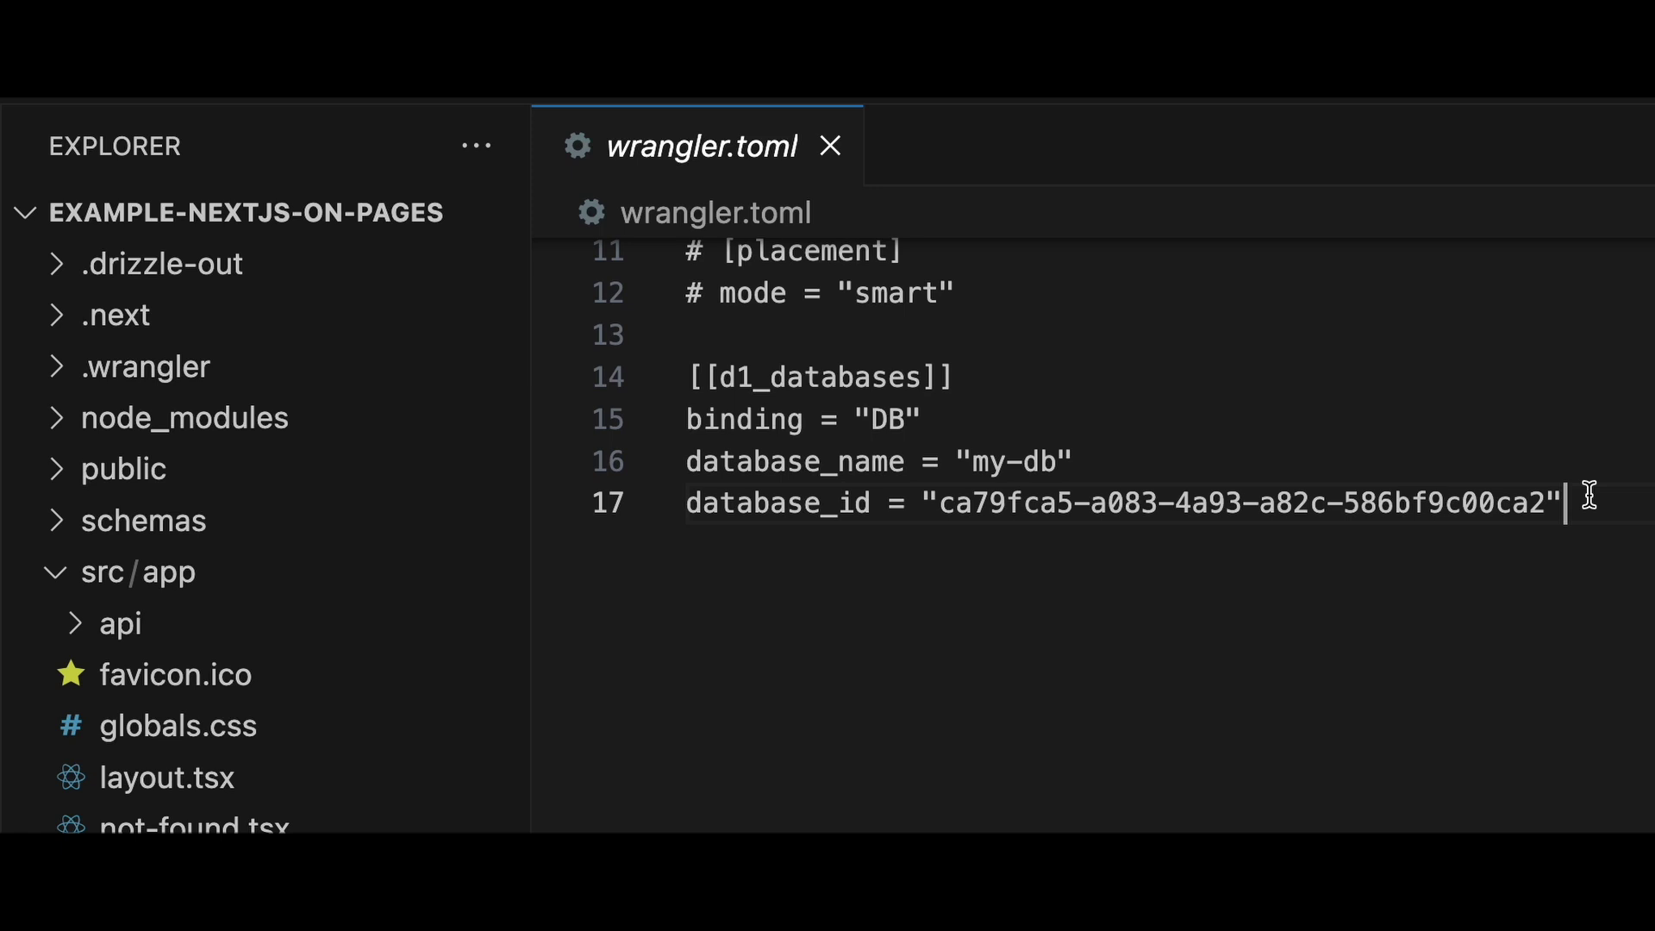
pyautogui.press('Return')
pyautogui.press('Tab')
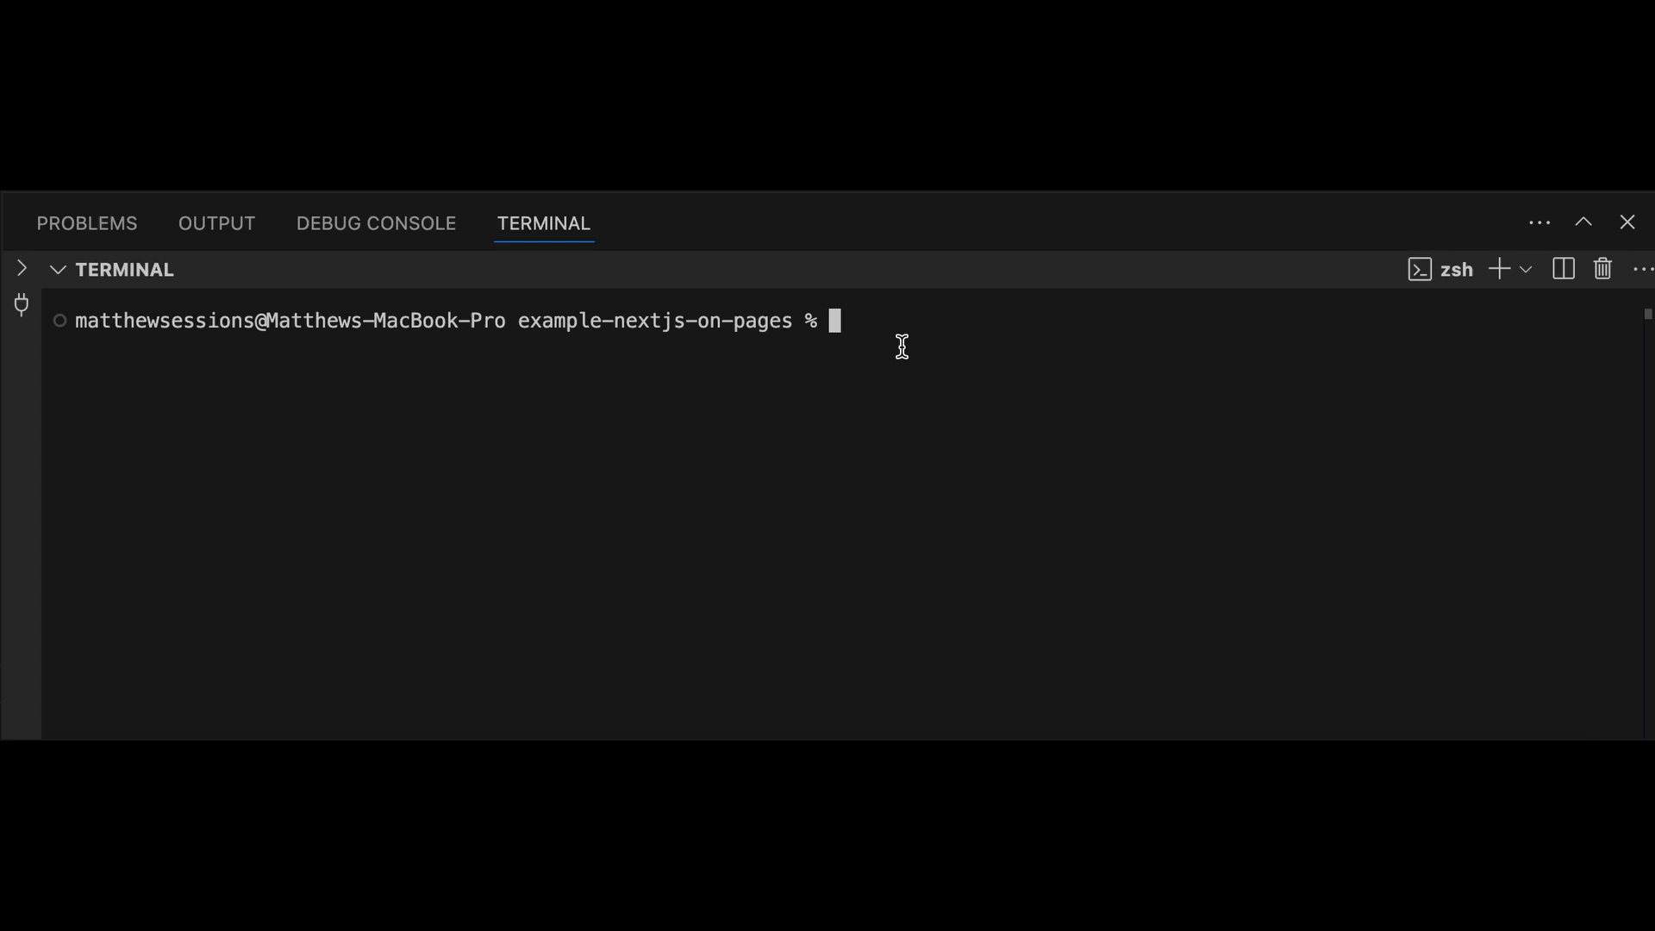
pyautogui.write('wrangler d1 migrations apply my-db --local')
pyautogui.press('Return')
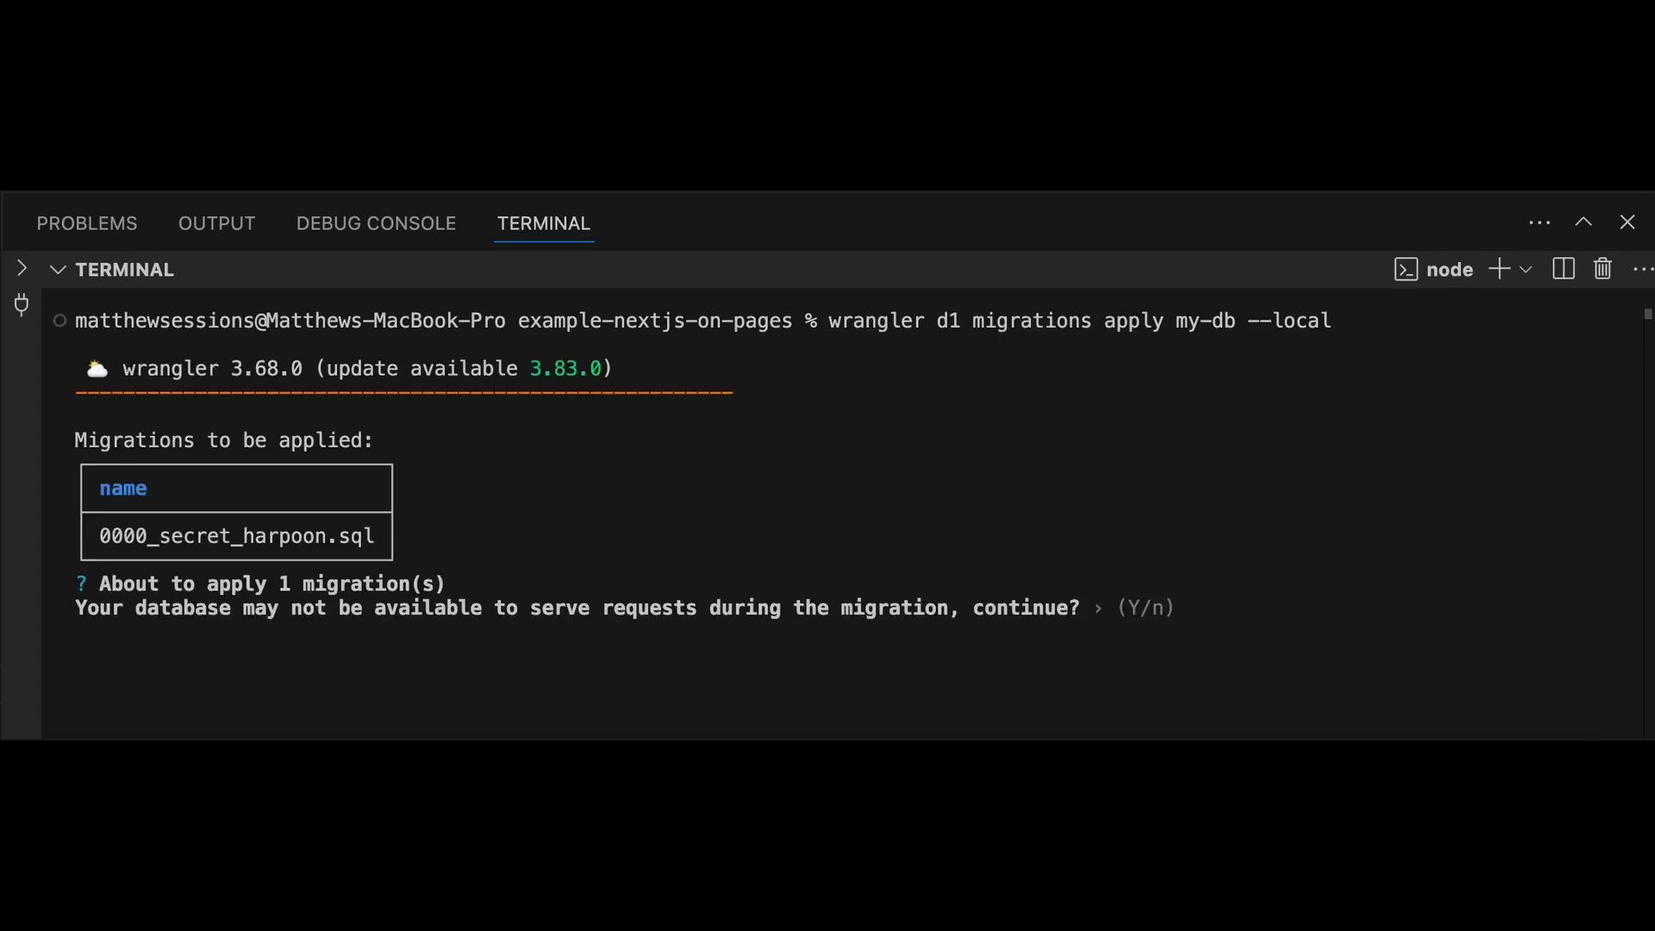
pyautogui.press('Return')
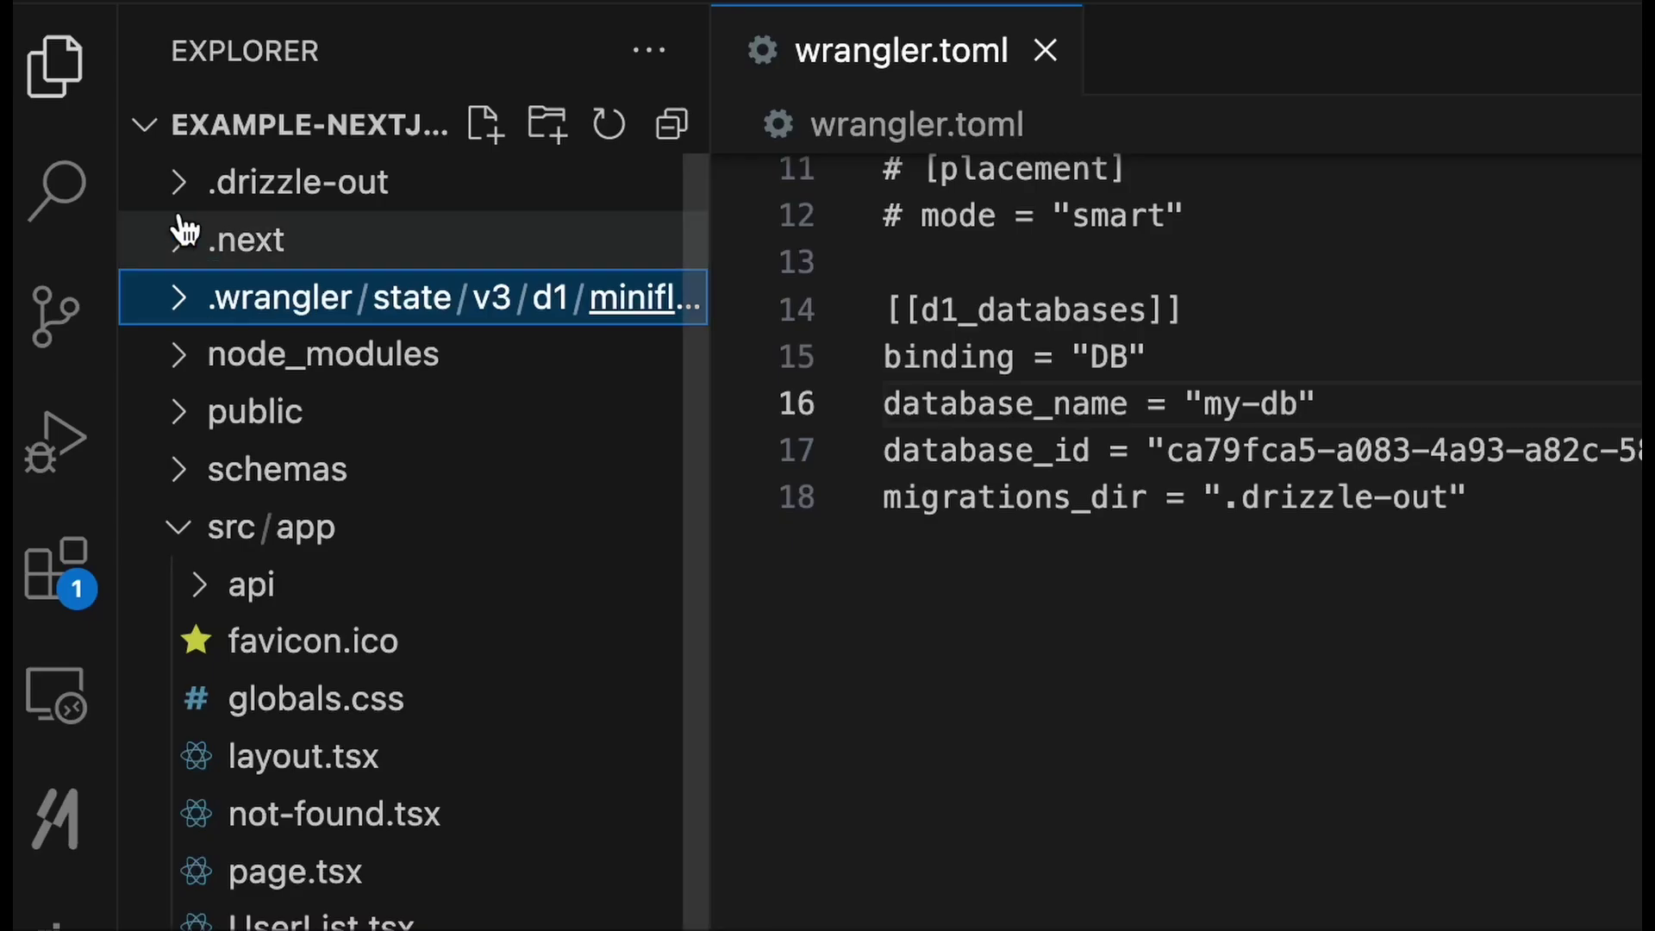
pyautogui.click(183, 302)
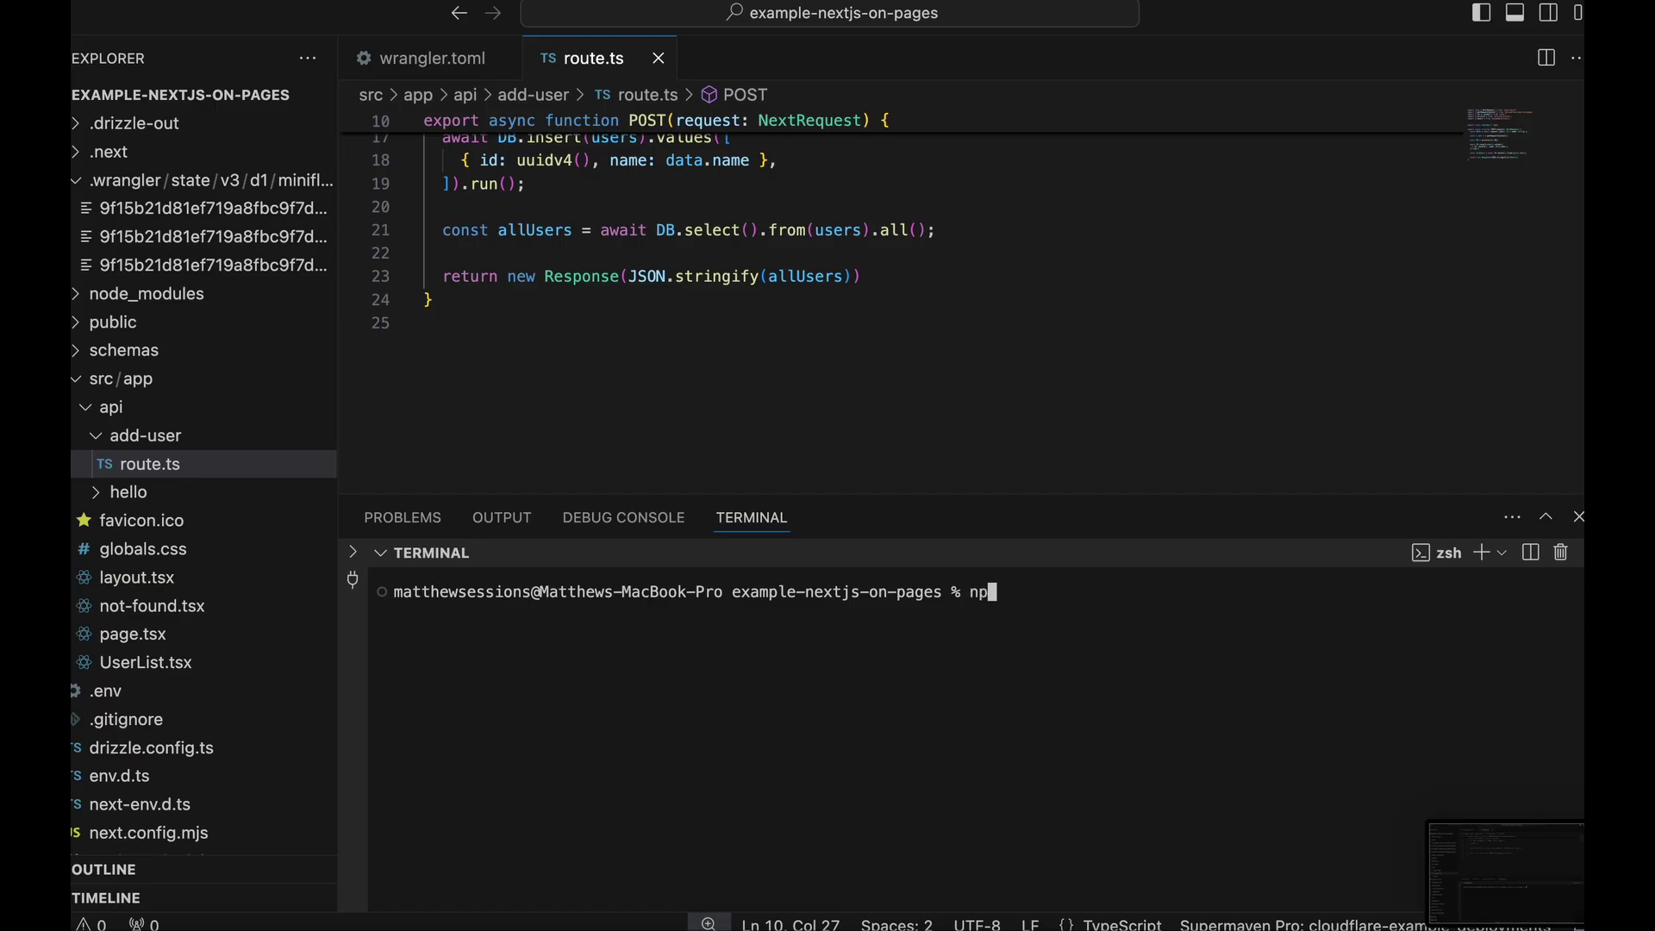
# - Restart the dev server and add 'test user' through the local app
pyautogui.write('m run dev')
pyautogui.press('Return')
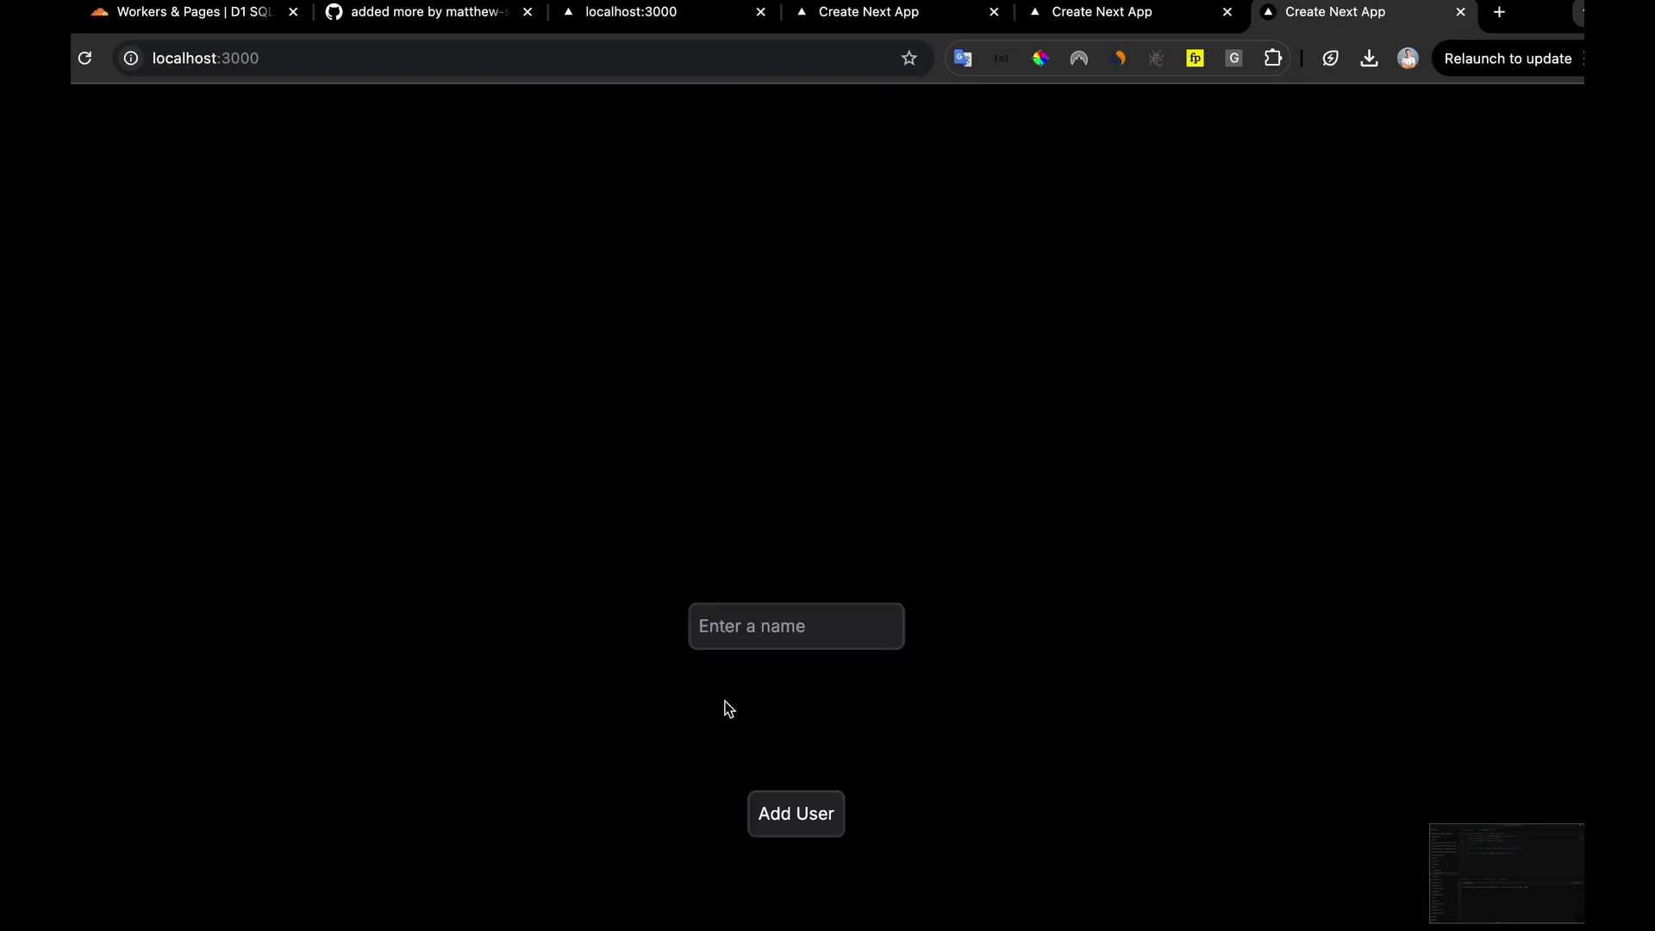
pyautogui.click(795, 625)
pyautogui.write('test user')
pyautogui.click(796, 813)
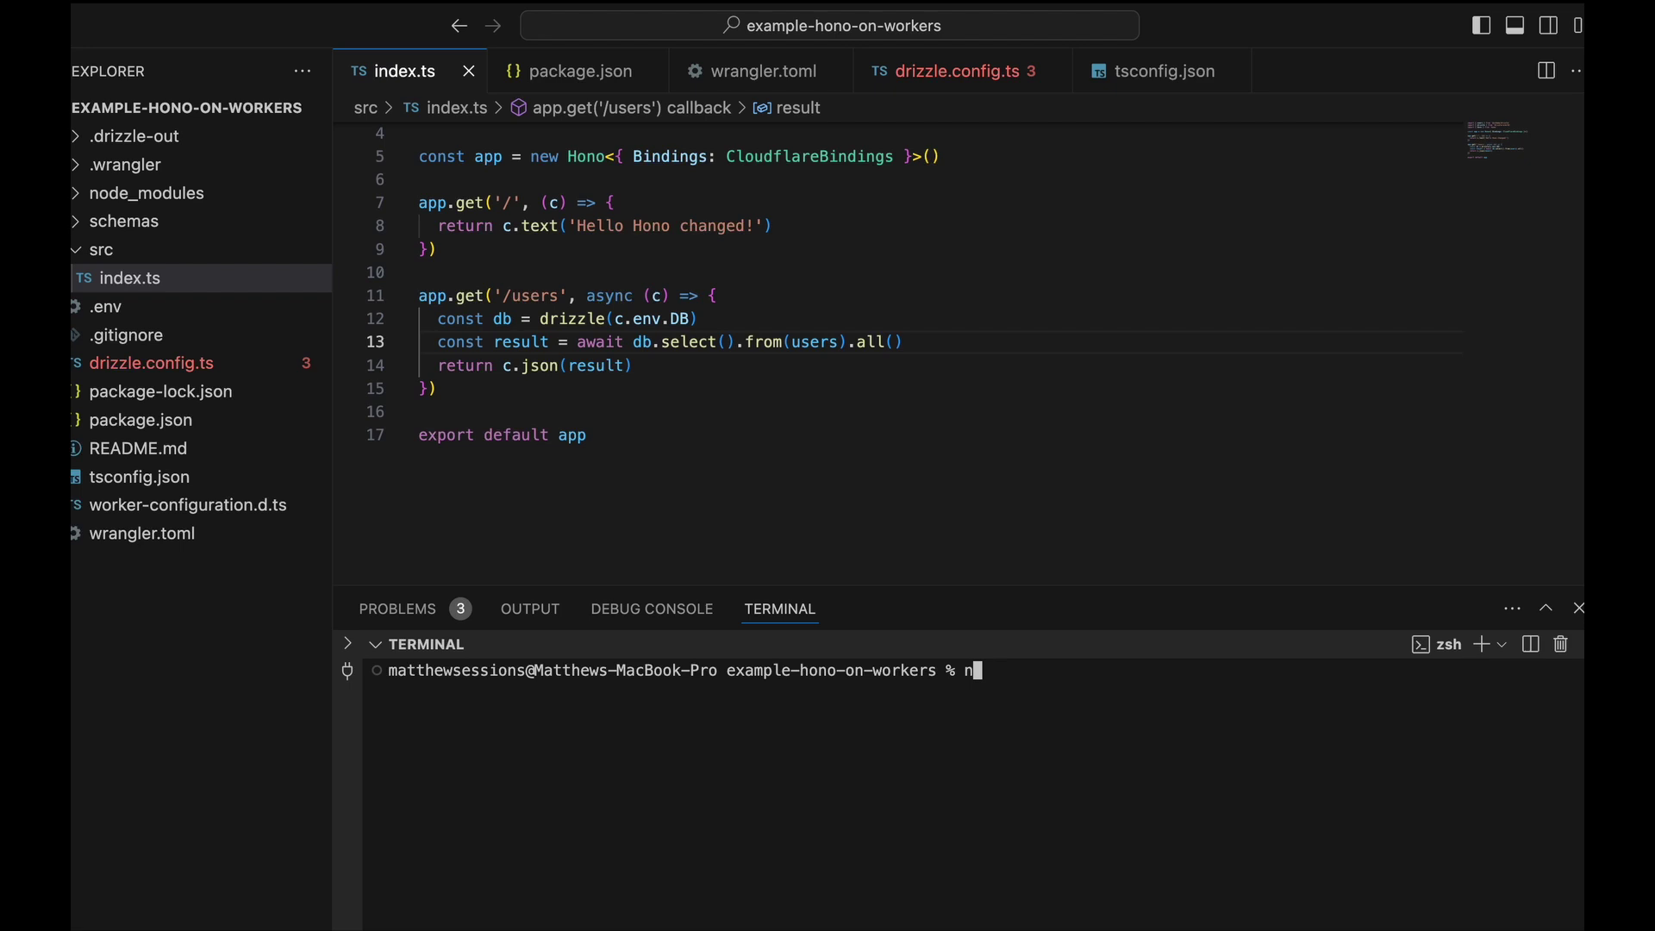
# - Change the Hono worker's dev script to 'wrangler dev --remote' in package.json and save
pyautogui.write('un dev')
pyautogui.press('Return')
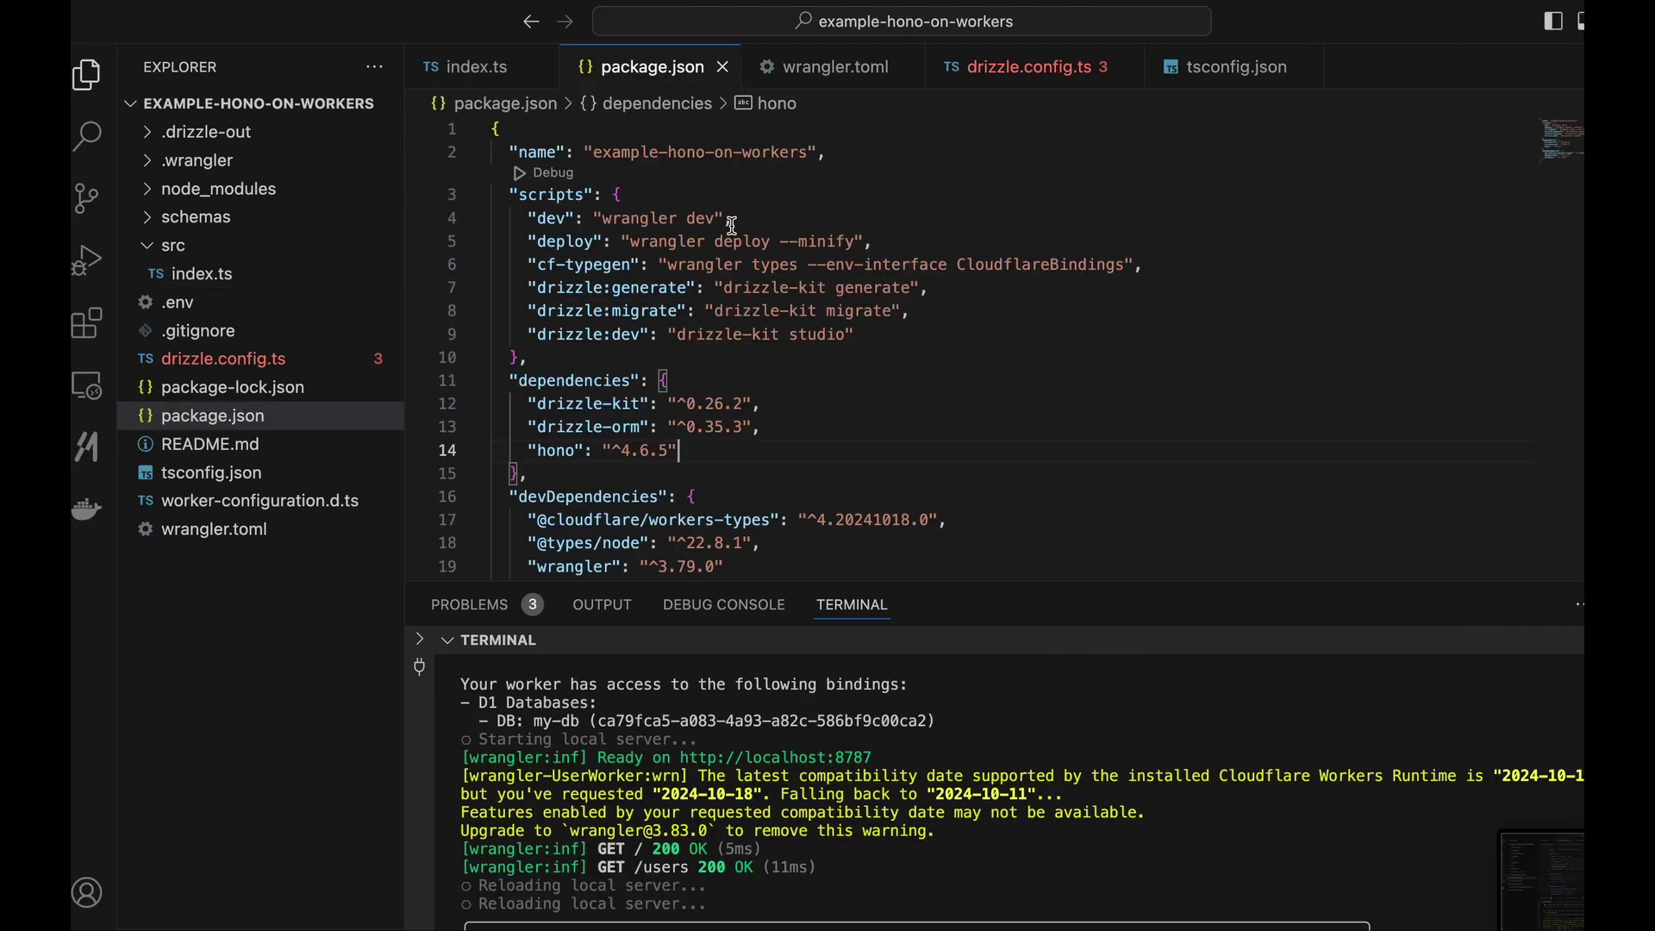
pyautogui.click(856, 490)
pyautogui.write('--remote')
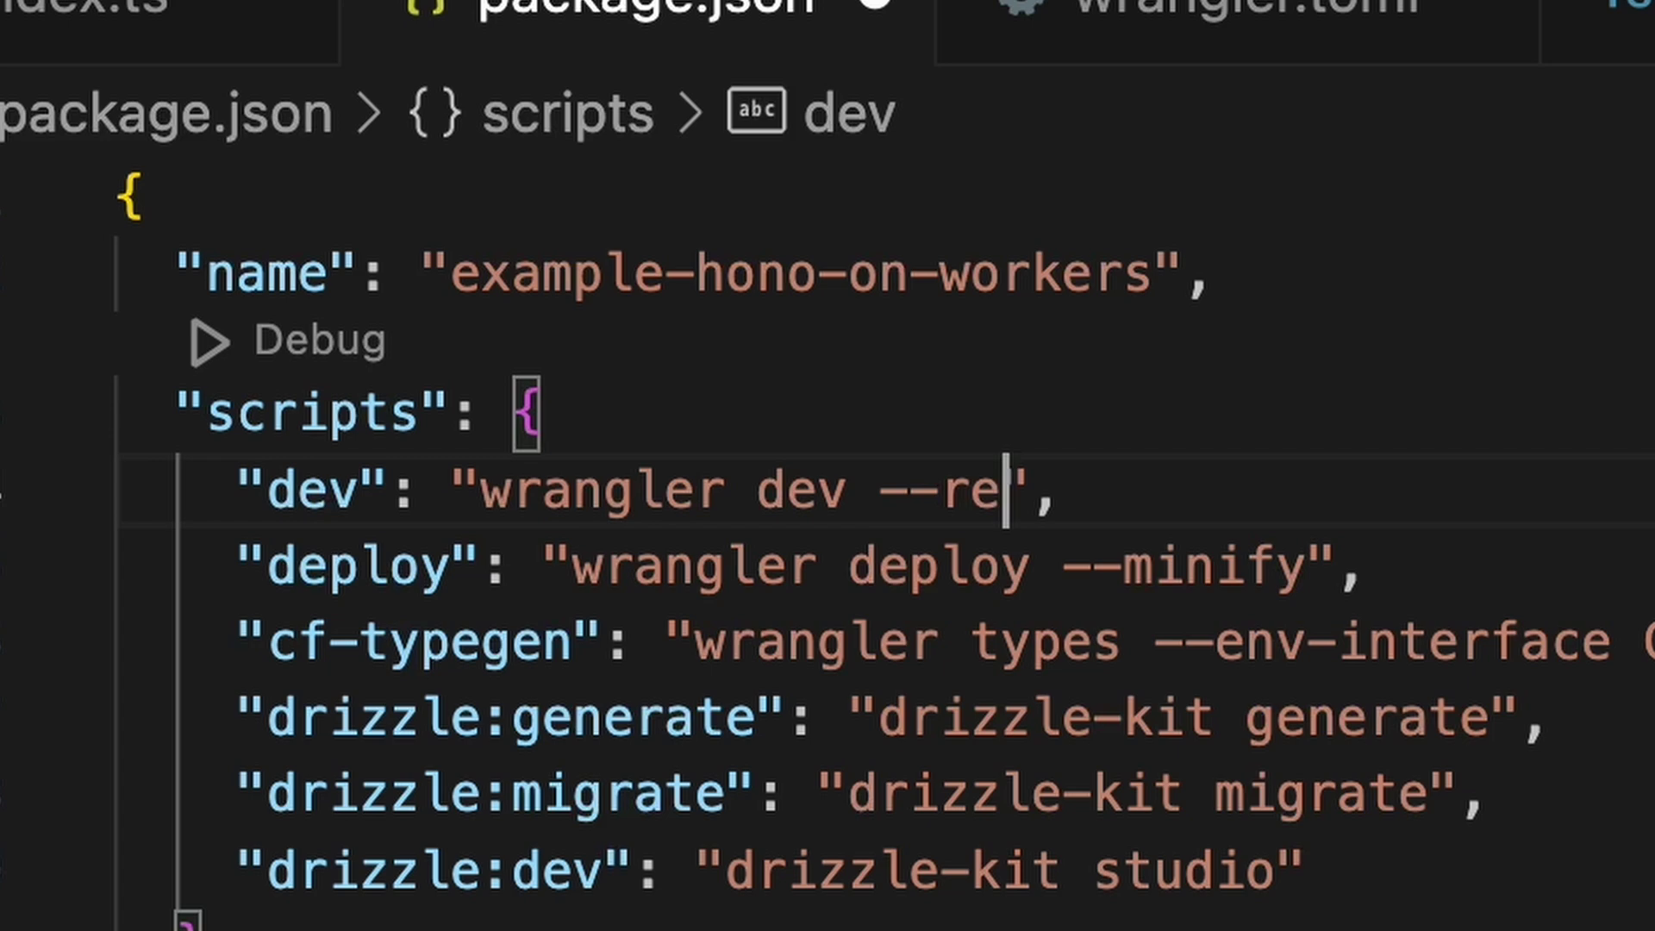
pyautogui.press('super+s')
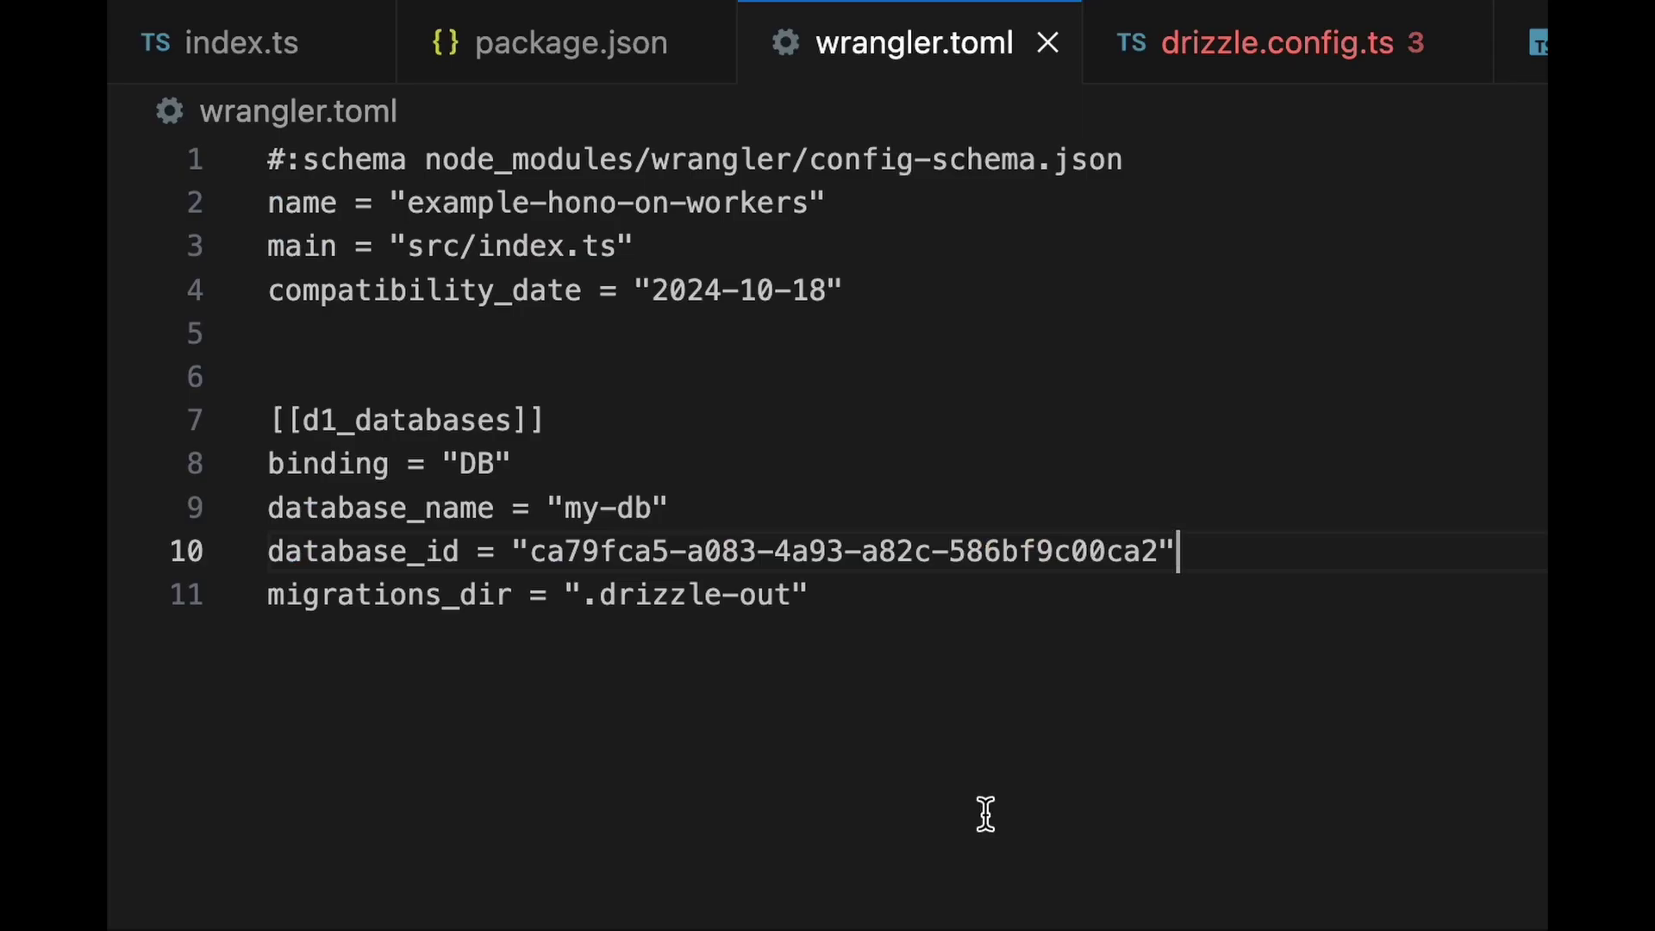
# - Add preview_database_id set to my-db's database ID in wrangler.toml and rerun npm run dev
pyautogui.press('Return')
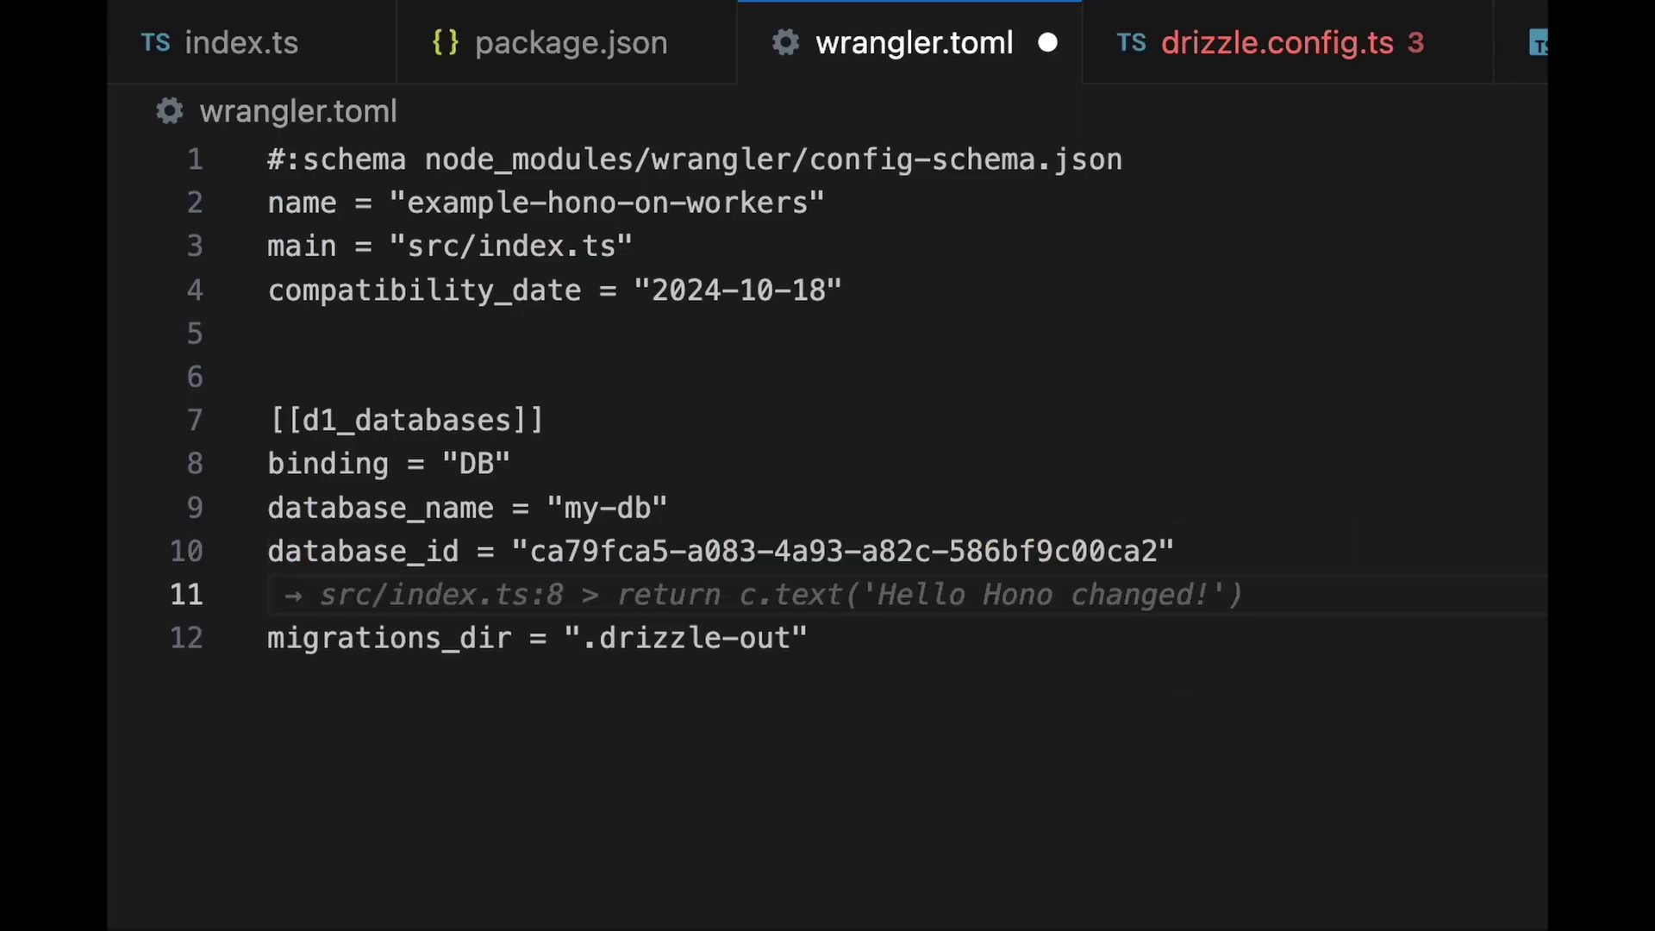
pyautogui.write('preview_database_id = "ca79fca5-a083-4a93-a82c-586bf9c00ca2"')
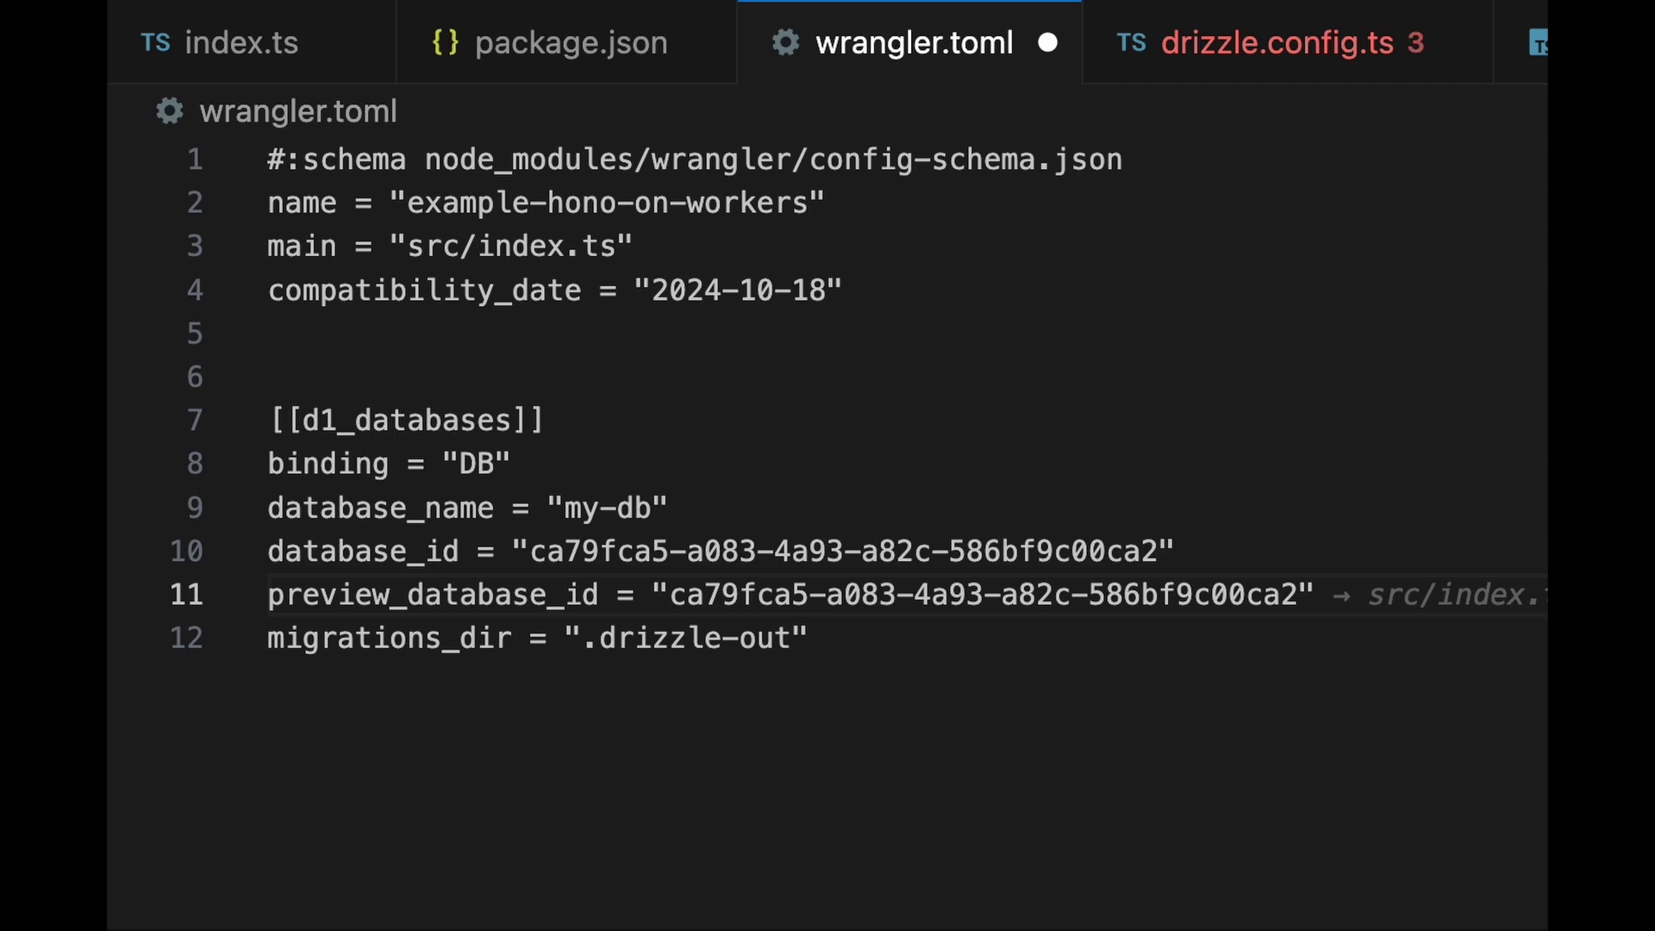
pyautogui.write('npm run dev')
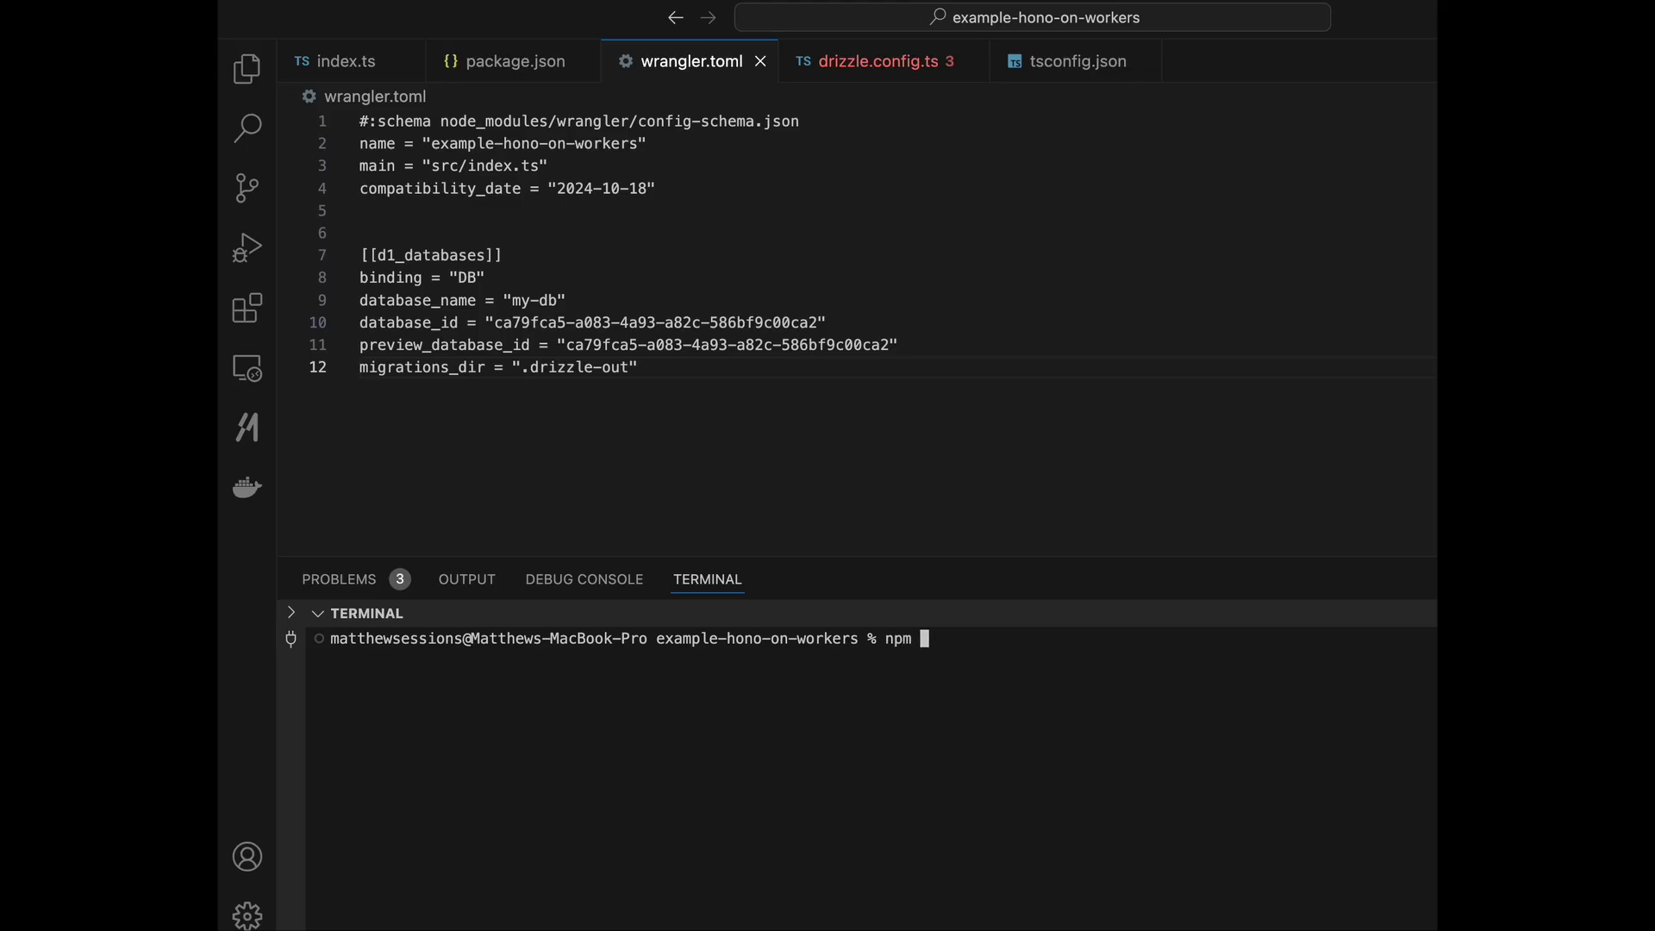
pyautogui.press('Return')
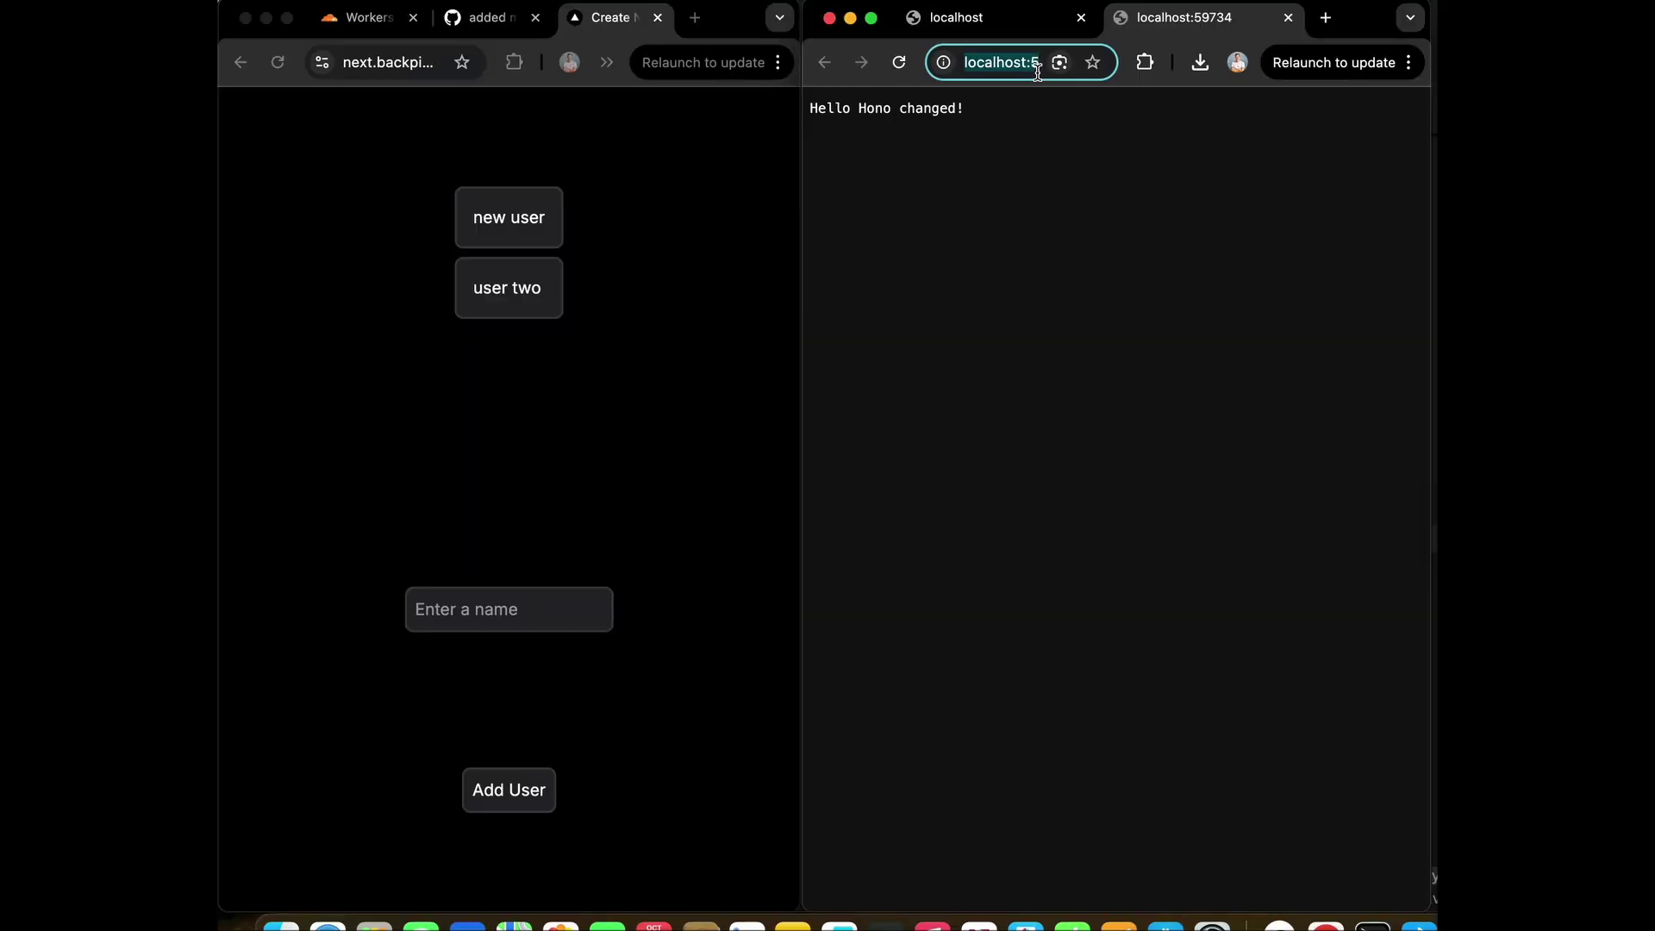
# - Load the worker's /users endpoint at localhost:59734/users
pyautogui.press('Right')
pyautogui.write('/users')
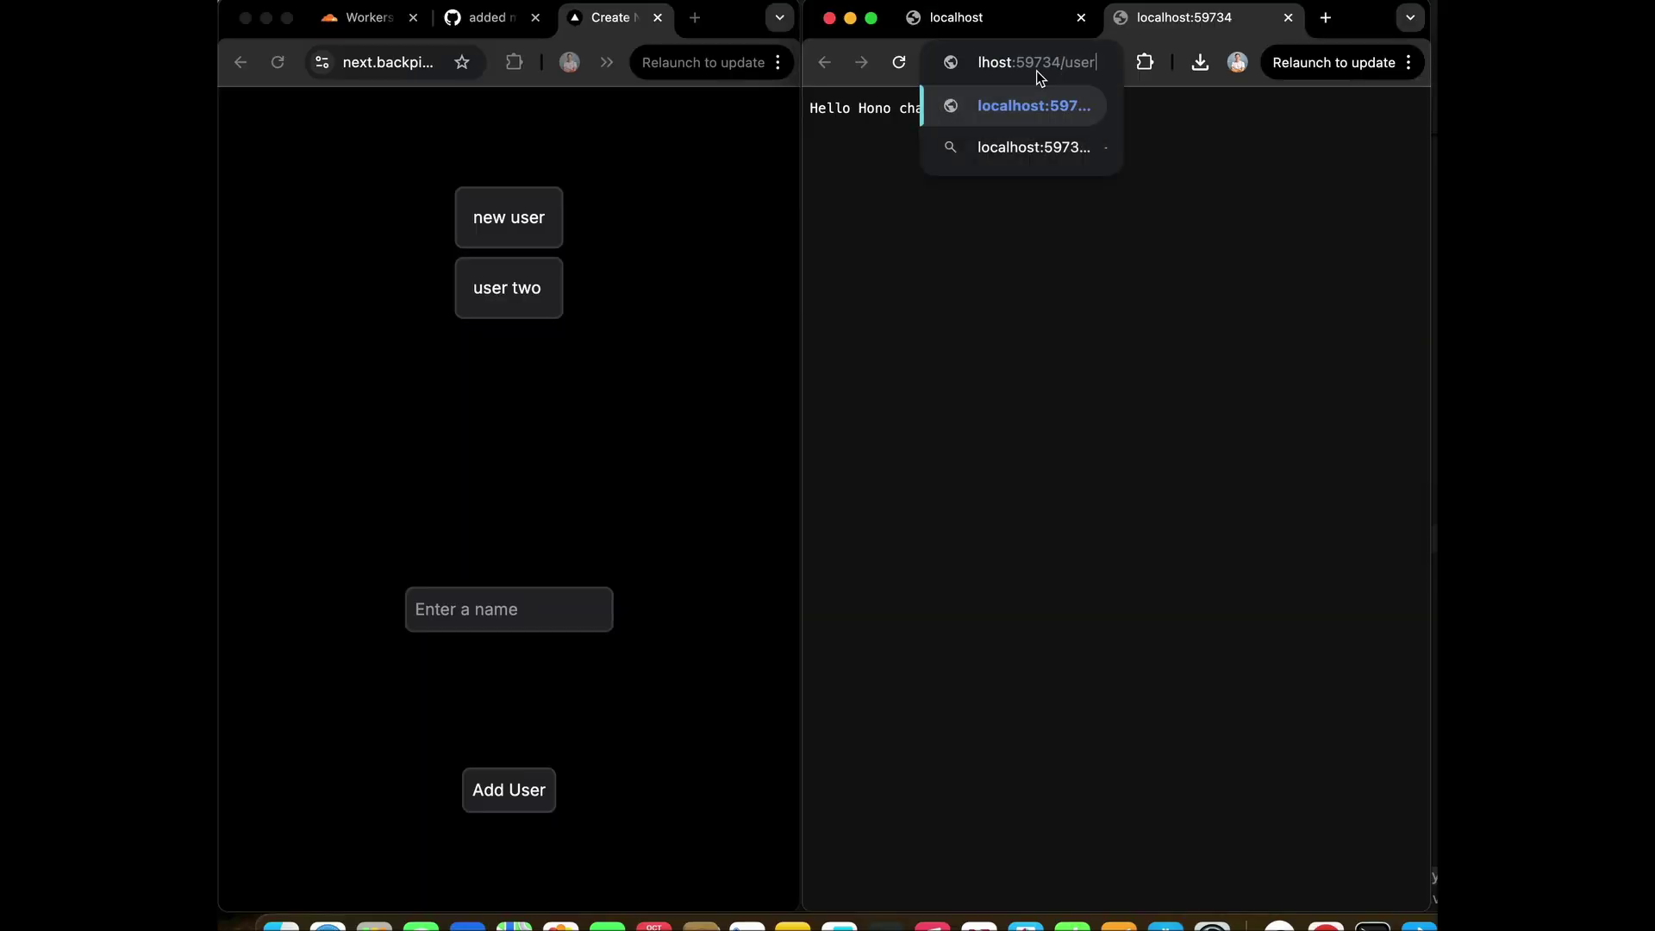
pyautogui.press('Return')
# - Add 'user three' on the deployed site and reload the JSON to see the new entry
pyautogui.click(470, 609)
pyautogui.write('user three')
pyautogui.click(505, 801)
pyautogui.click(899, 62)
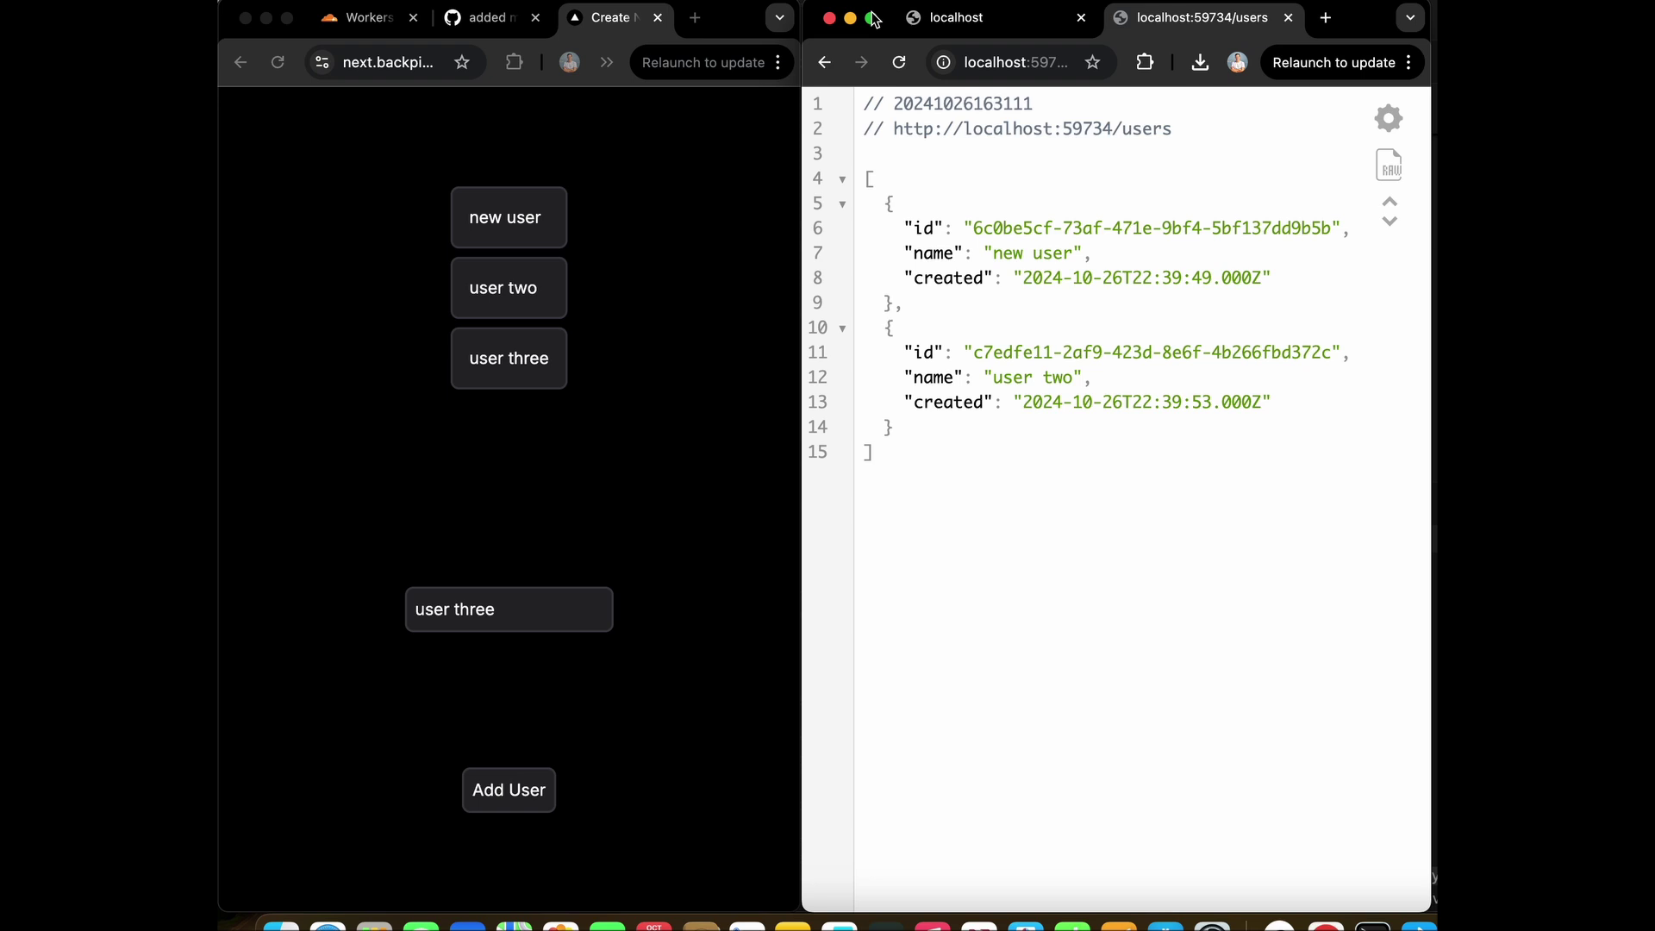
pyautogui.moveTo(1110, 501); pyautogui.dragTo(908, 501)
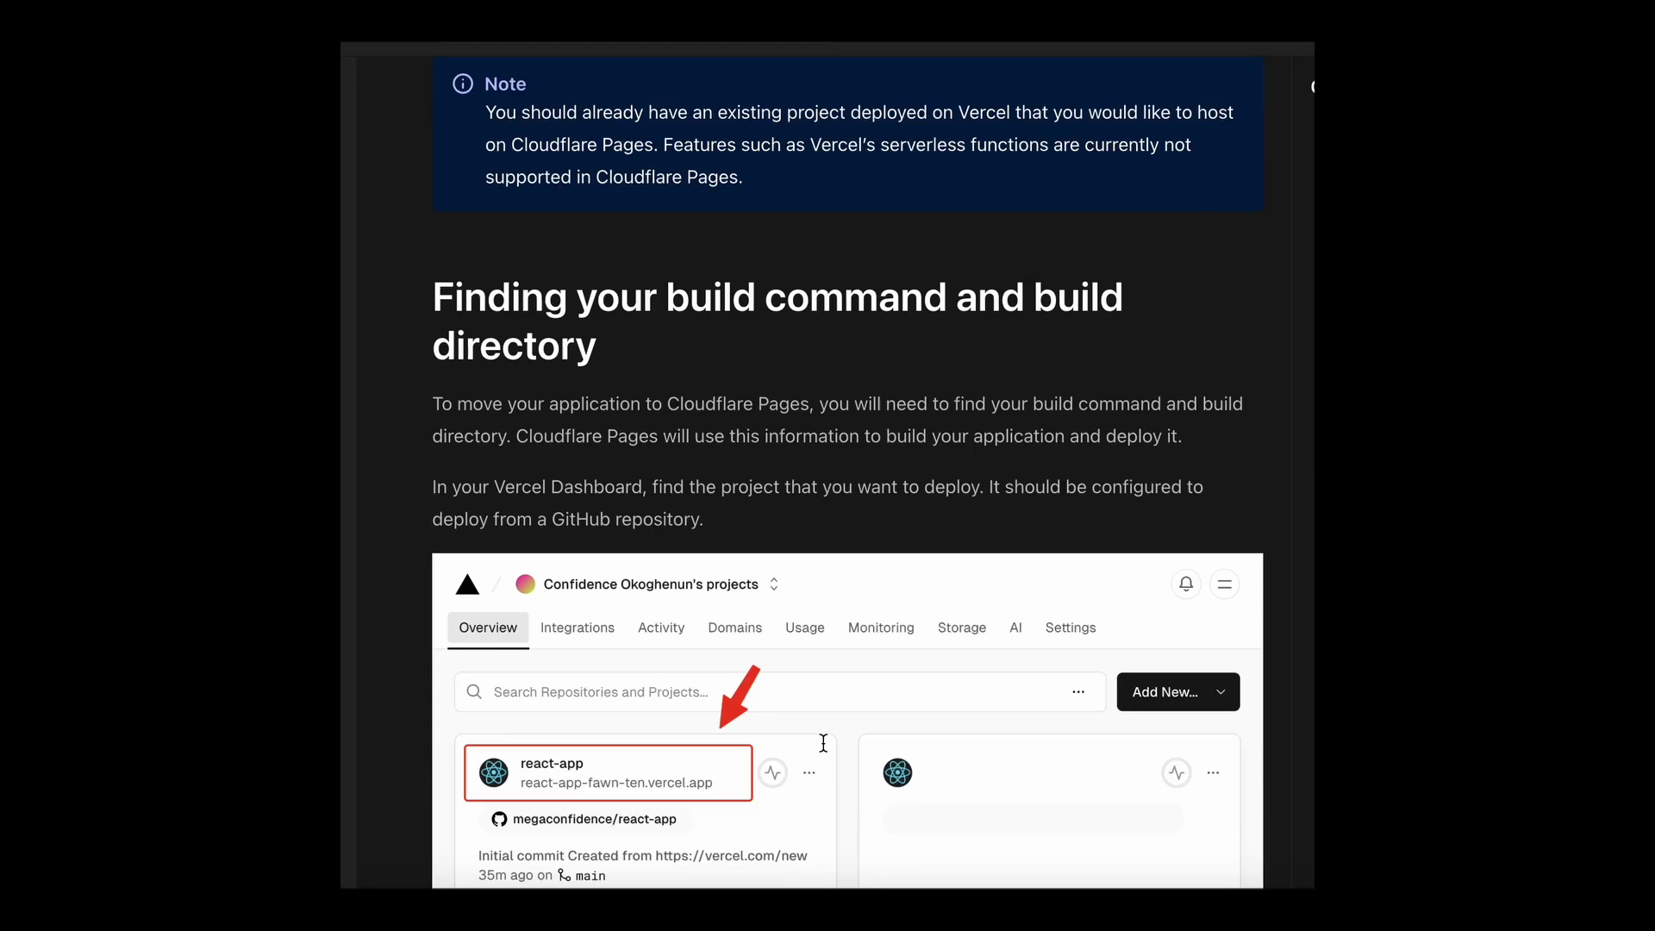
# - Scroll the Vercel-to-Pages guide down to its Build Command and Output Directory settings
pyautogui.scroll(-15, 825, 750)
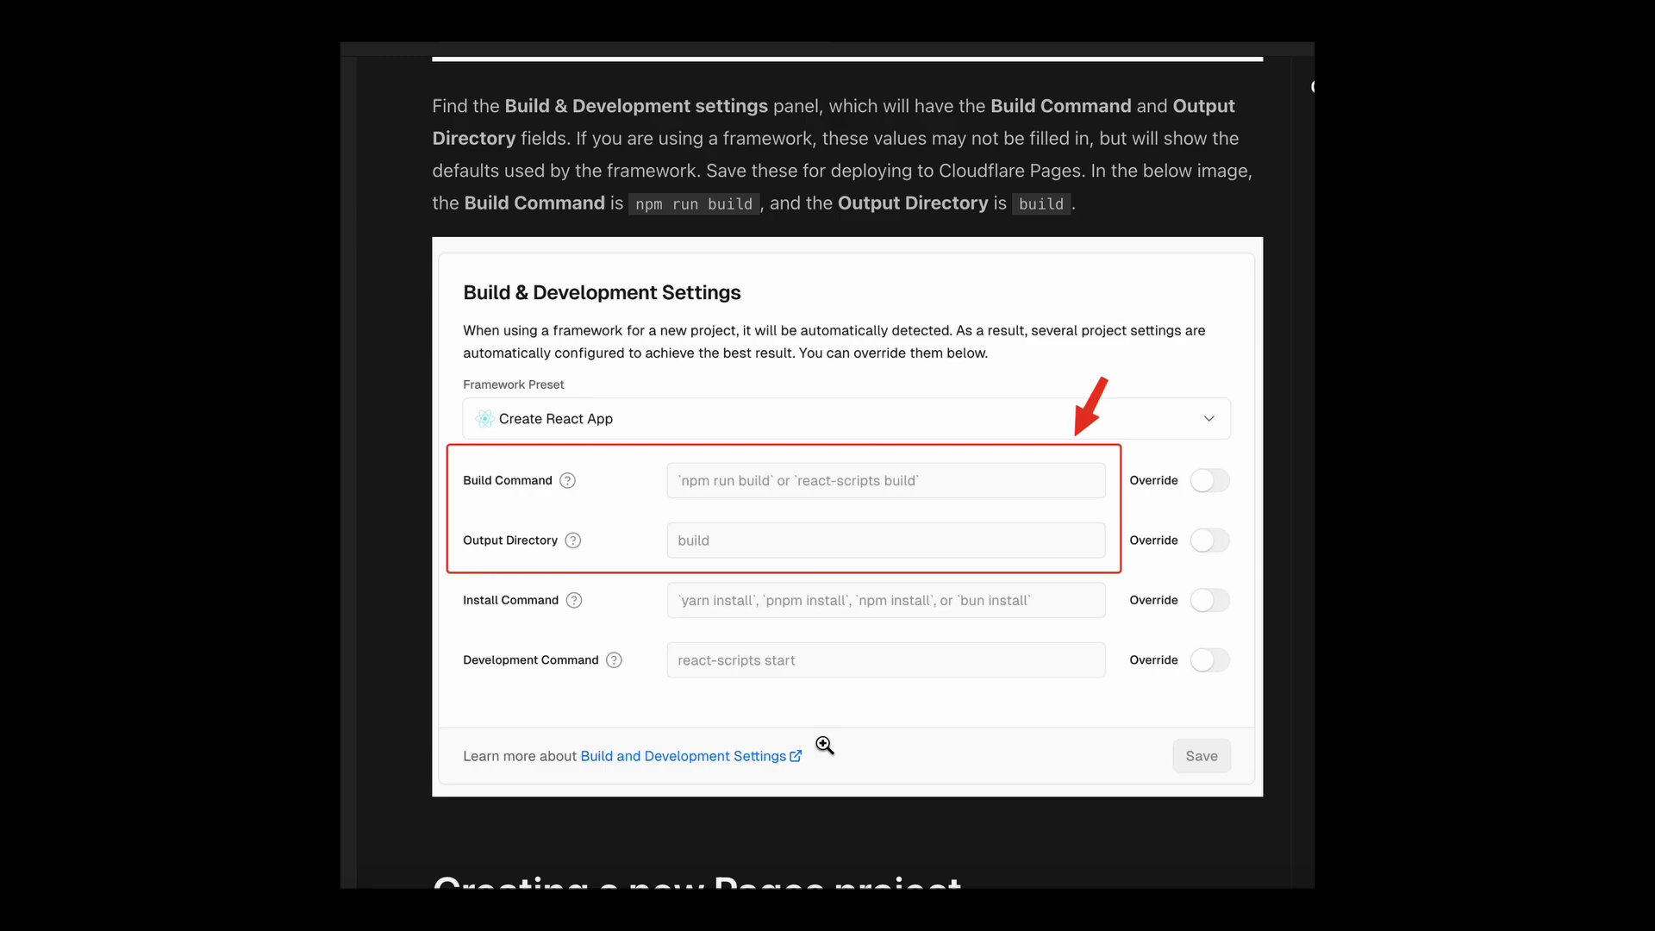
pyautogui.scroll(-5, 825, 750)
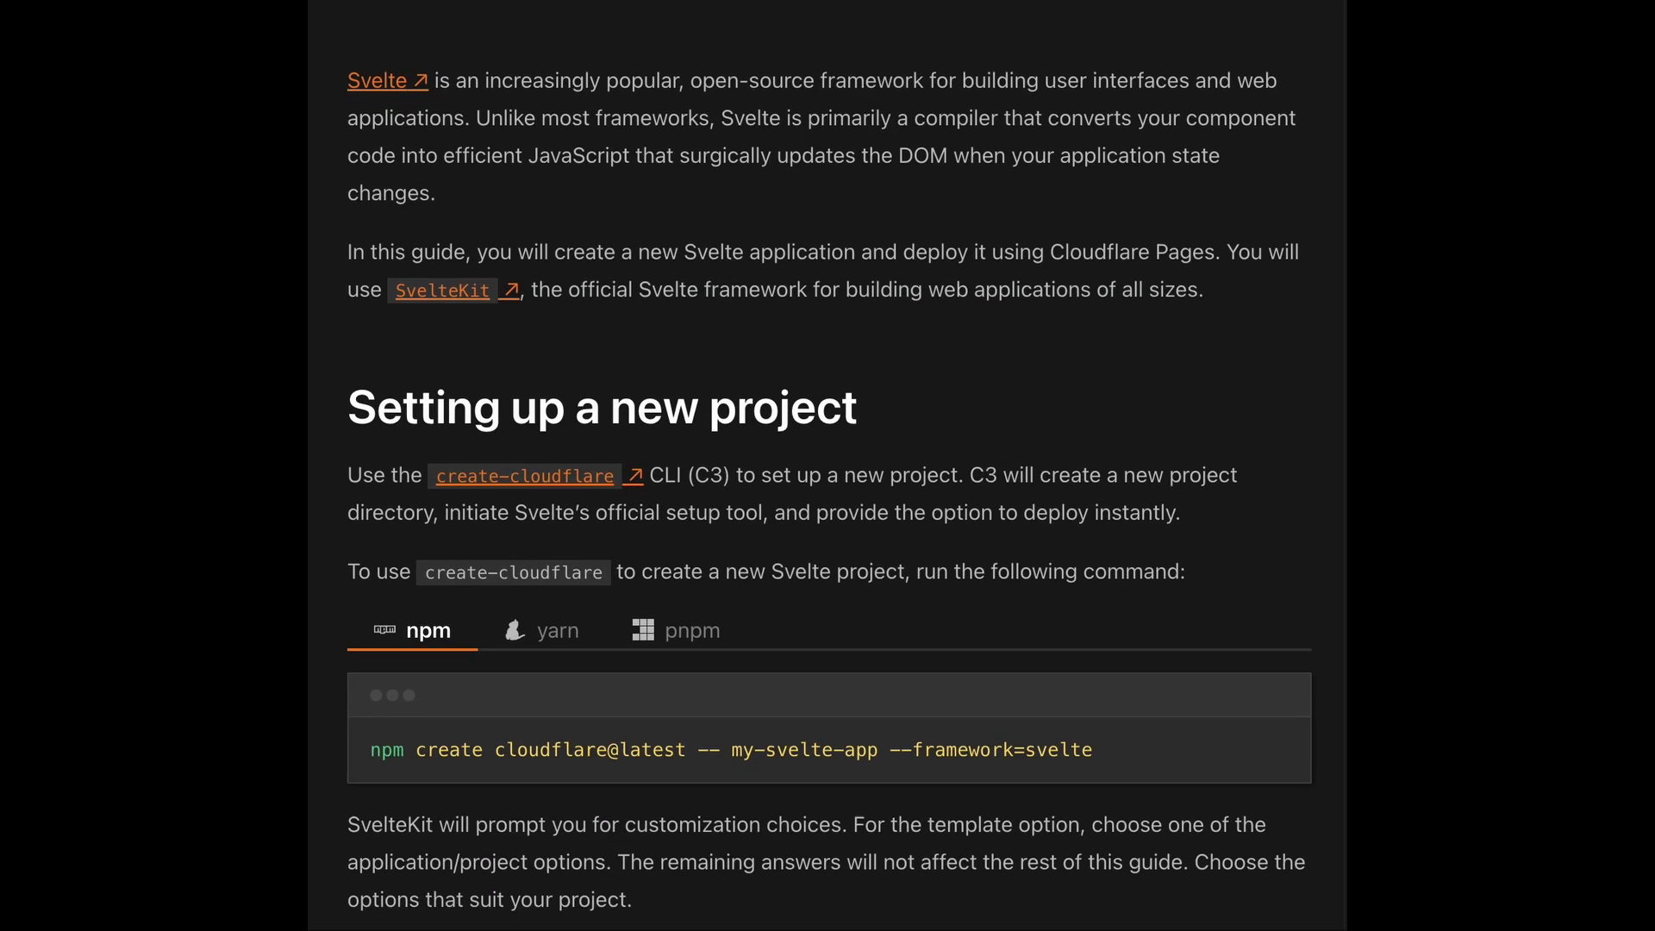
# - Scroll the SvelteKit guide past Setting up a new project to Create a GitHub repository
pyautogui.scroll(-5, 828, 476)
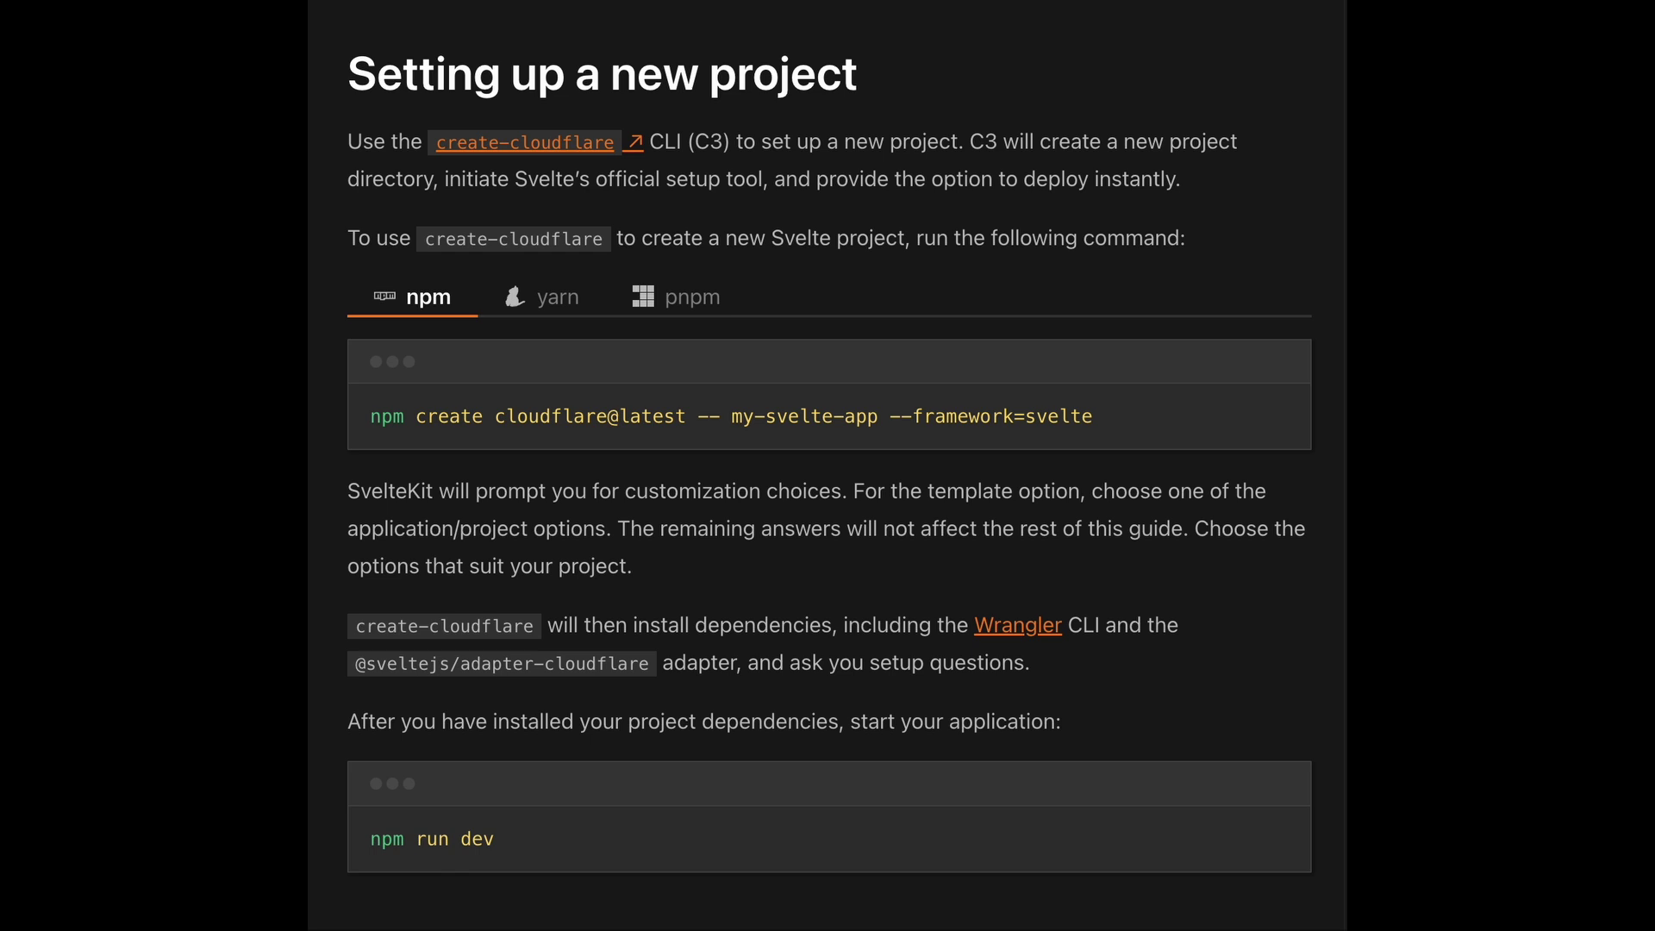
pyautogui.scroll(-5, 828, 476)
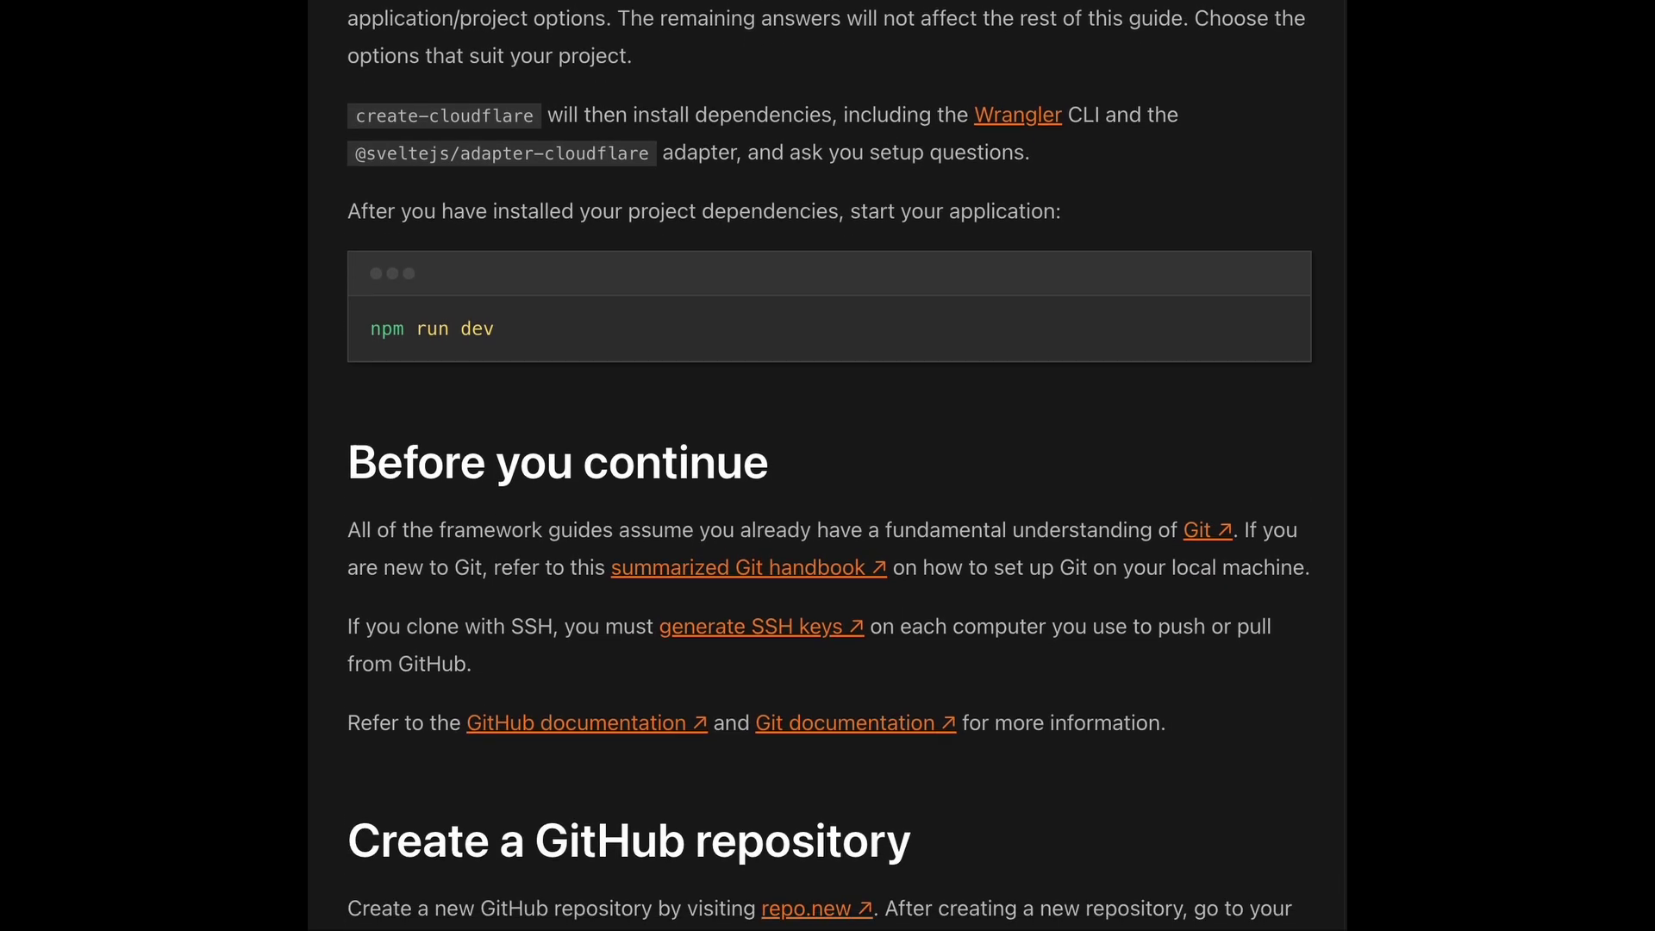
pyautogui.scroll(-6, 829, 475)
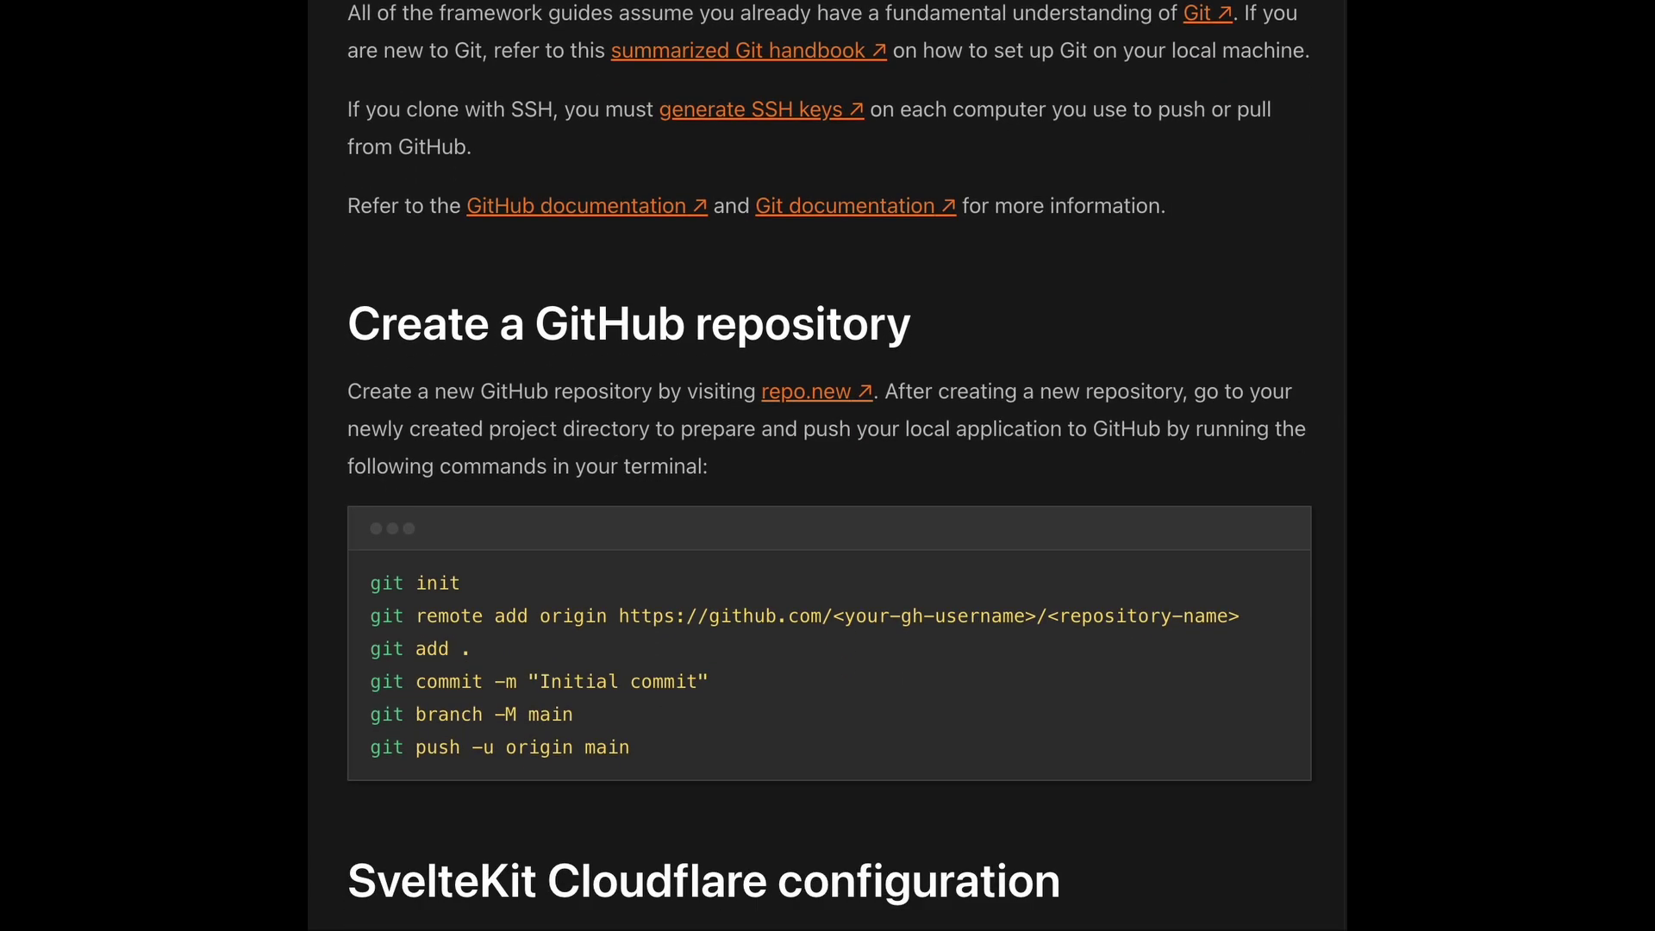
pyautogui.scroll(-6, 828, 476)
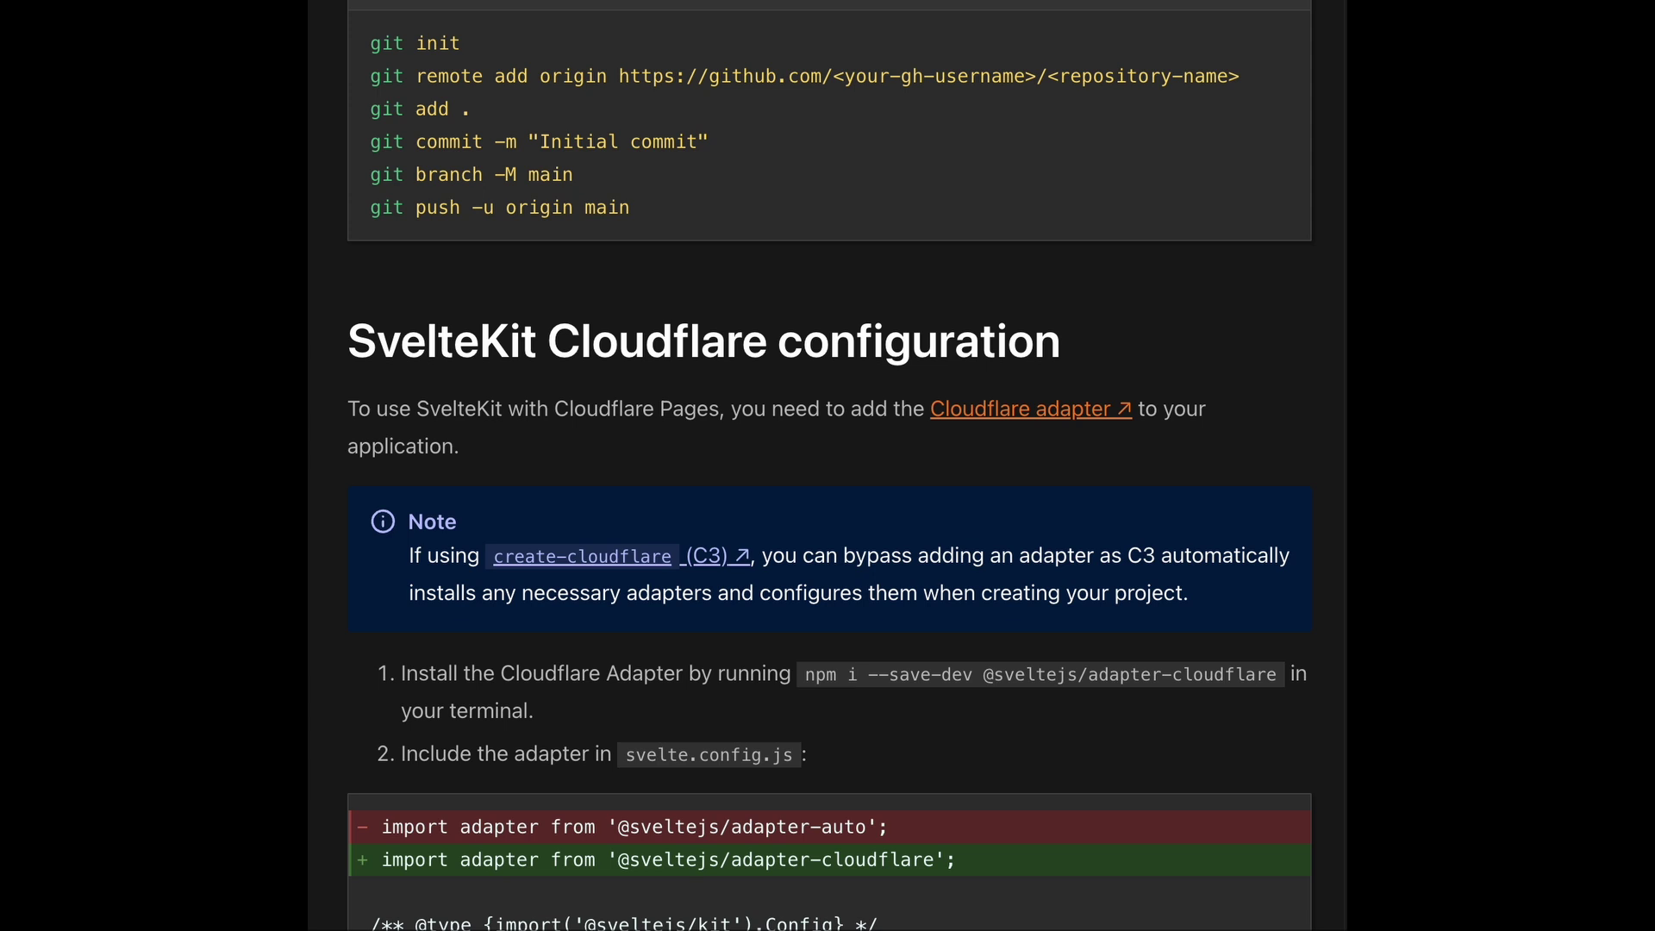